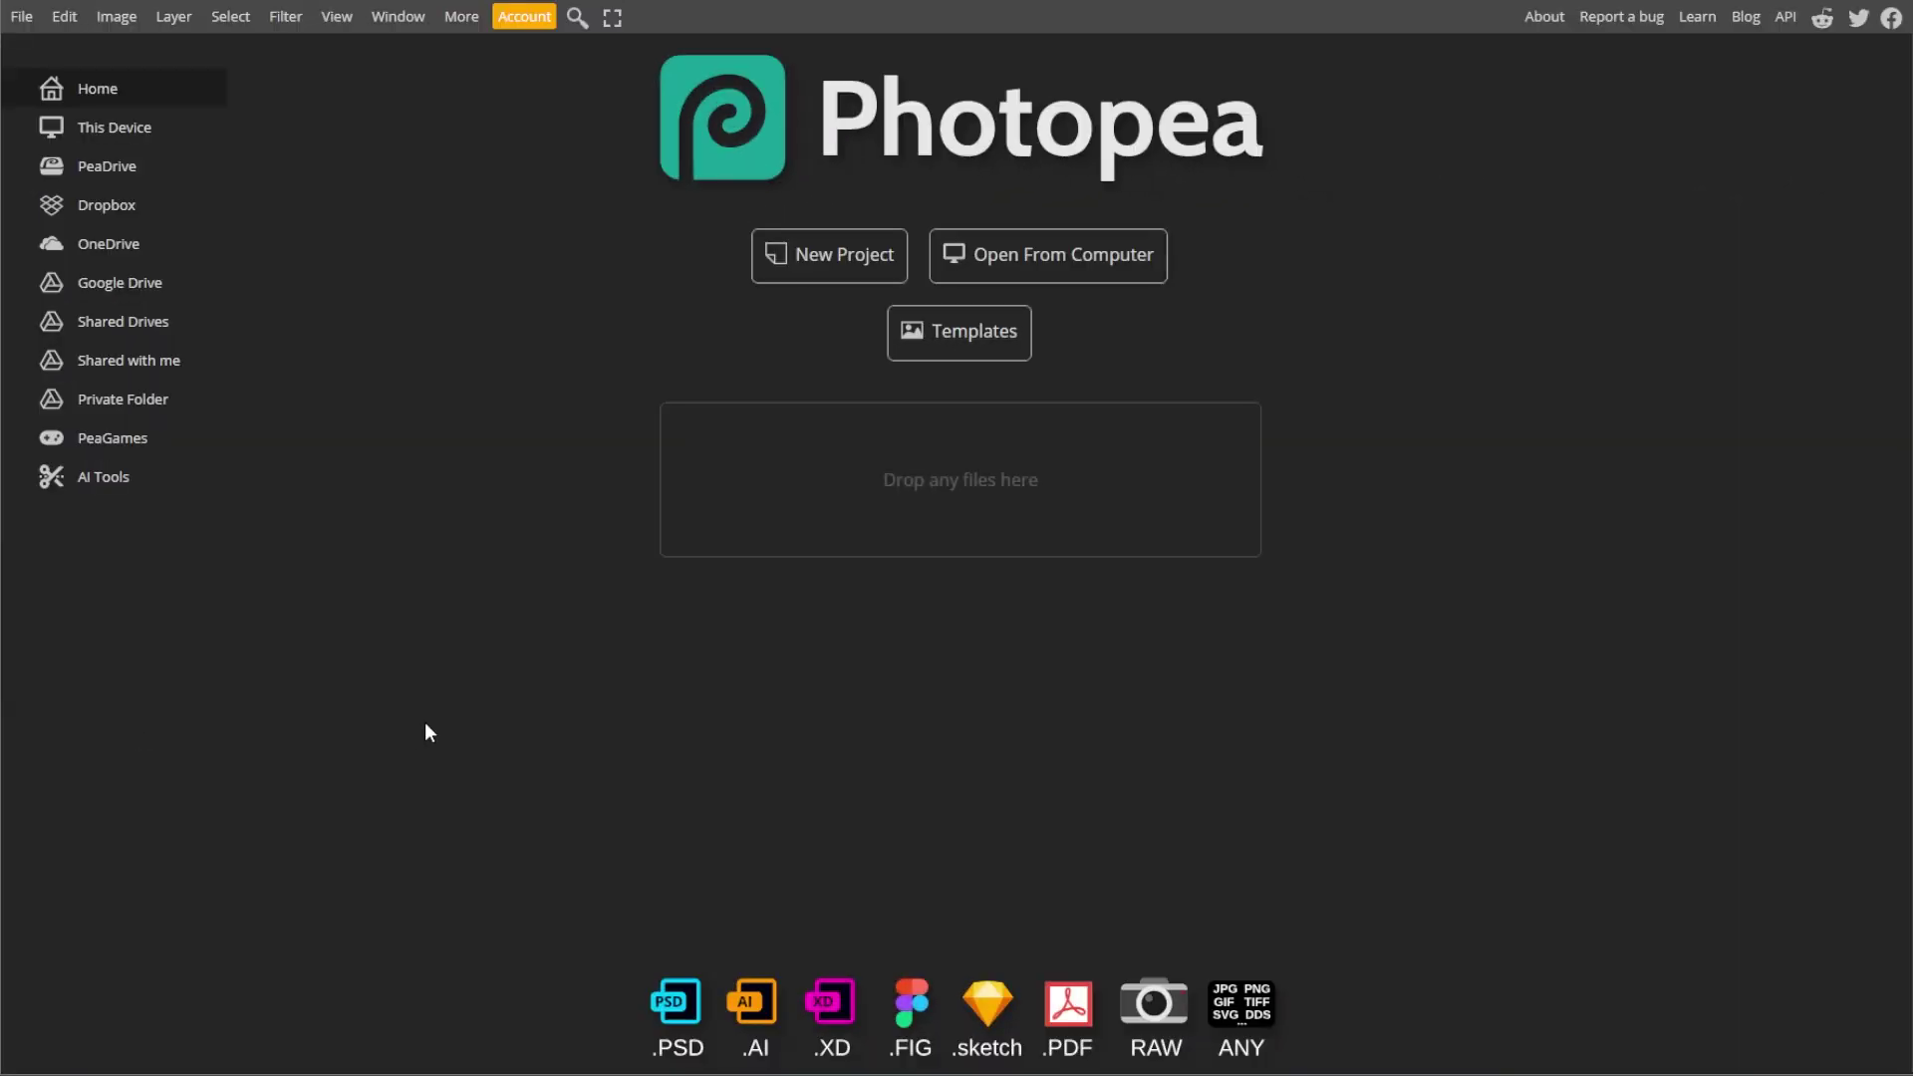
# Step: Create a 1920 x 1080 px project from the FB Event Image preset
pyautogui.click(22, 17)
pyautogui.click(46, 51)
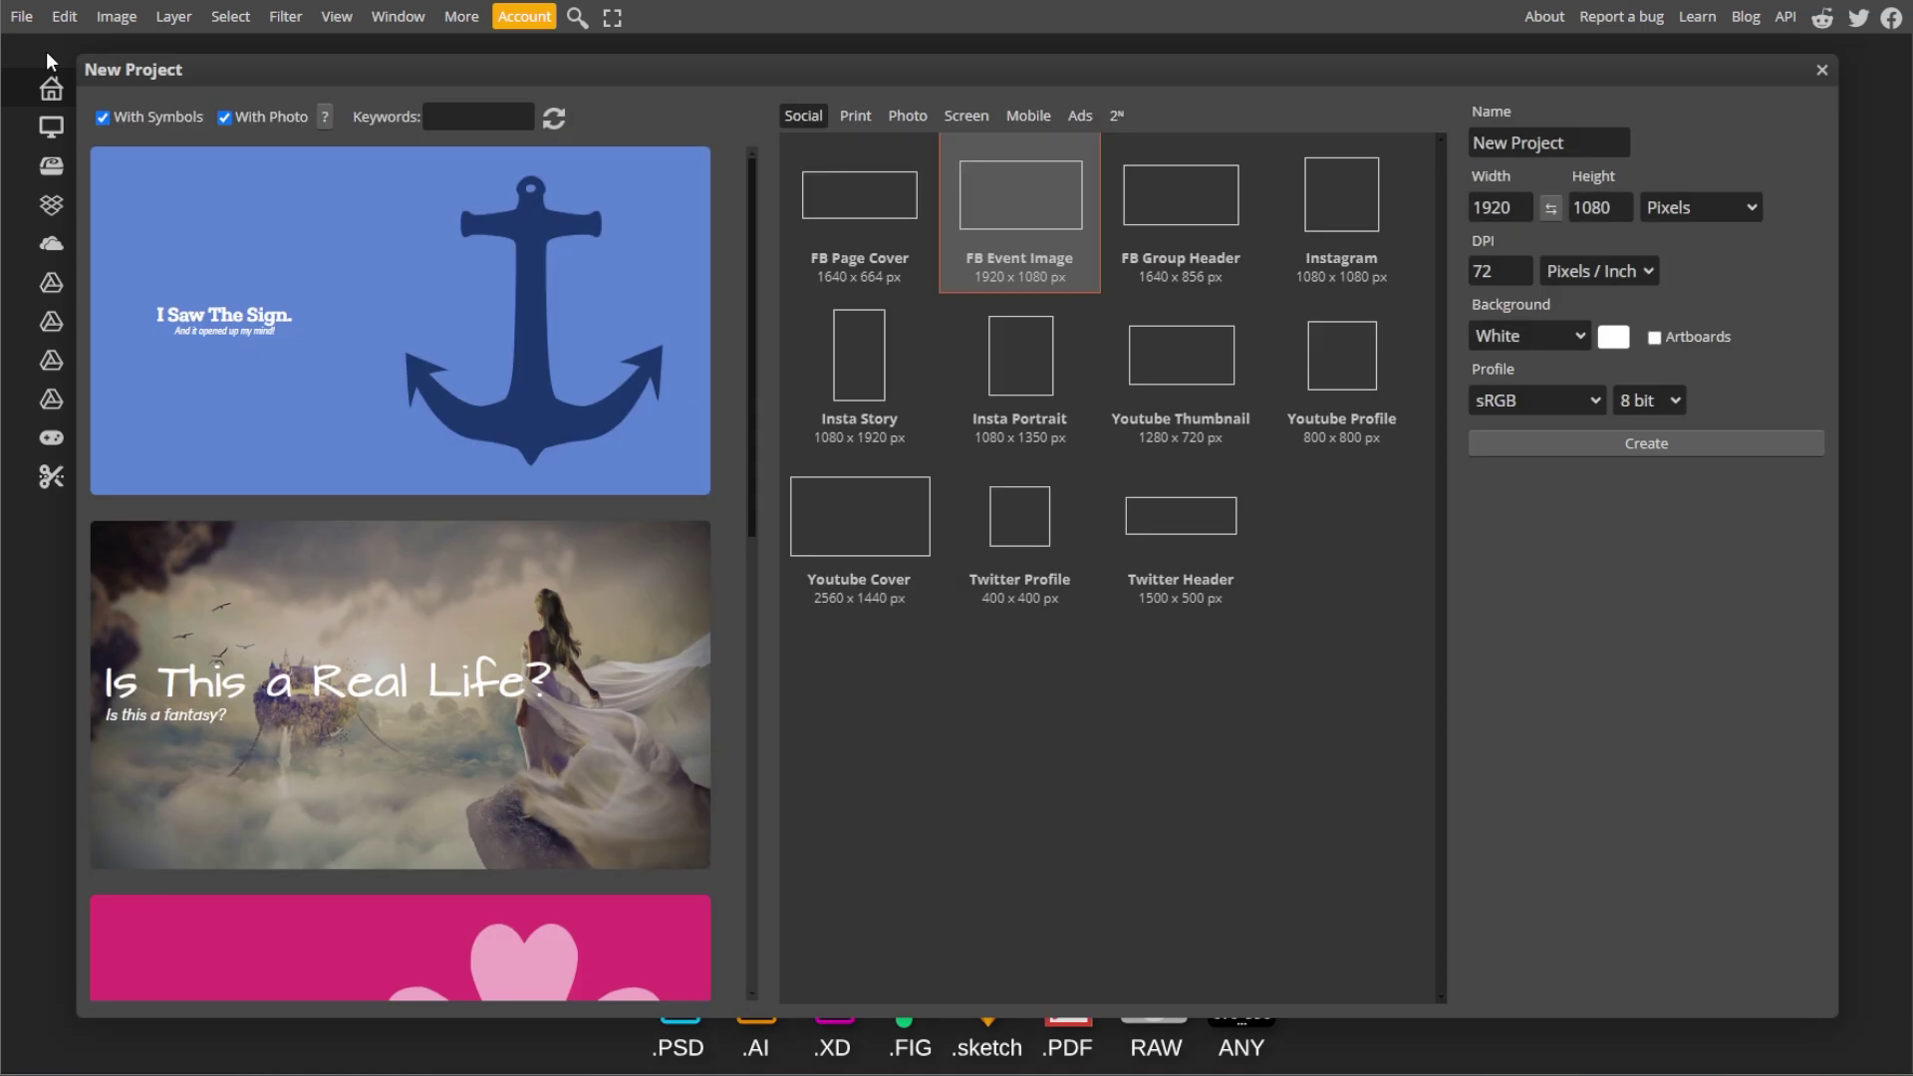
pyautogui.doubleClick(1022, 219)
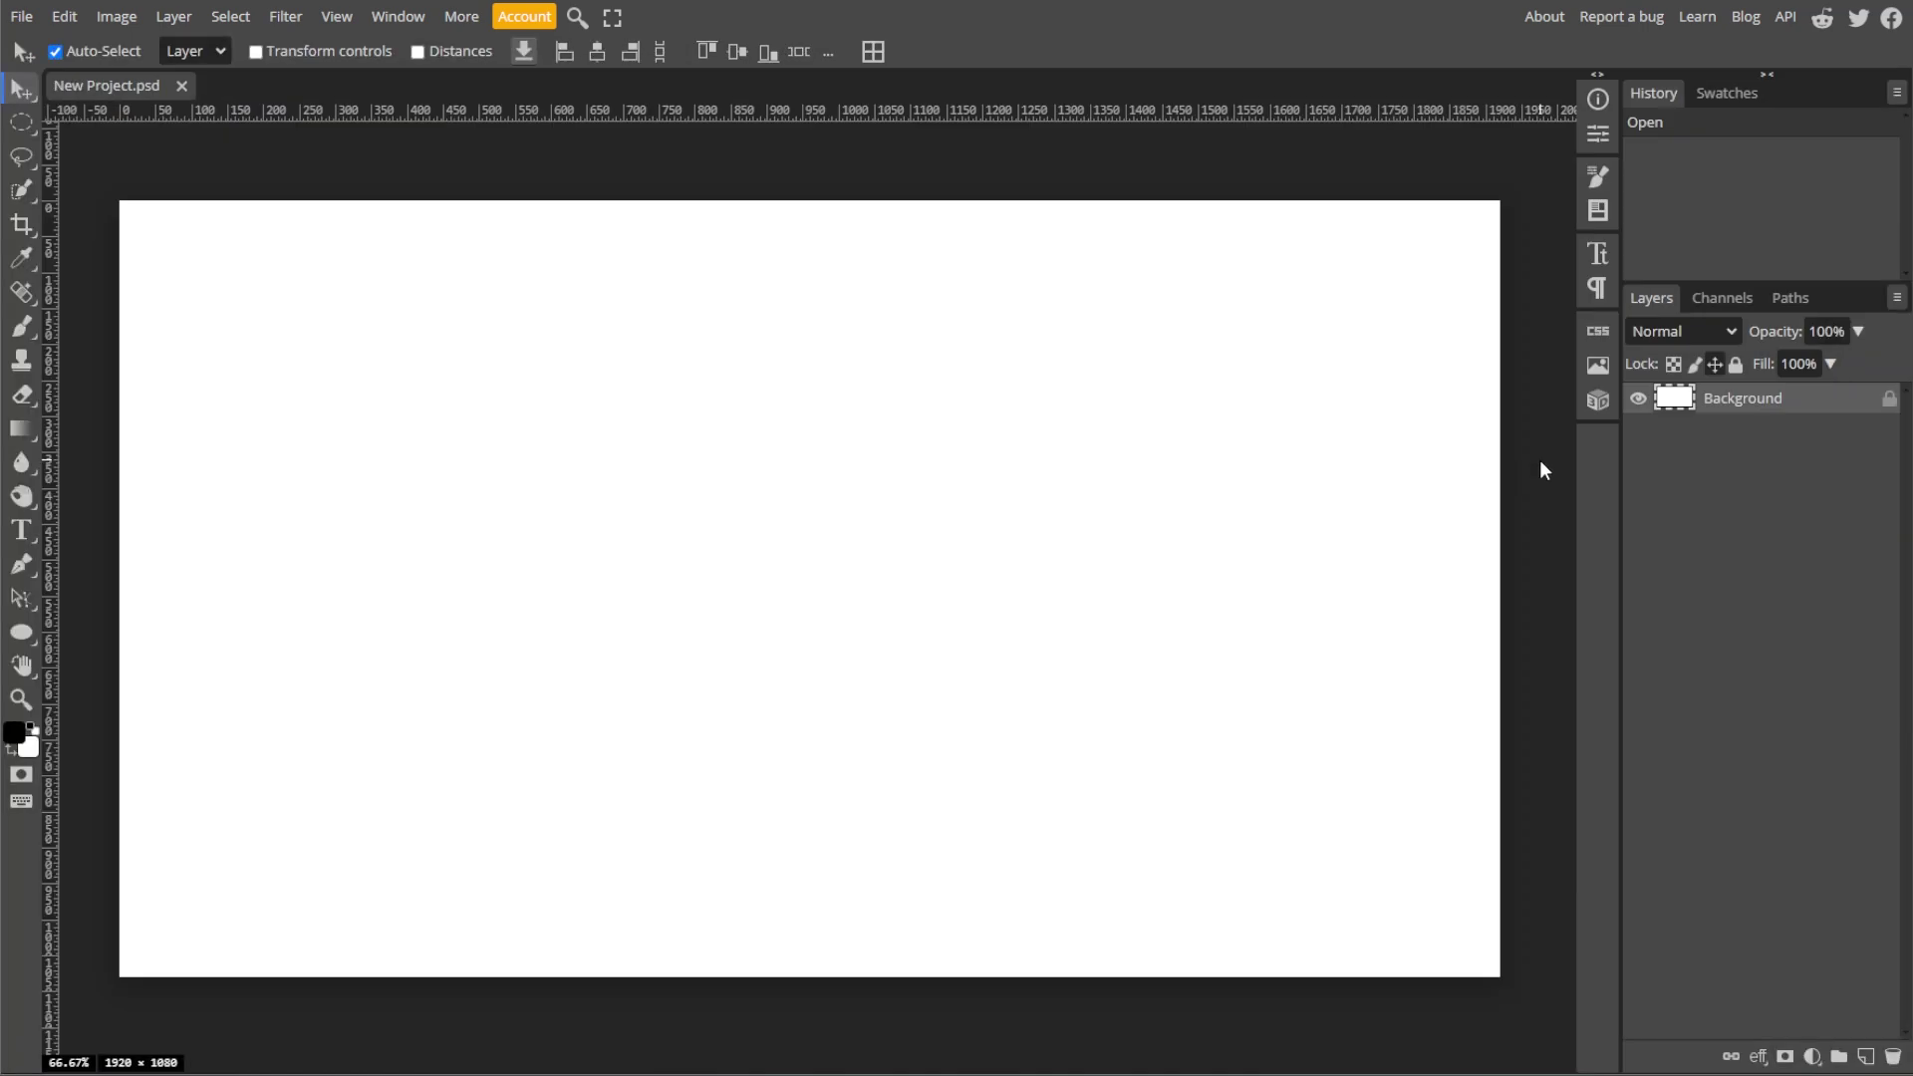
# Step: Add a text layer reading "BLEED" in the upper middle of the canvas
pyautogui.click(22, 530)
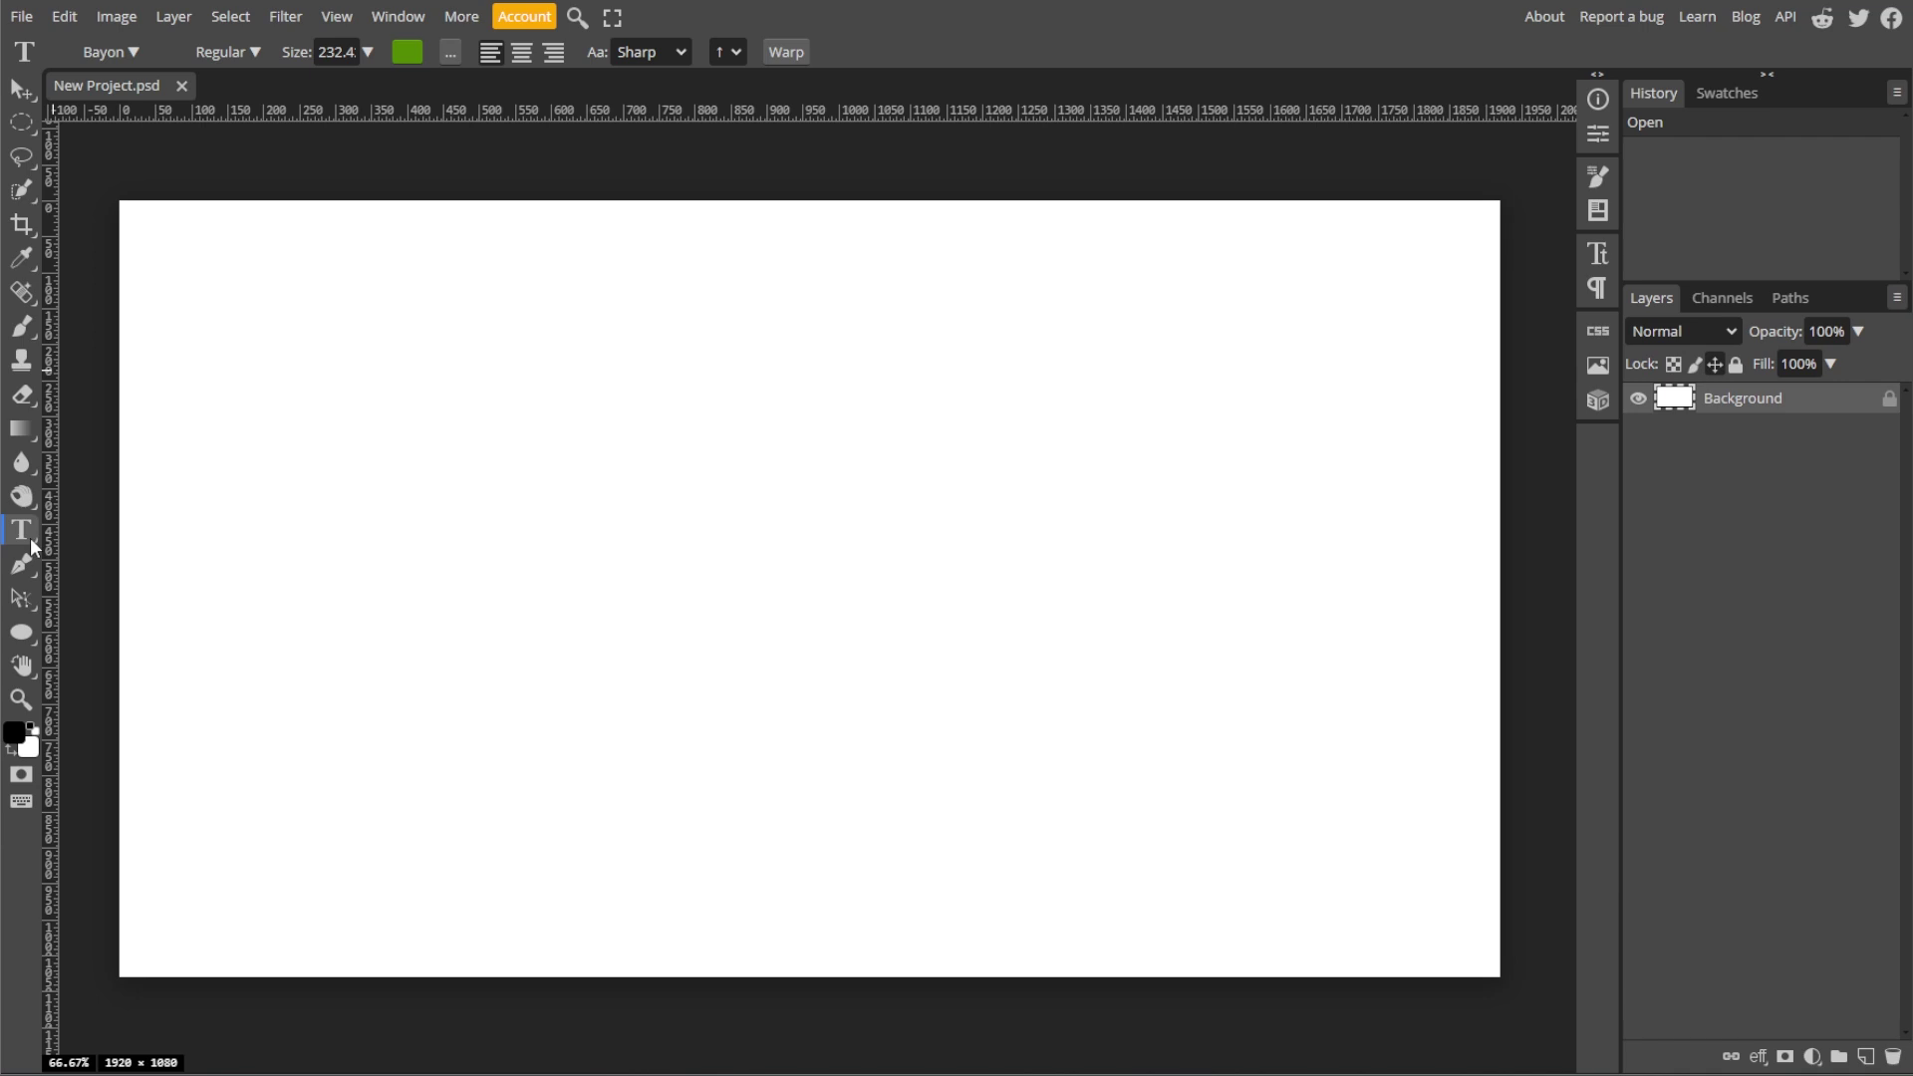
pyautogui.click(514, 470)
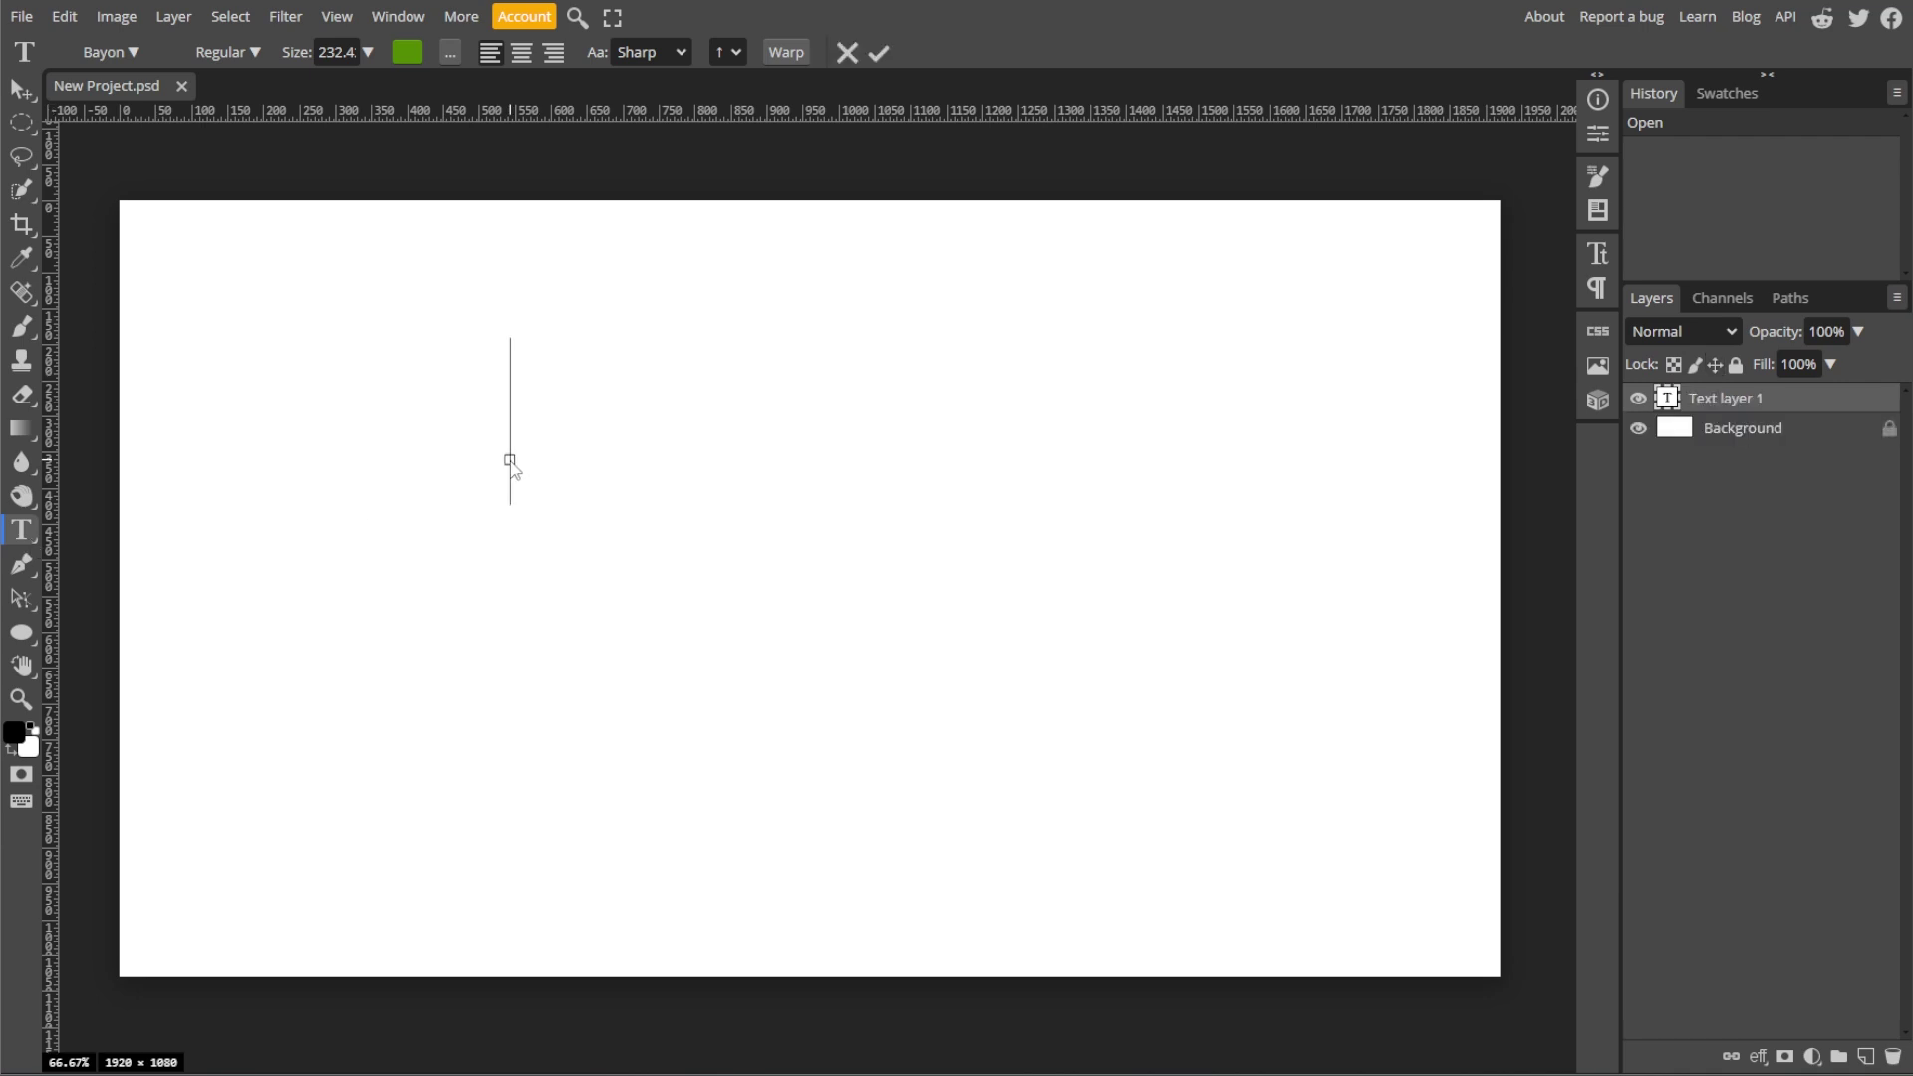
pyautogui.write('DISTRESSED')
pyautogui.hotkey('ctrl', 'a')
pyautogui.write('BLEED')
# Step: Try the Arapey font on the whole BLEED text
pyautogui.click(726, 419)
pyautogui.hotkey('ctrl', 'a')
pyautogui.click(112, 51)
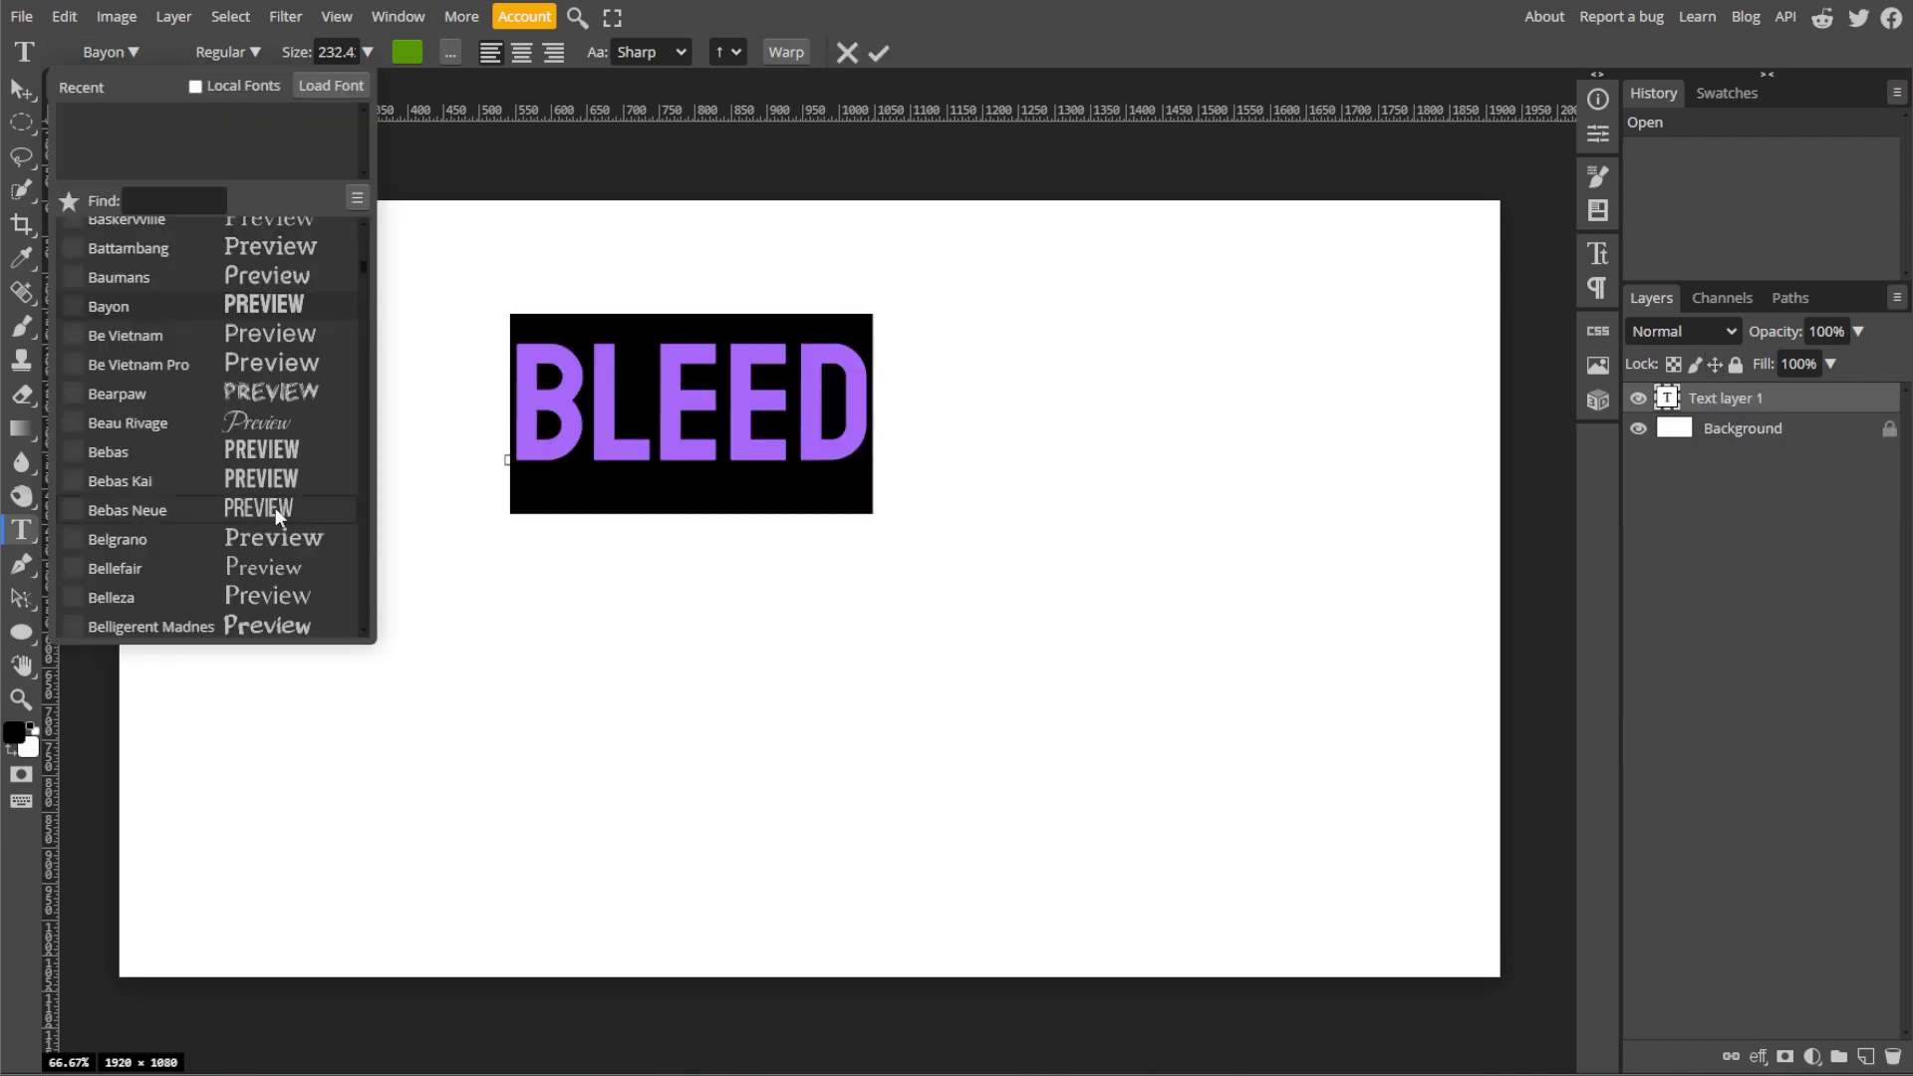
pyautogui.scroll(10, 275, 506)
pyautogui.click(277, 393)
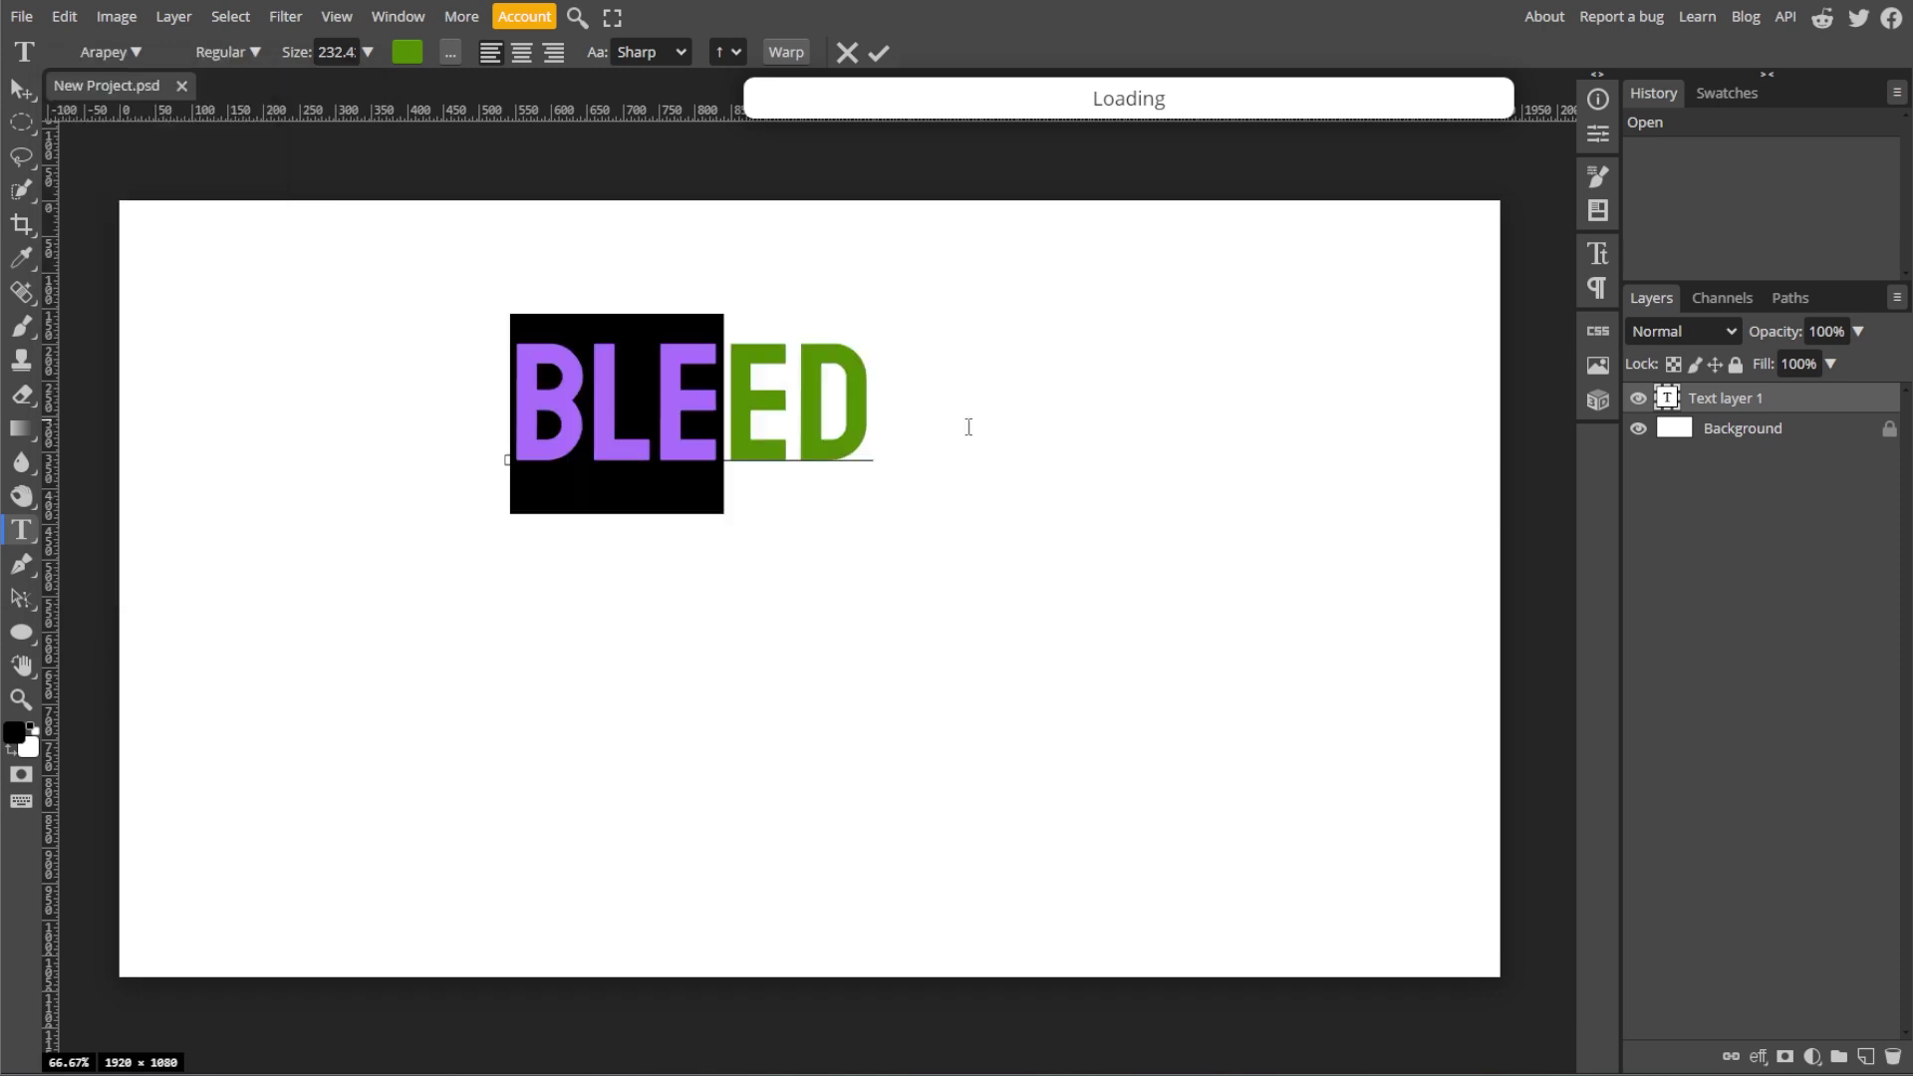
# Step: Turn on All Caps for the BLEED text and set its font to Amiri Quran
pyautogui.click(111, 52)
pyautogui.click(1598, 255)
pyautogui.click(1382, 346)
pyautogui.click(111, 52)
pyautogui.scroll(4, 305, 241)
pyautogui.click(282, 235)
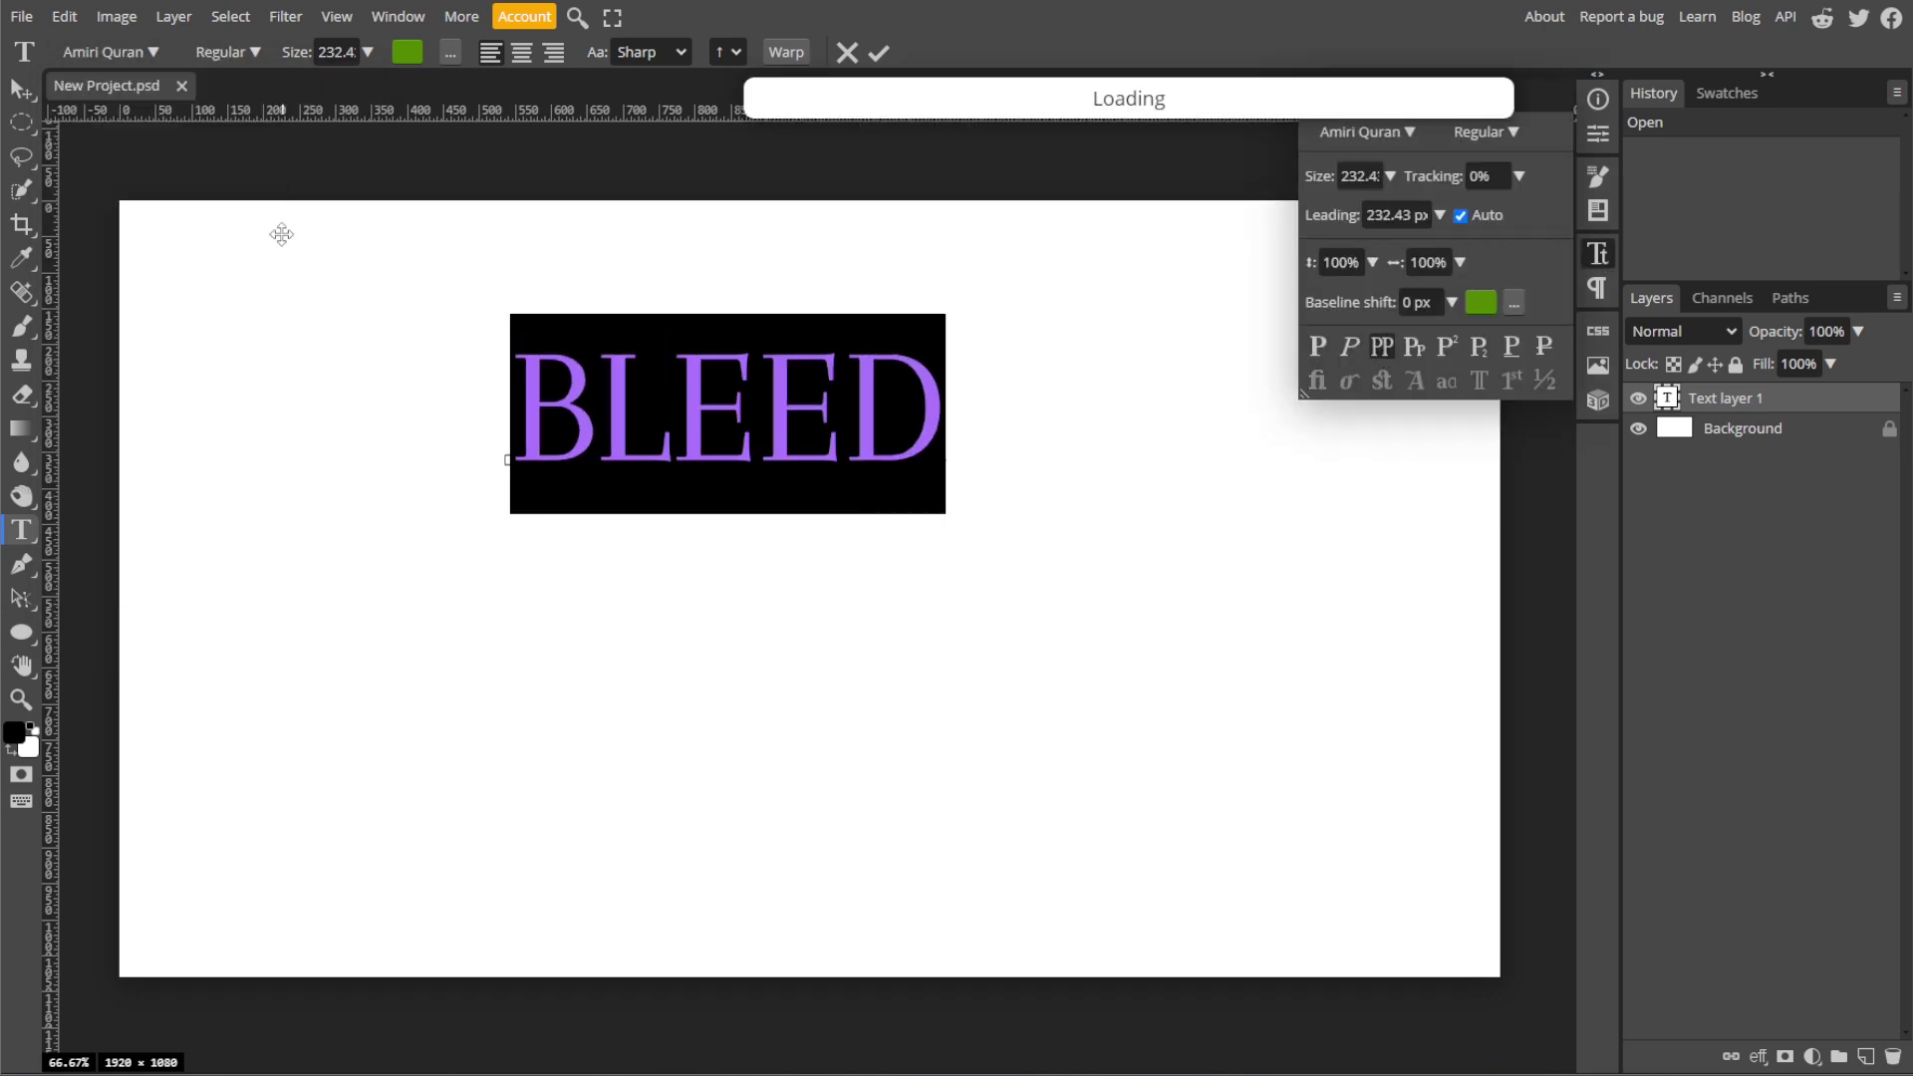
# Step: Tighten the tracking of the BLEED text and apply faux italic to its two E letters
pyautogui.click(1483, 177)
pyautogui.scroll(-20, 1482, 176)
pyautogui.click(1350, 347)
pyautogui.moveTo(685, 418); pyautogui.dragTo(501, 590)
pyautogui.click(521, 413)
# Step: Set the colour of the whole BLEED text to black
pyautogui.hotkey('ctrl', 'a')
pyautogui.click(1480, 302)
pyautogui.click(1084, 423)
pyautogui.click(1532, 174)
# Step: Enlarge the BLEED text with Free Transform to about 475 px font size and centre it on the canvas
pyautogui.click(21, 89)
pyautogui.hotkey('ctrl', 'alt', 't')
pyautogui.moveTo(724, 524); pyautogui.dragTo(1186, 411)
pyautogui.moveTo(928, 543); pyautogui.dragTo(977, 585)
pyautogui.press('Return')
# Step: Adjust the tracking of the last two letters of BLEED for even letter spacing
pyautogui.click(21, 530)
pyautogui.moveTo(1276, 618); pyautogui.dragTo(349, 618)
pyautogui.click(1484, 176)
pyautogui.hotkey('ctrl', 'z')
pyautogui.moveTo(1276, 623); pyautogui.dragTo(869, 618)
pyautogui.click(1479, 181)
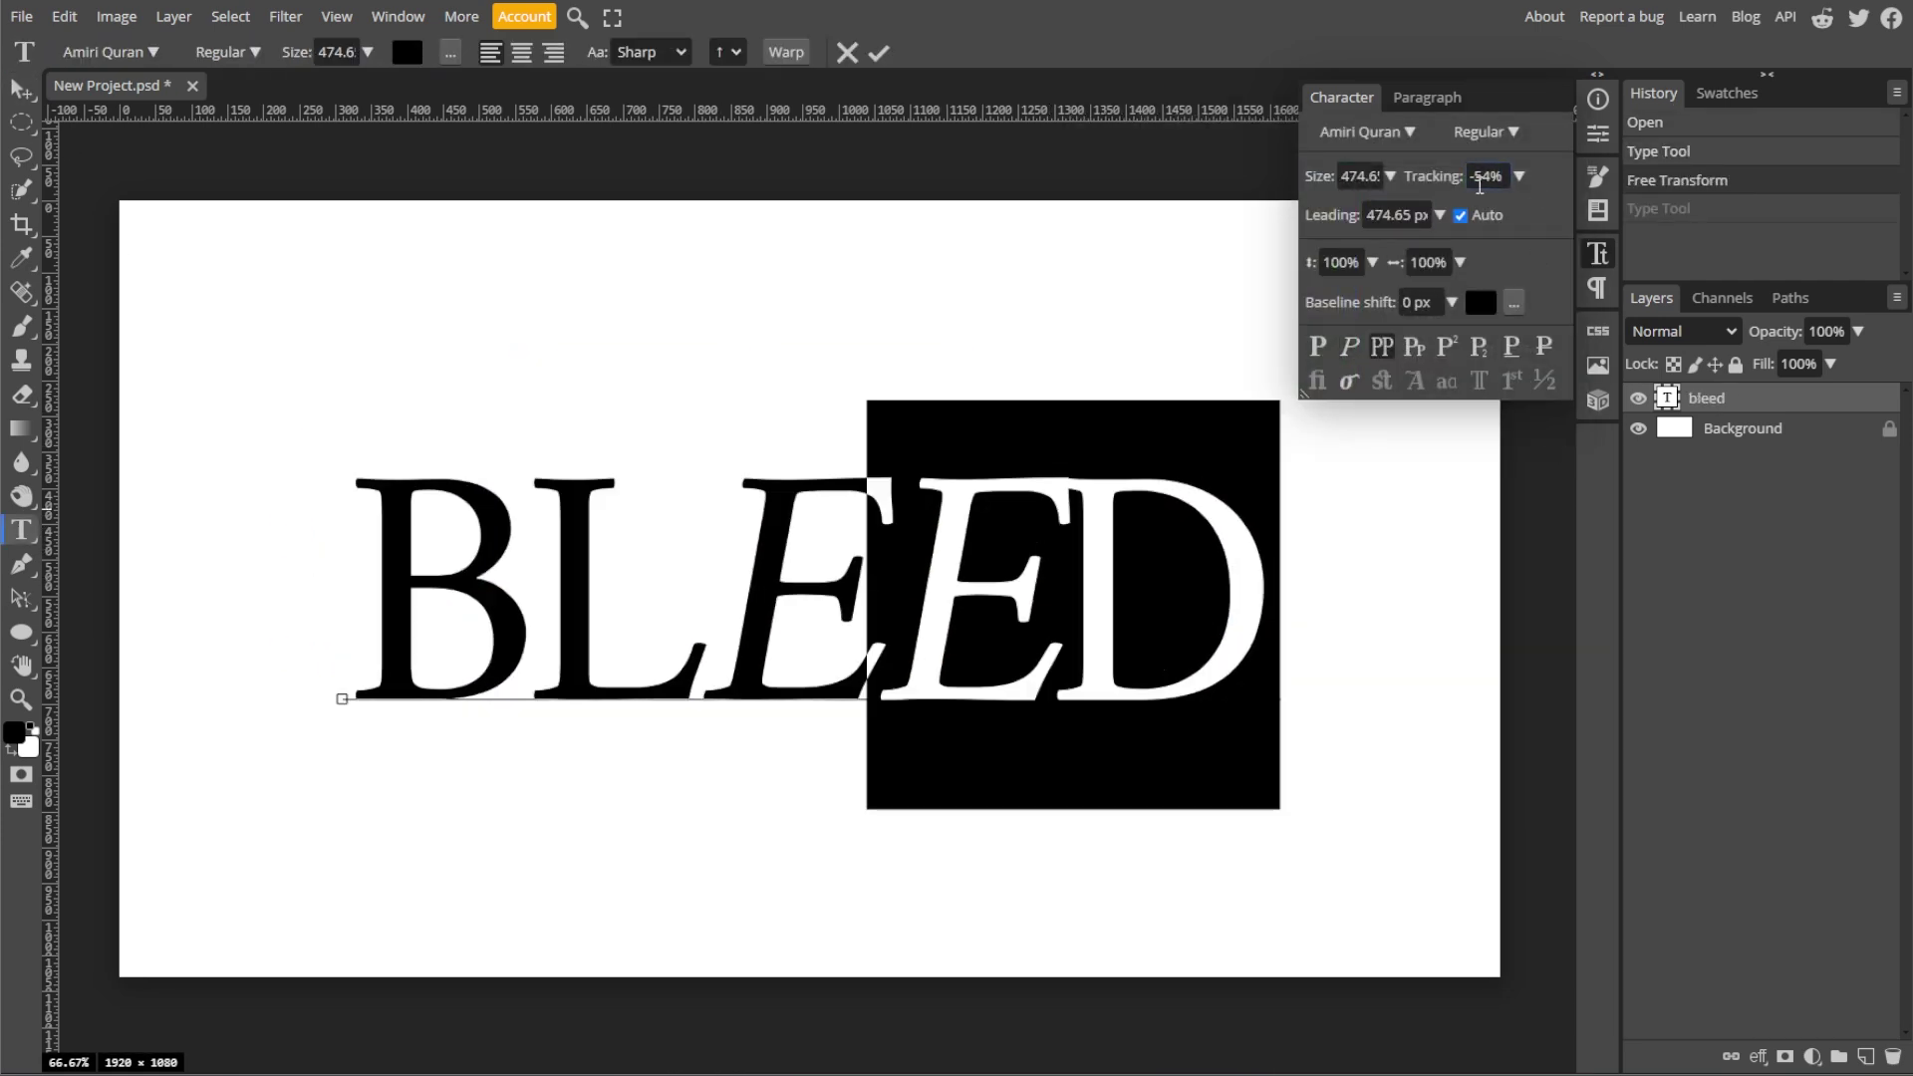
pyautogui.scroll(20, 1479, 183)
# Step: Nudge the BLEED text slightly to the left so it sits centred on the canvas
pyautogui.click(1598, 253)
pyautogui.click(21, 90)
pyautogui.moveTo(1112, 504); pyautogui.dragTo(1103, 503)
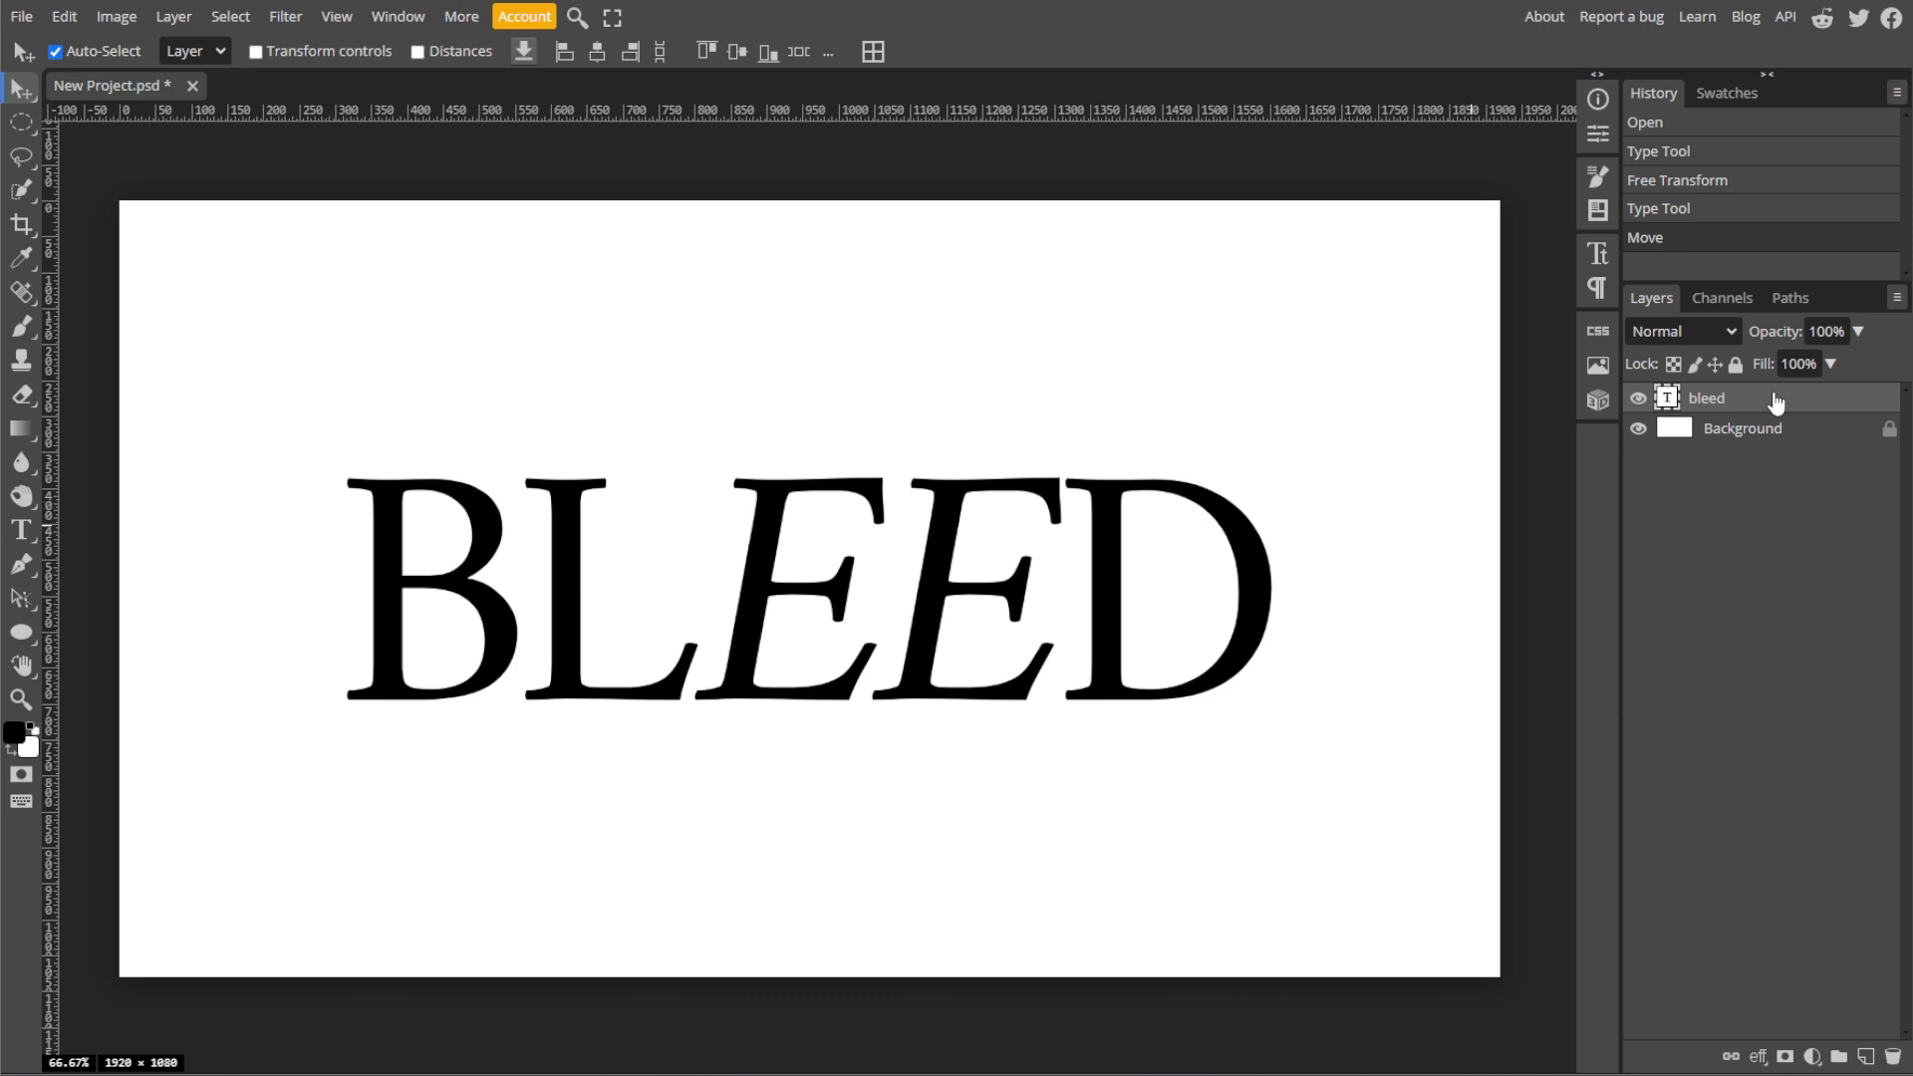
# Step: Unlock the Background layer and convert it together with the bleed text layer into one smart object
pyautogui.click(1888, 430)
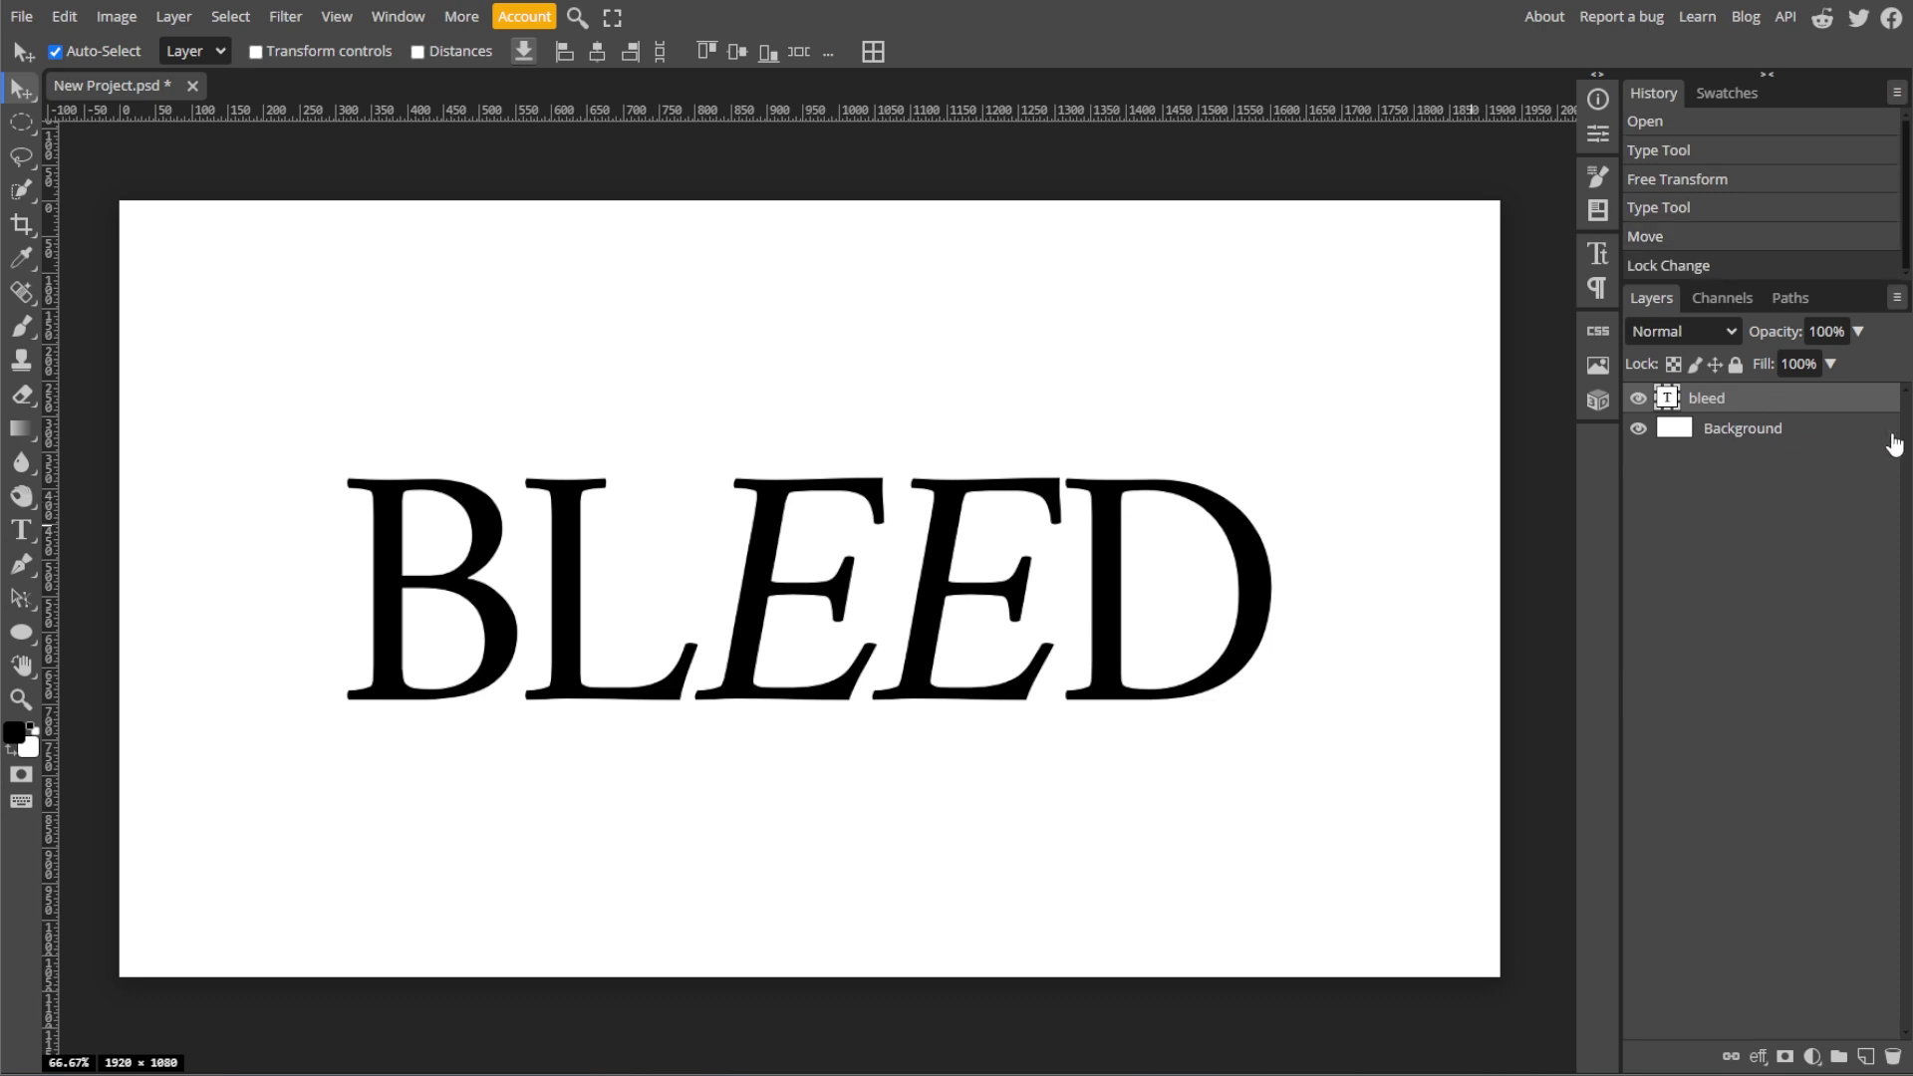
pyautogui.click(1756, 454)
pyautogui.rightClick(1756, 453)
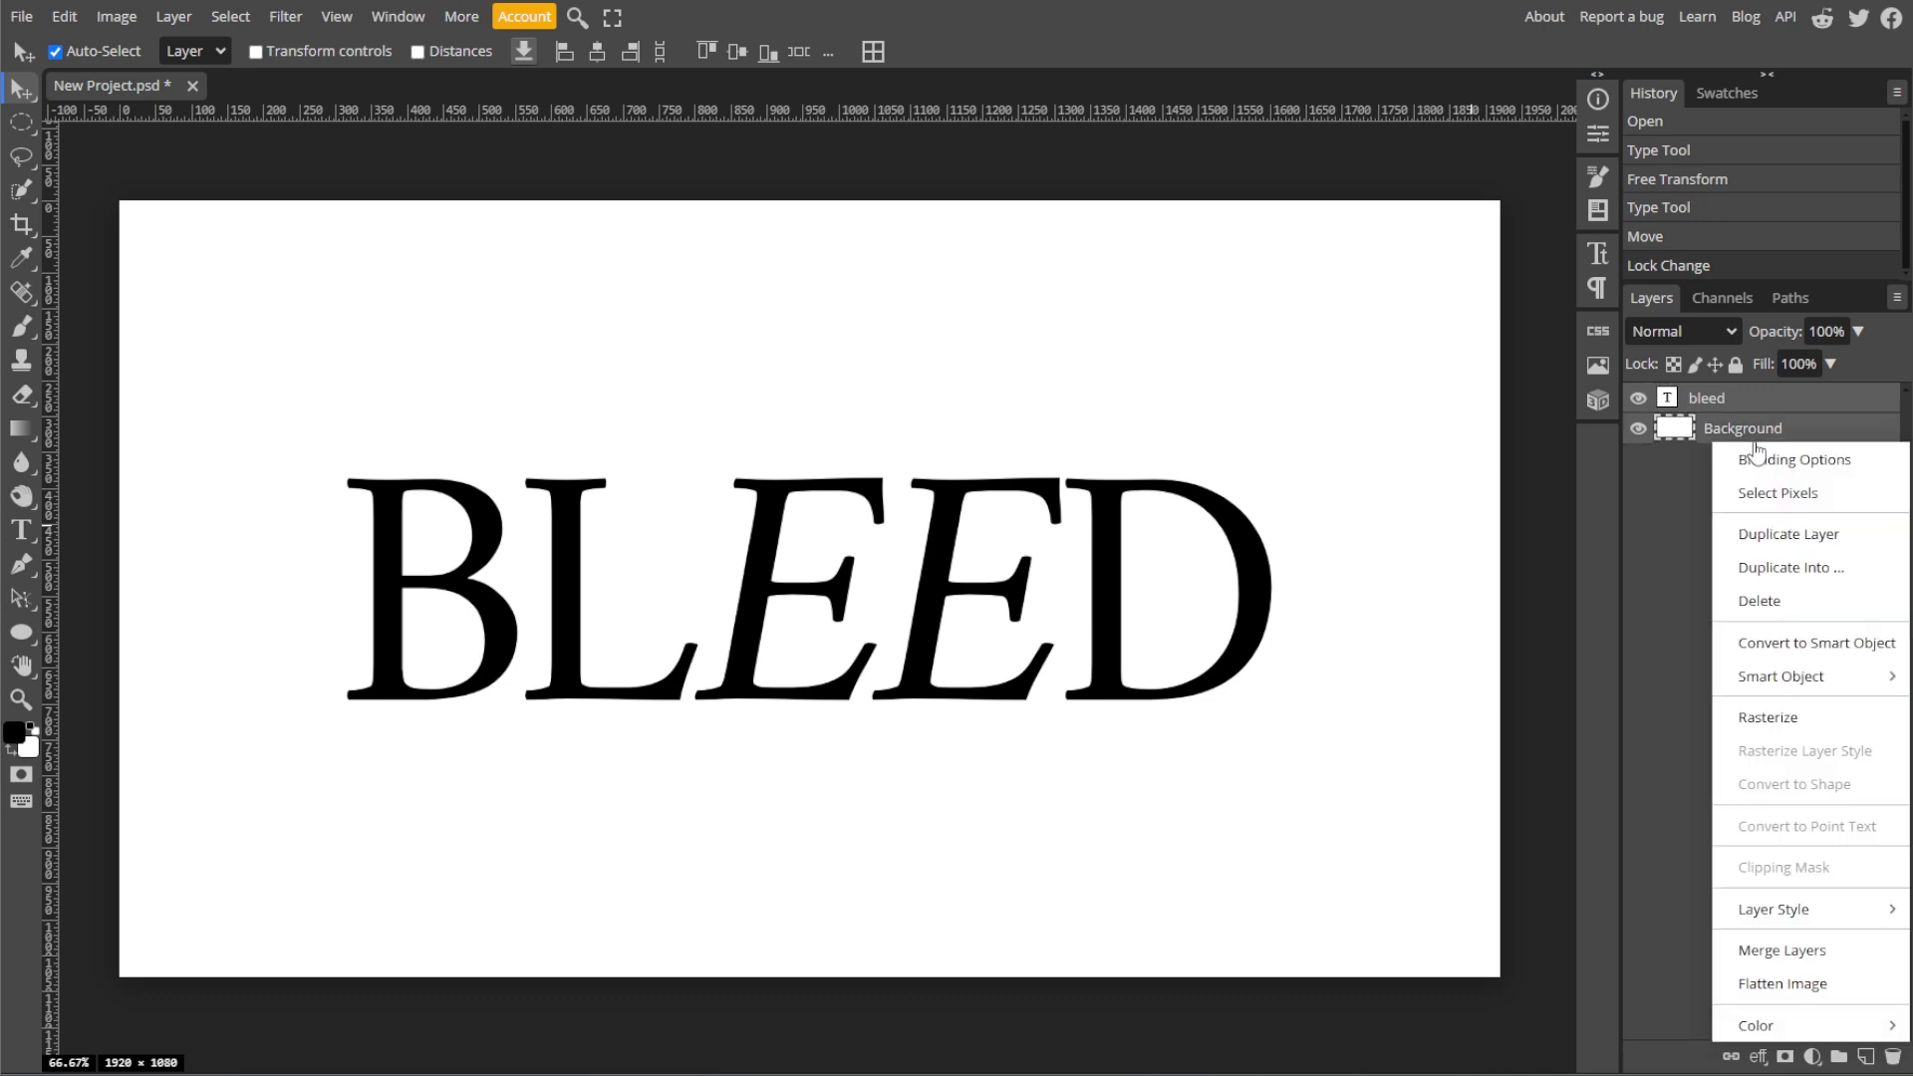
pyautogui.click(1755, 638)
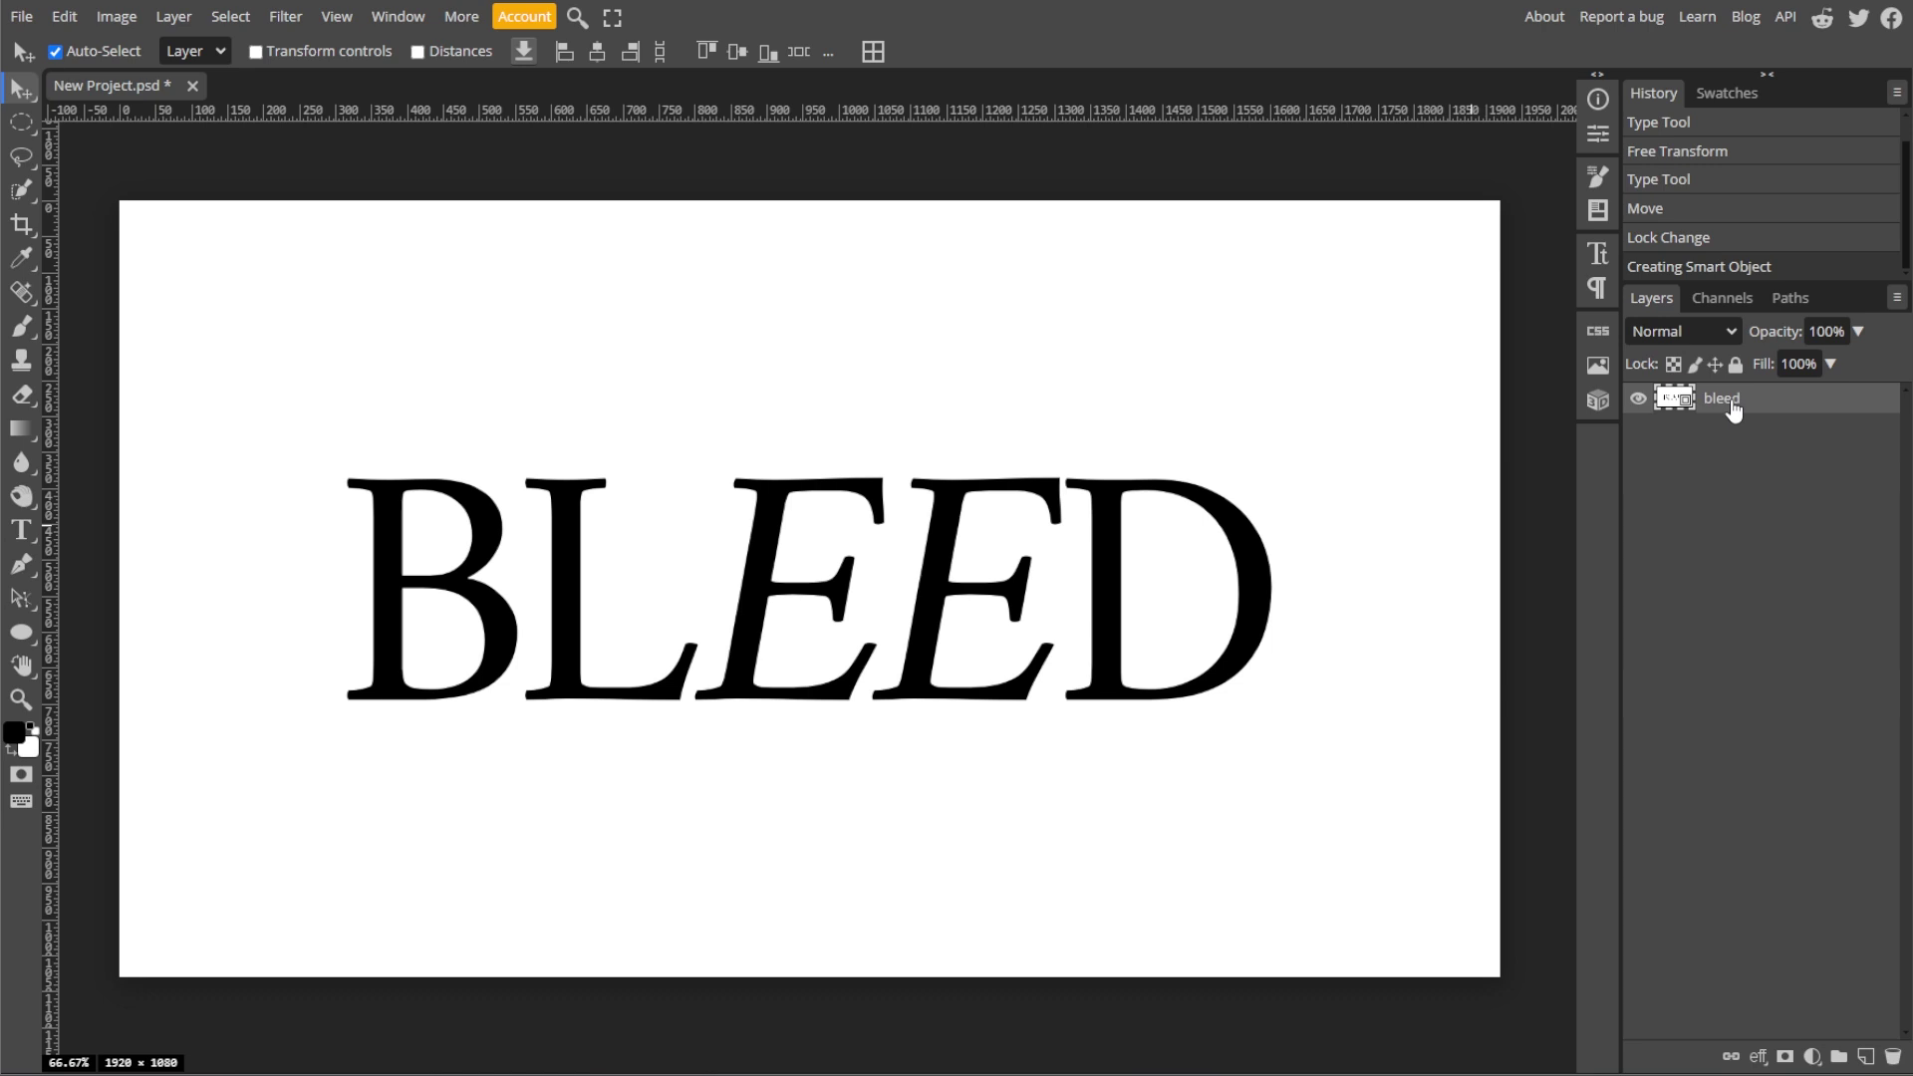
# Step: Add a Field Blur with a blur 20 pin between the two E letters and an unblurred pin on the B
pyautogui.click(287, 17)
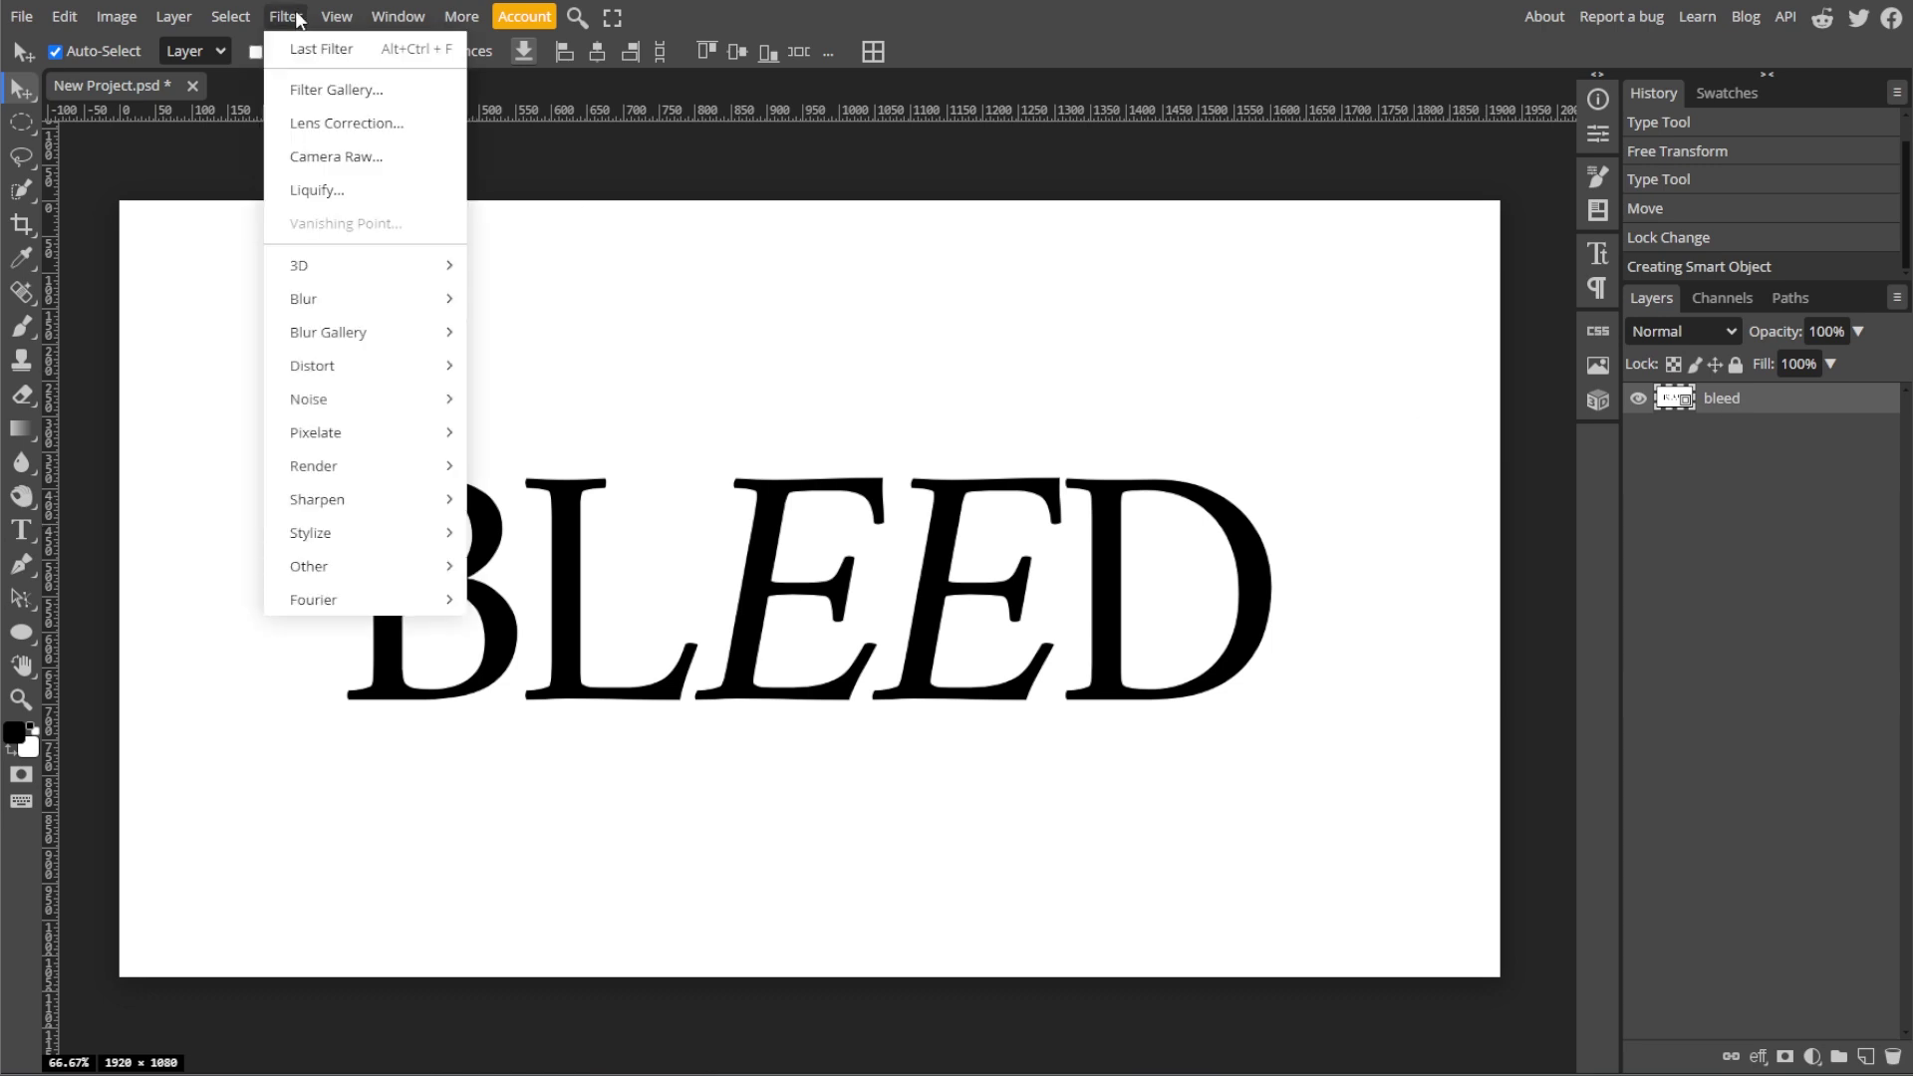
pyautogui.moveTo(329, 332)
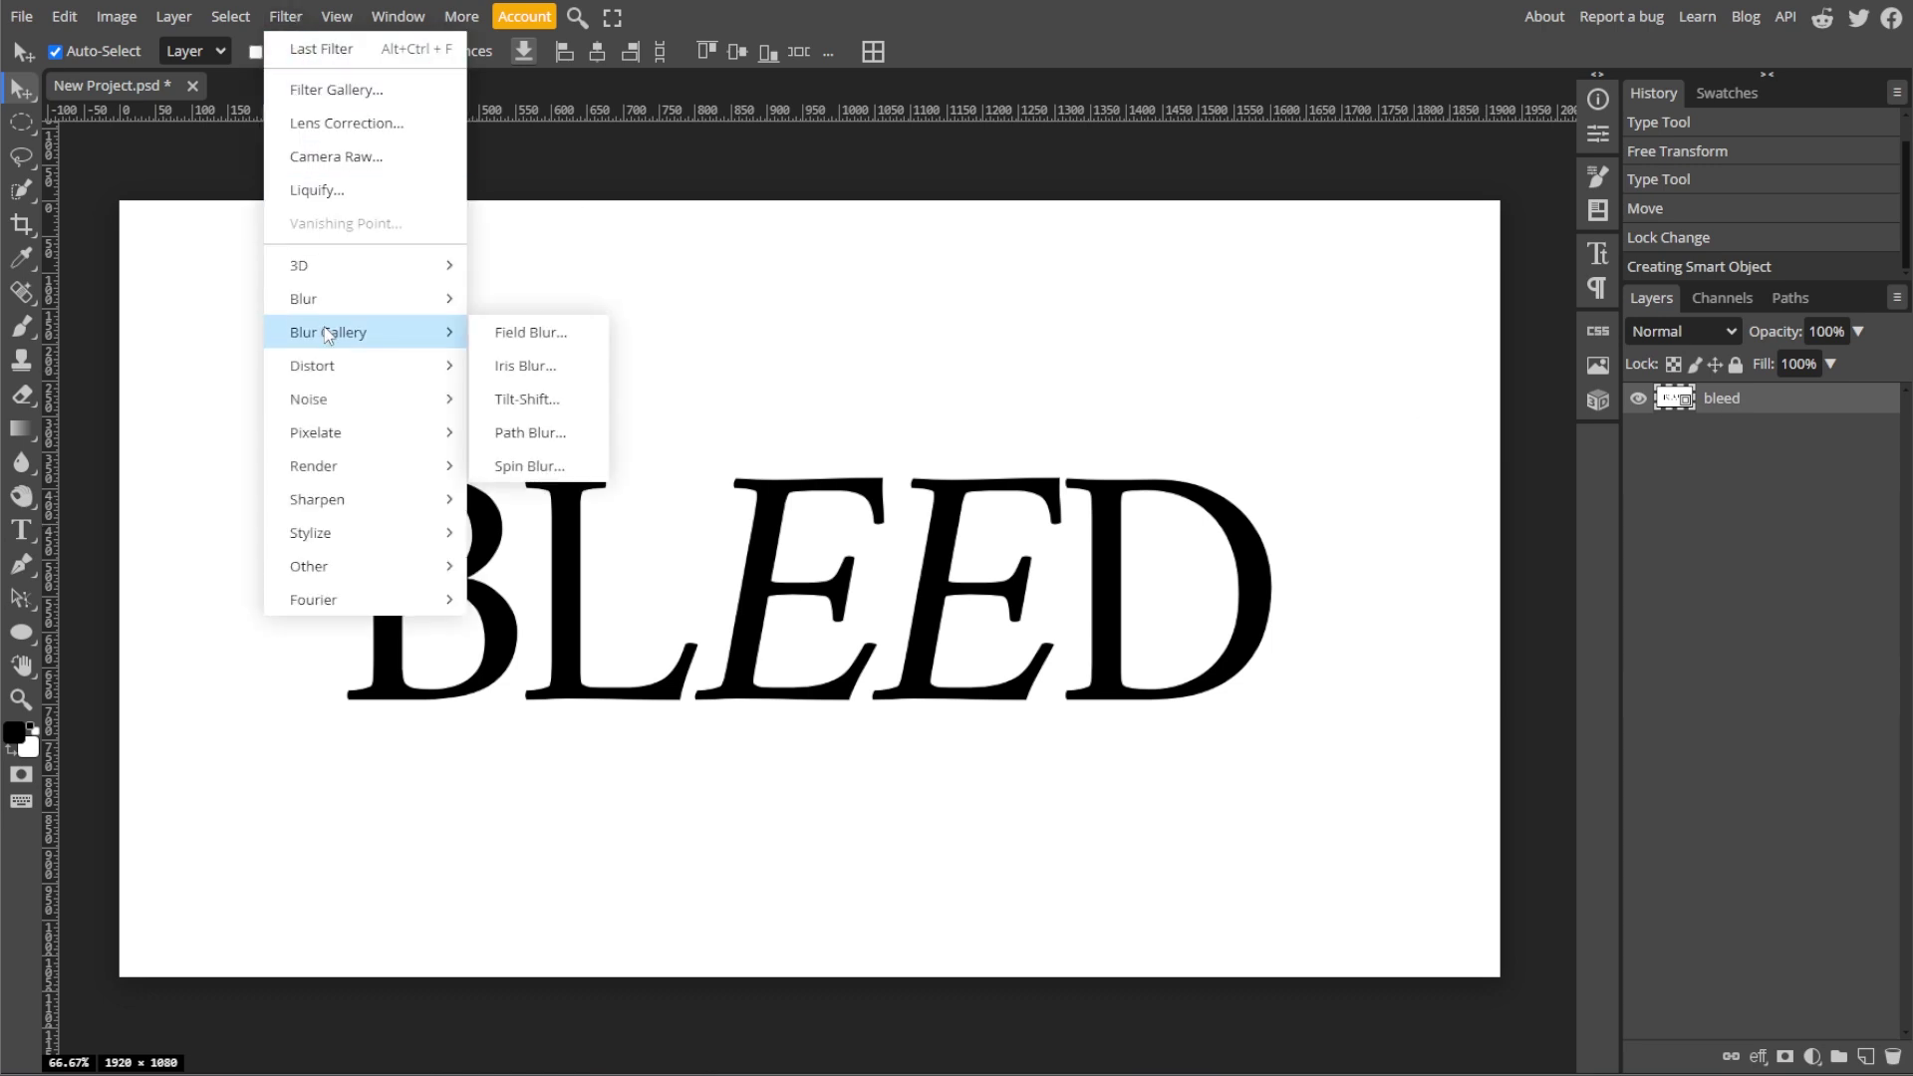
pyautogui.click(575, 327)
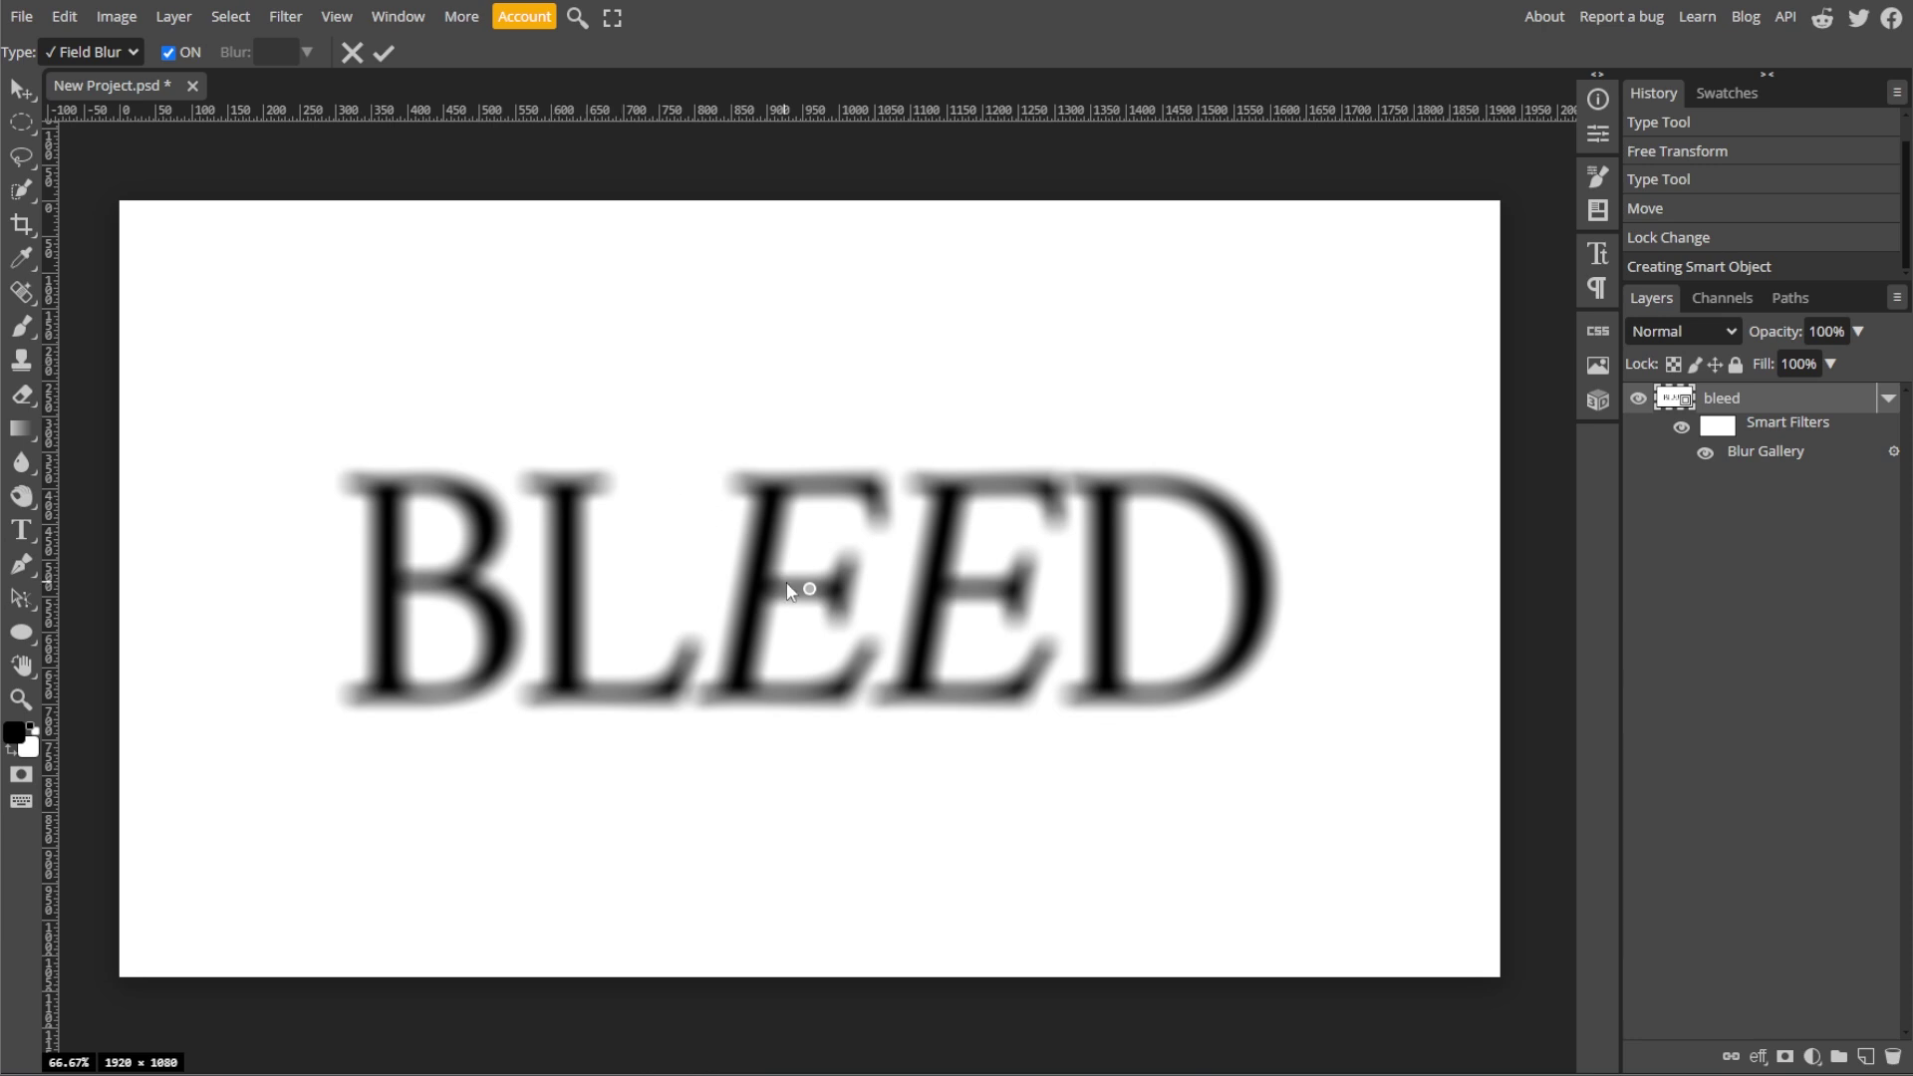
pyautogui.click(892, 558)
pyautogui.click(307, 52)
pyautogui.moveTo(240, 83); pyautogui.dragTo(92, 93)
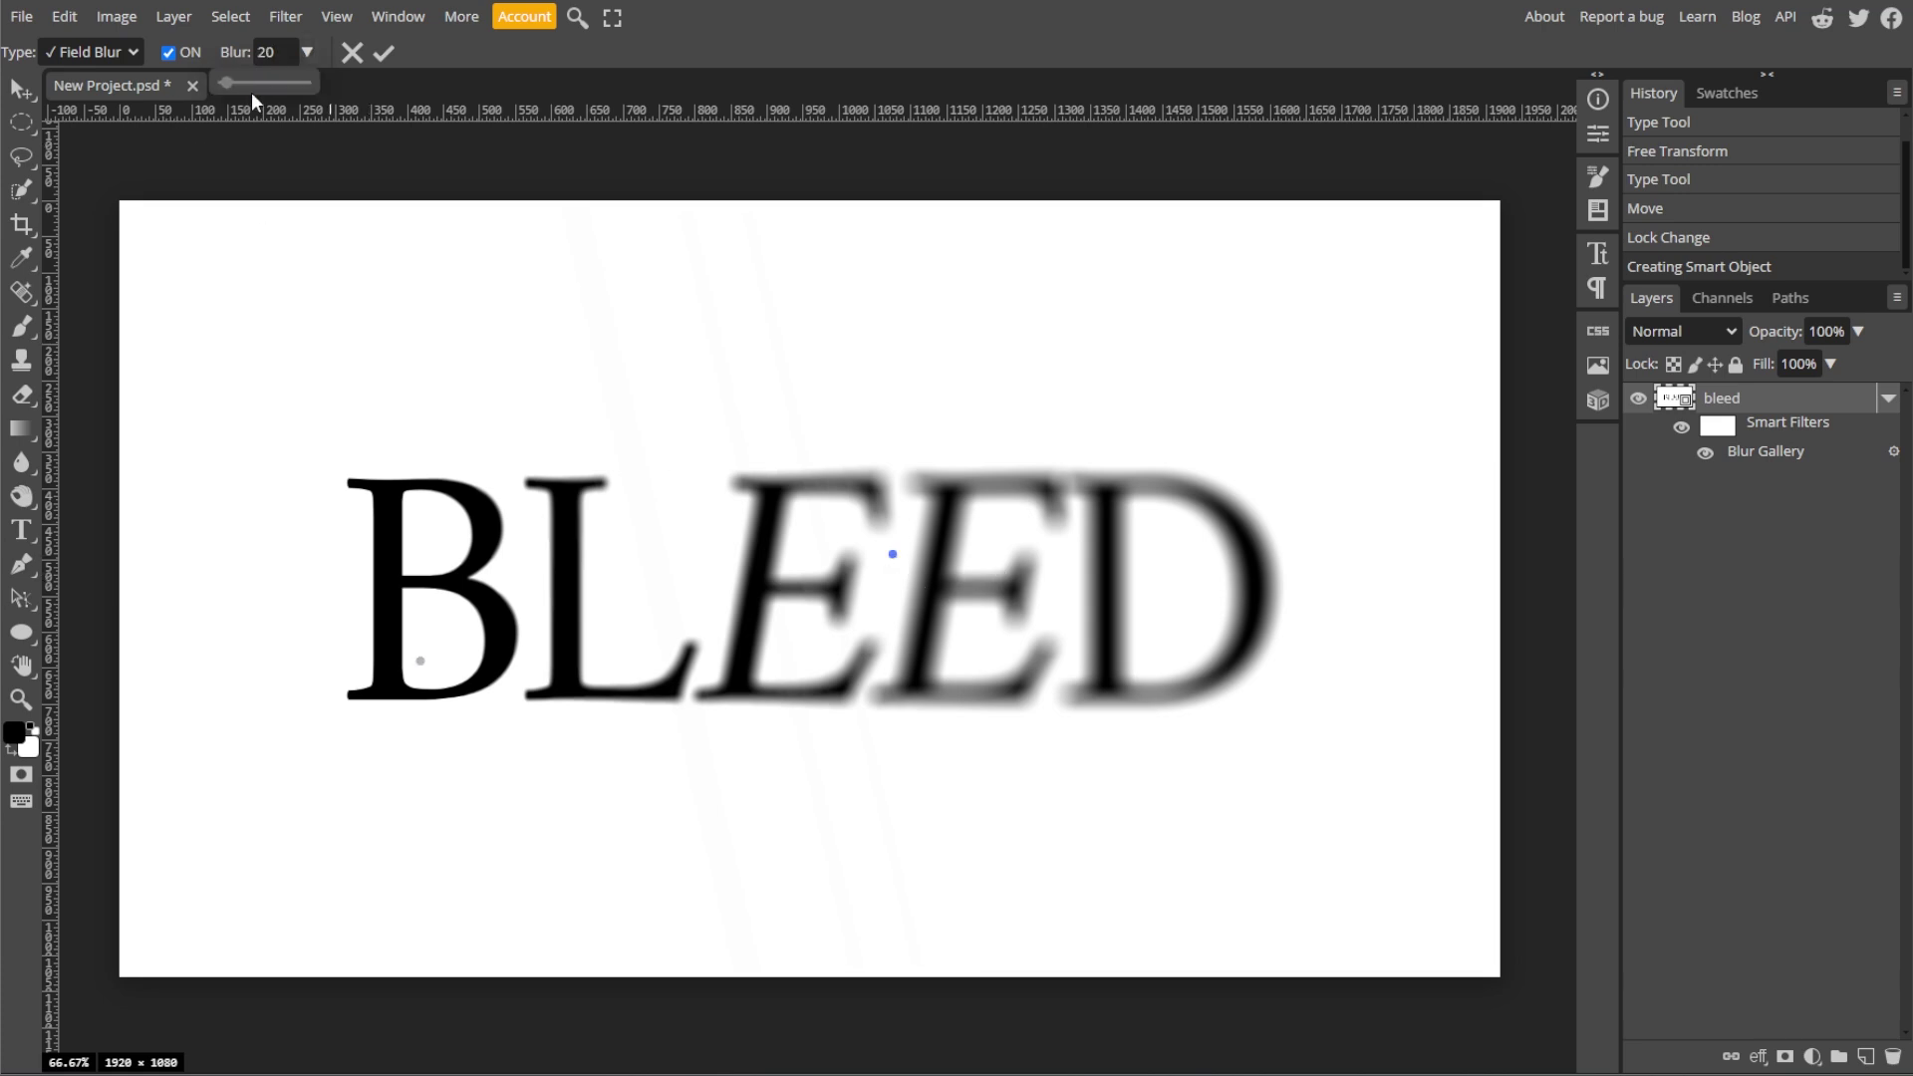
# Step: Add an unblurred pin on the D and move the middle blur pin slightly left onto the first E
pyautogui.click(889, 553)
pyautogui.click(1234, 659)
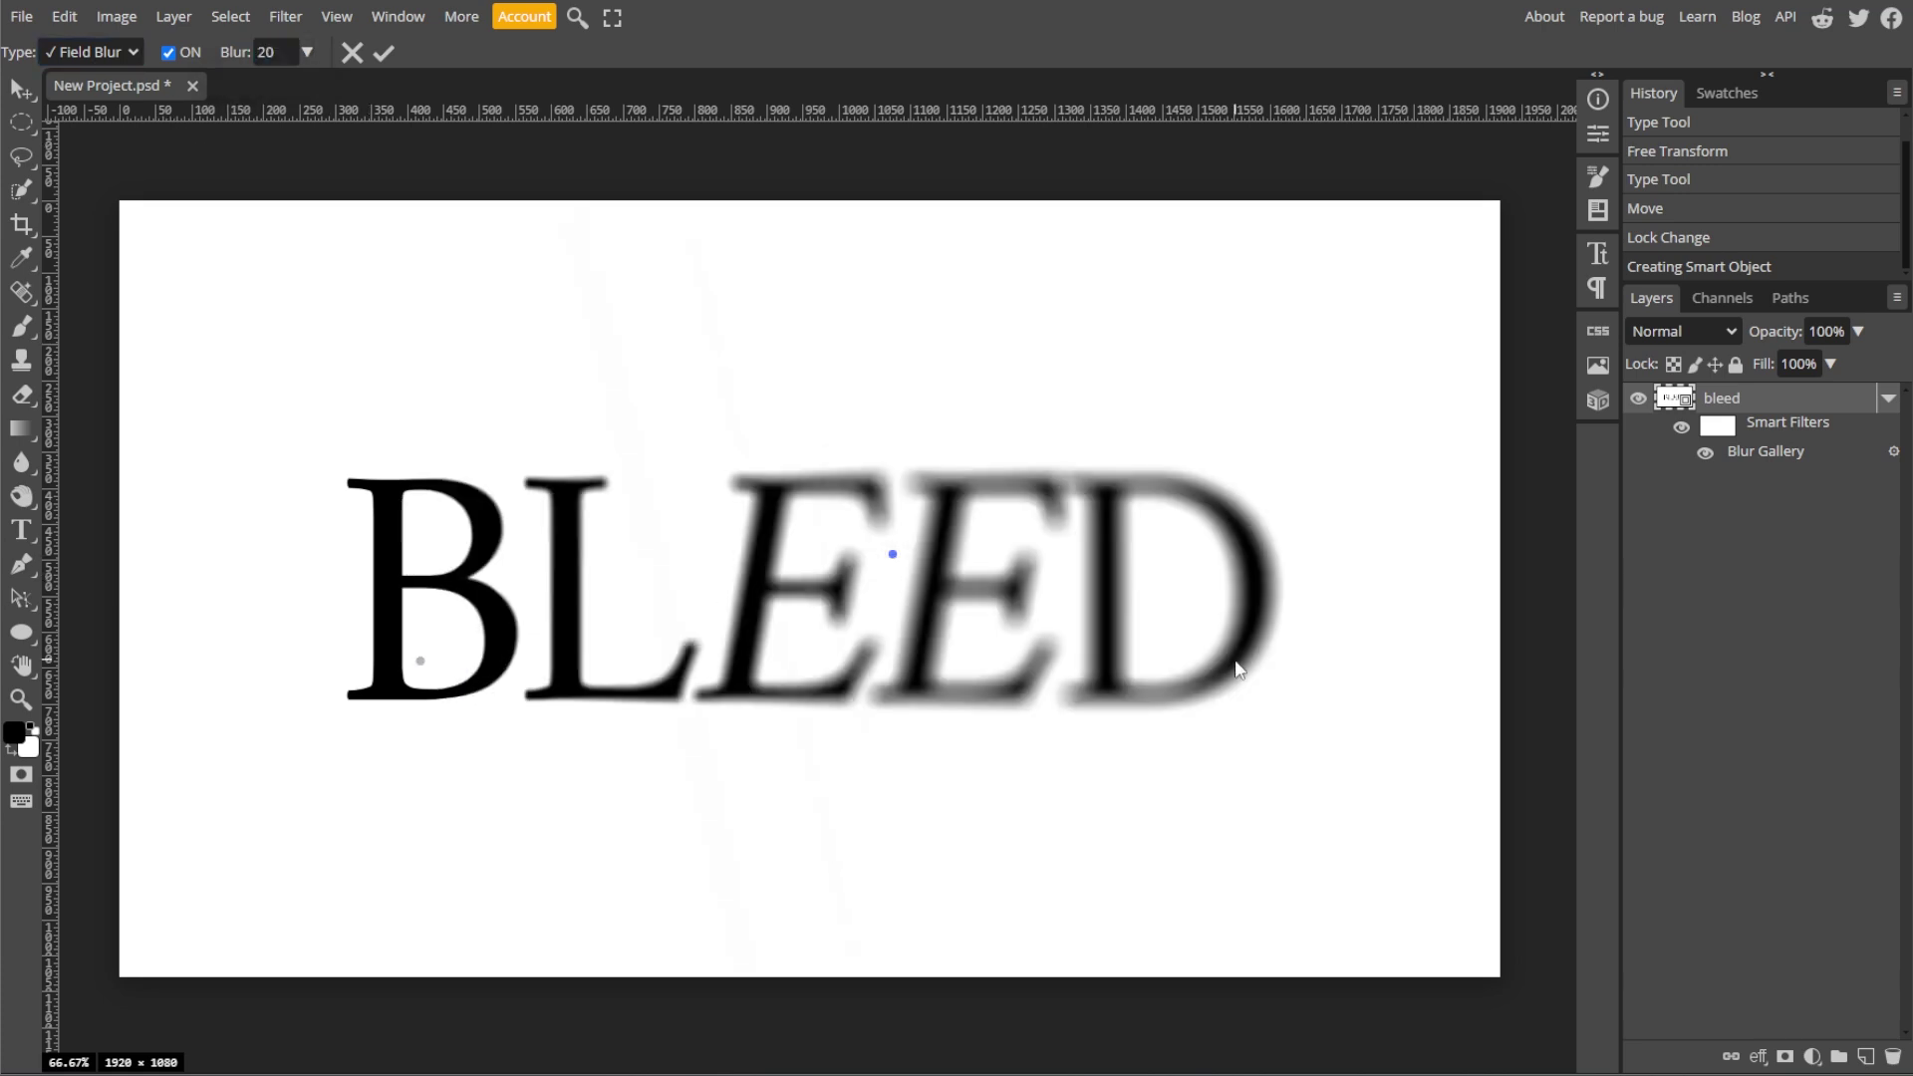
pyautogui.moveTo(894, 564); pyautogui.dragTo(853, 569)
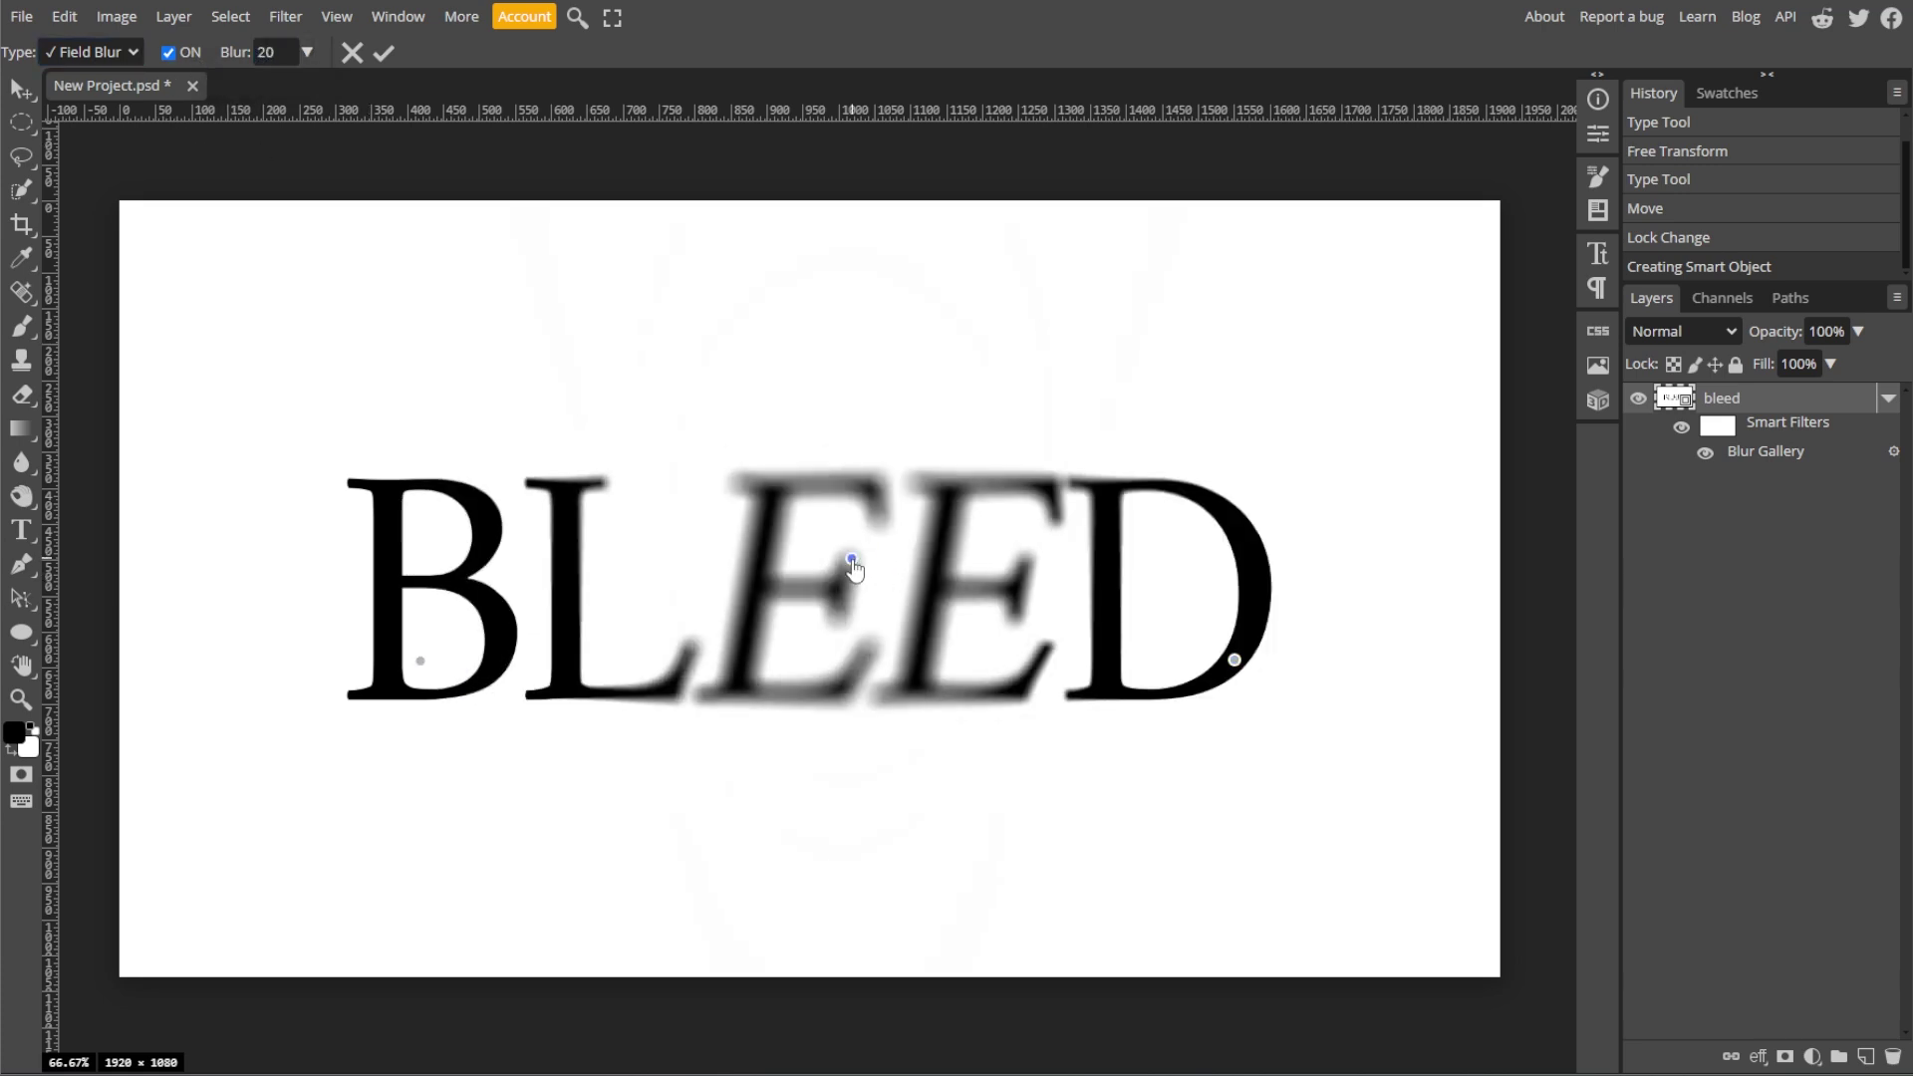
# Step: Compare a blur of 30 on the middle pin, set it to 20 and apply the Field Blur
pyautogui.click(283, 50)
pyautogui.write('30')
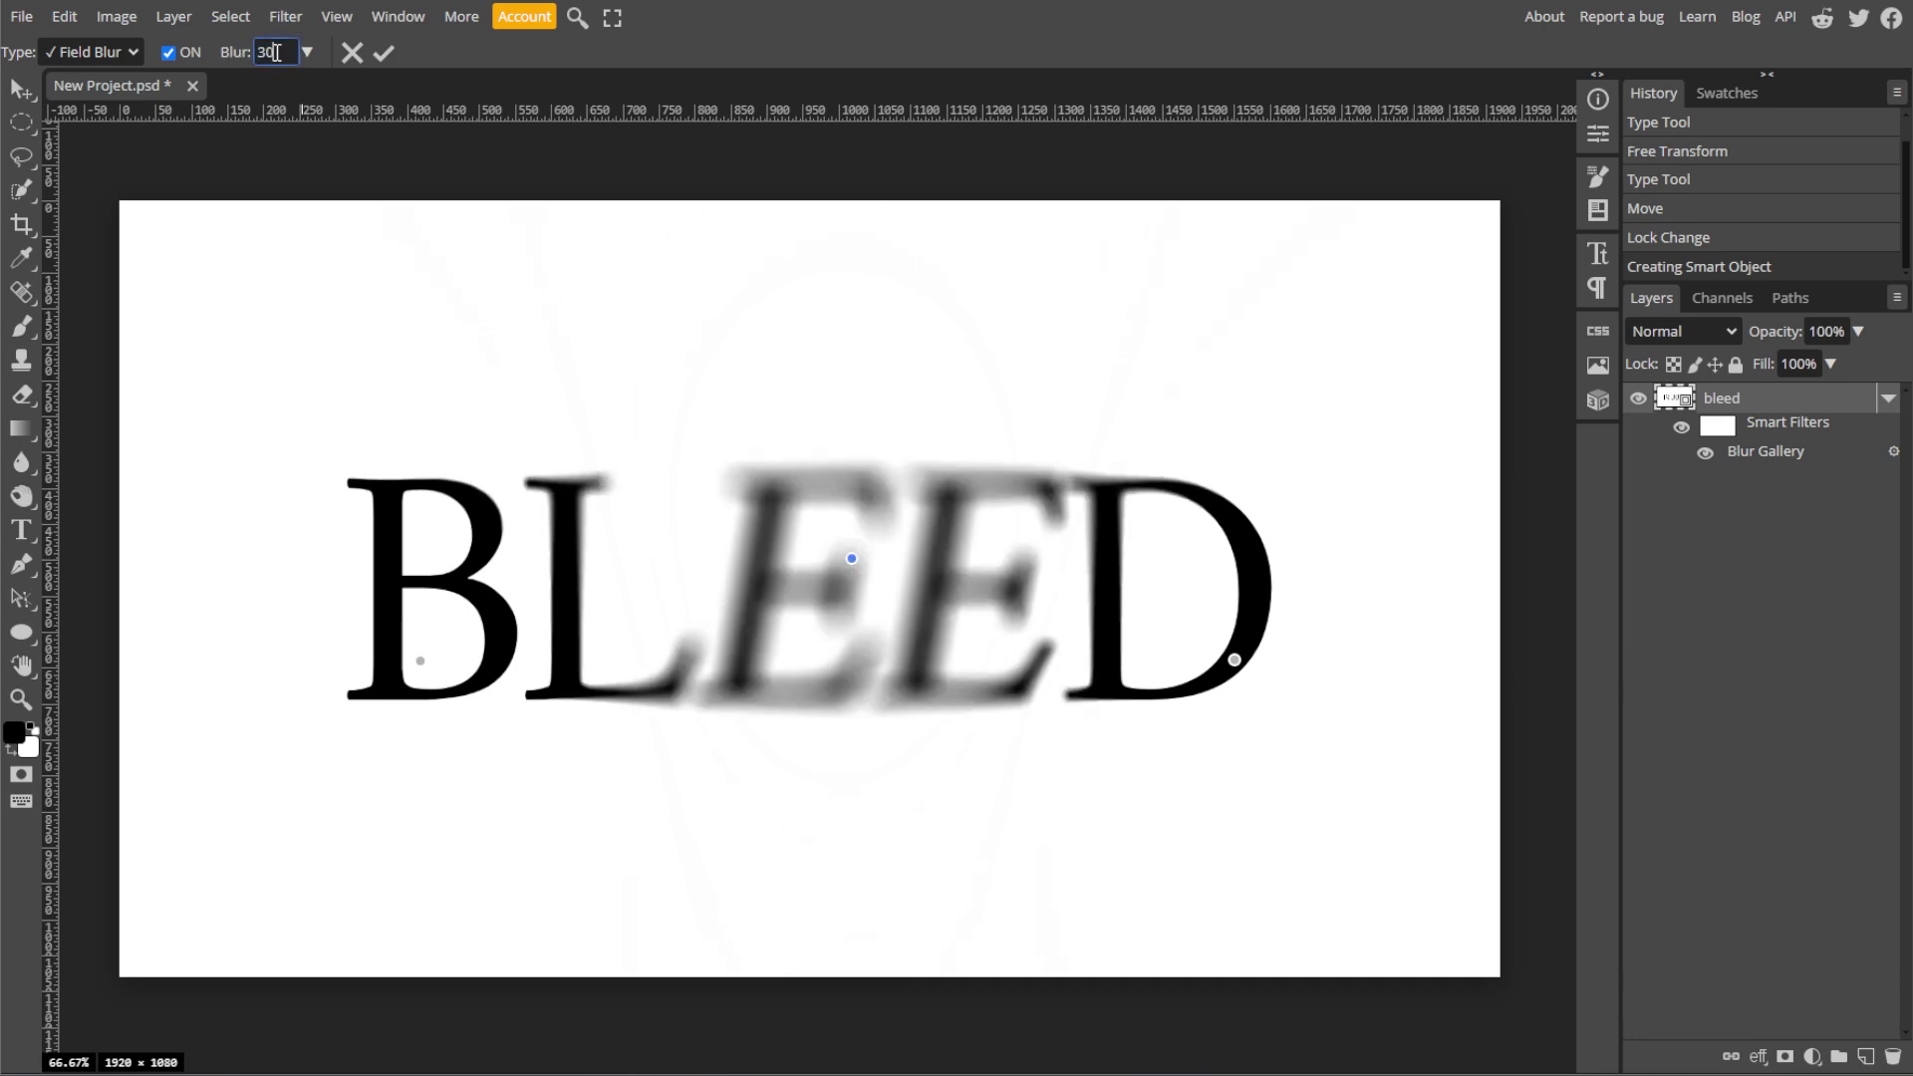
pyautogui.moveTo(278, 53); pyautogui.dragTo(165, 58)
pyautogui.write('20')
pyautogui.press('Return')
pyautogui.click(384, 53)
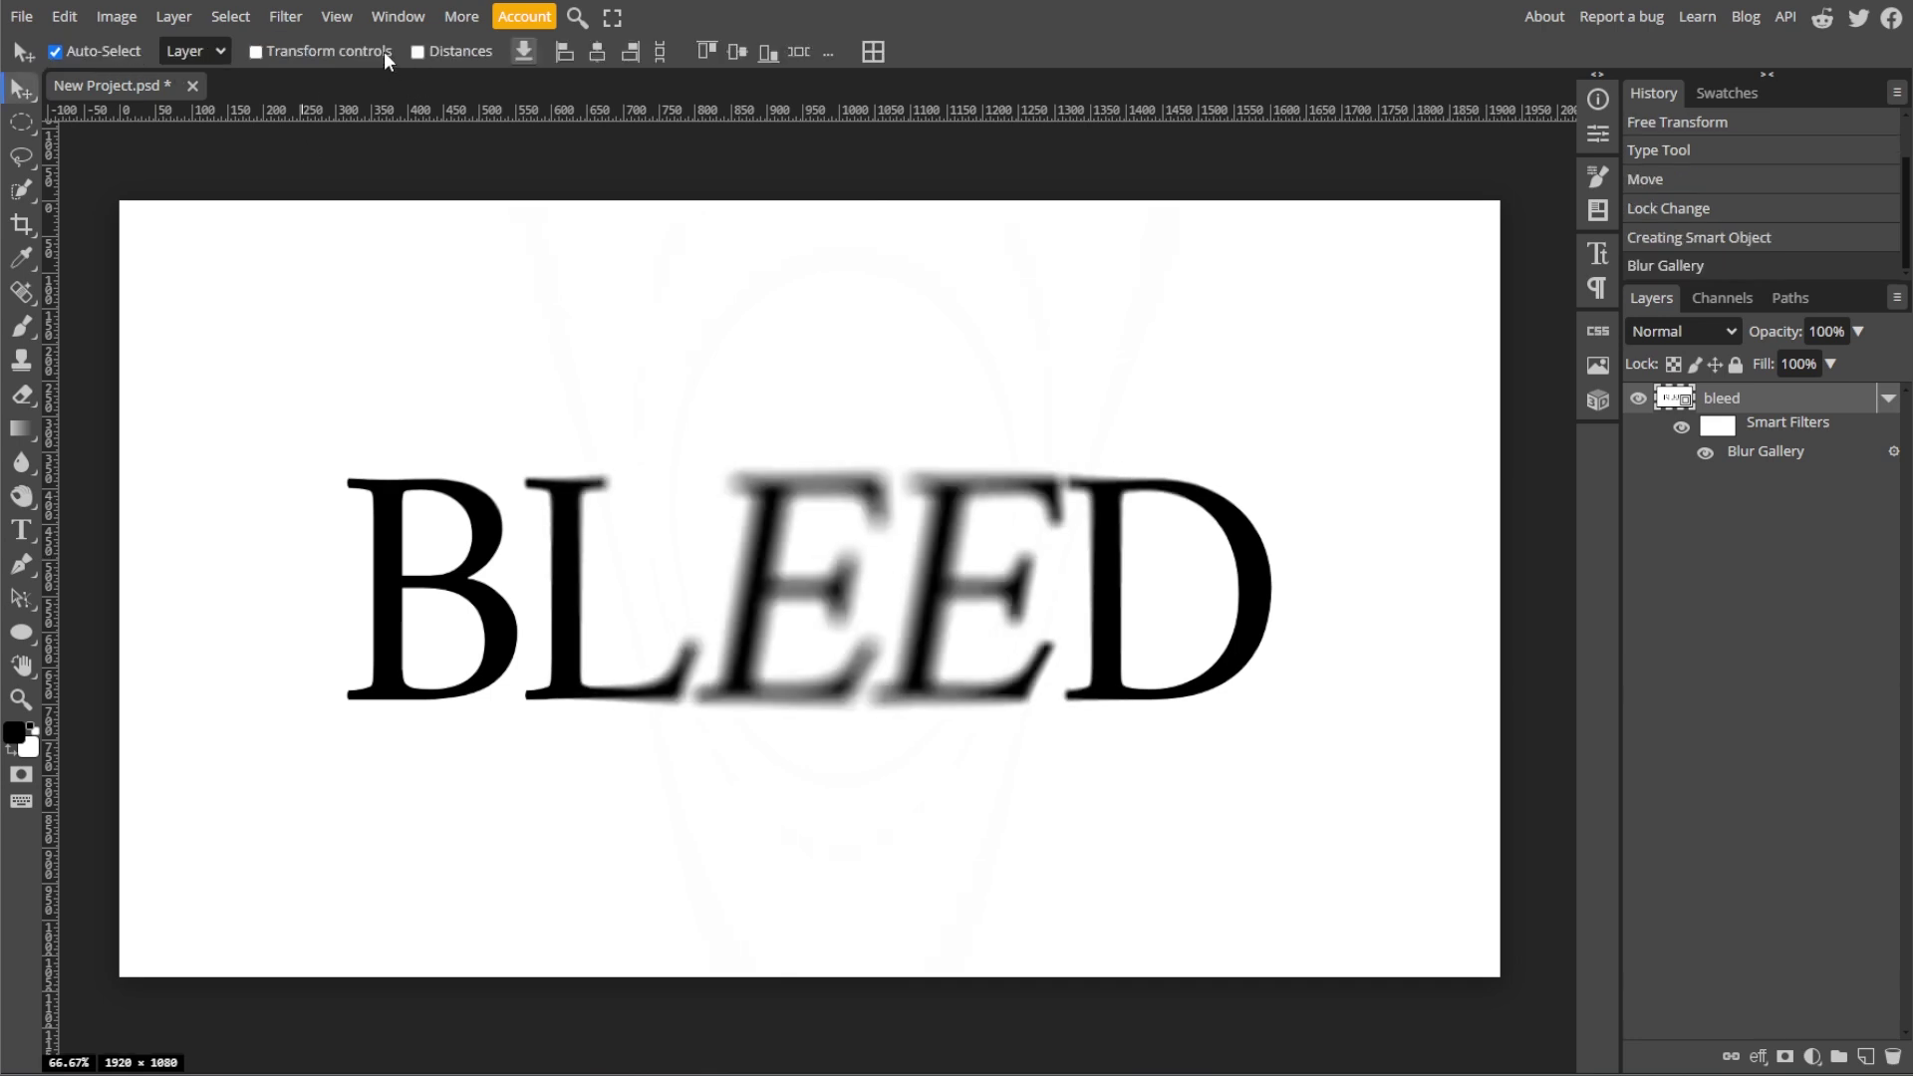
# Step: Open the Filter Gallery for the smart object and choose the Graphic Pen sketch effect
pyautogui.click(286, 17)
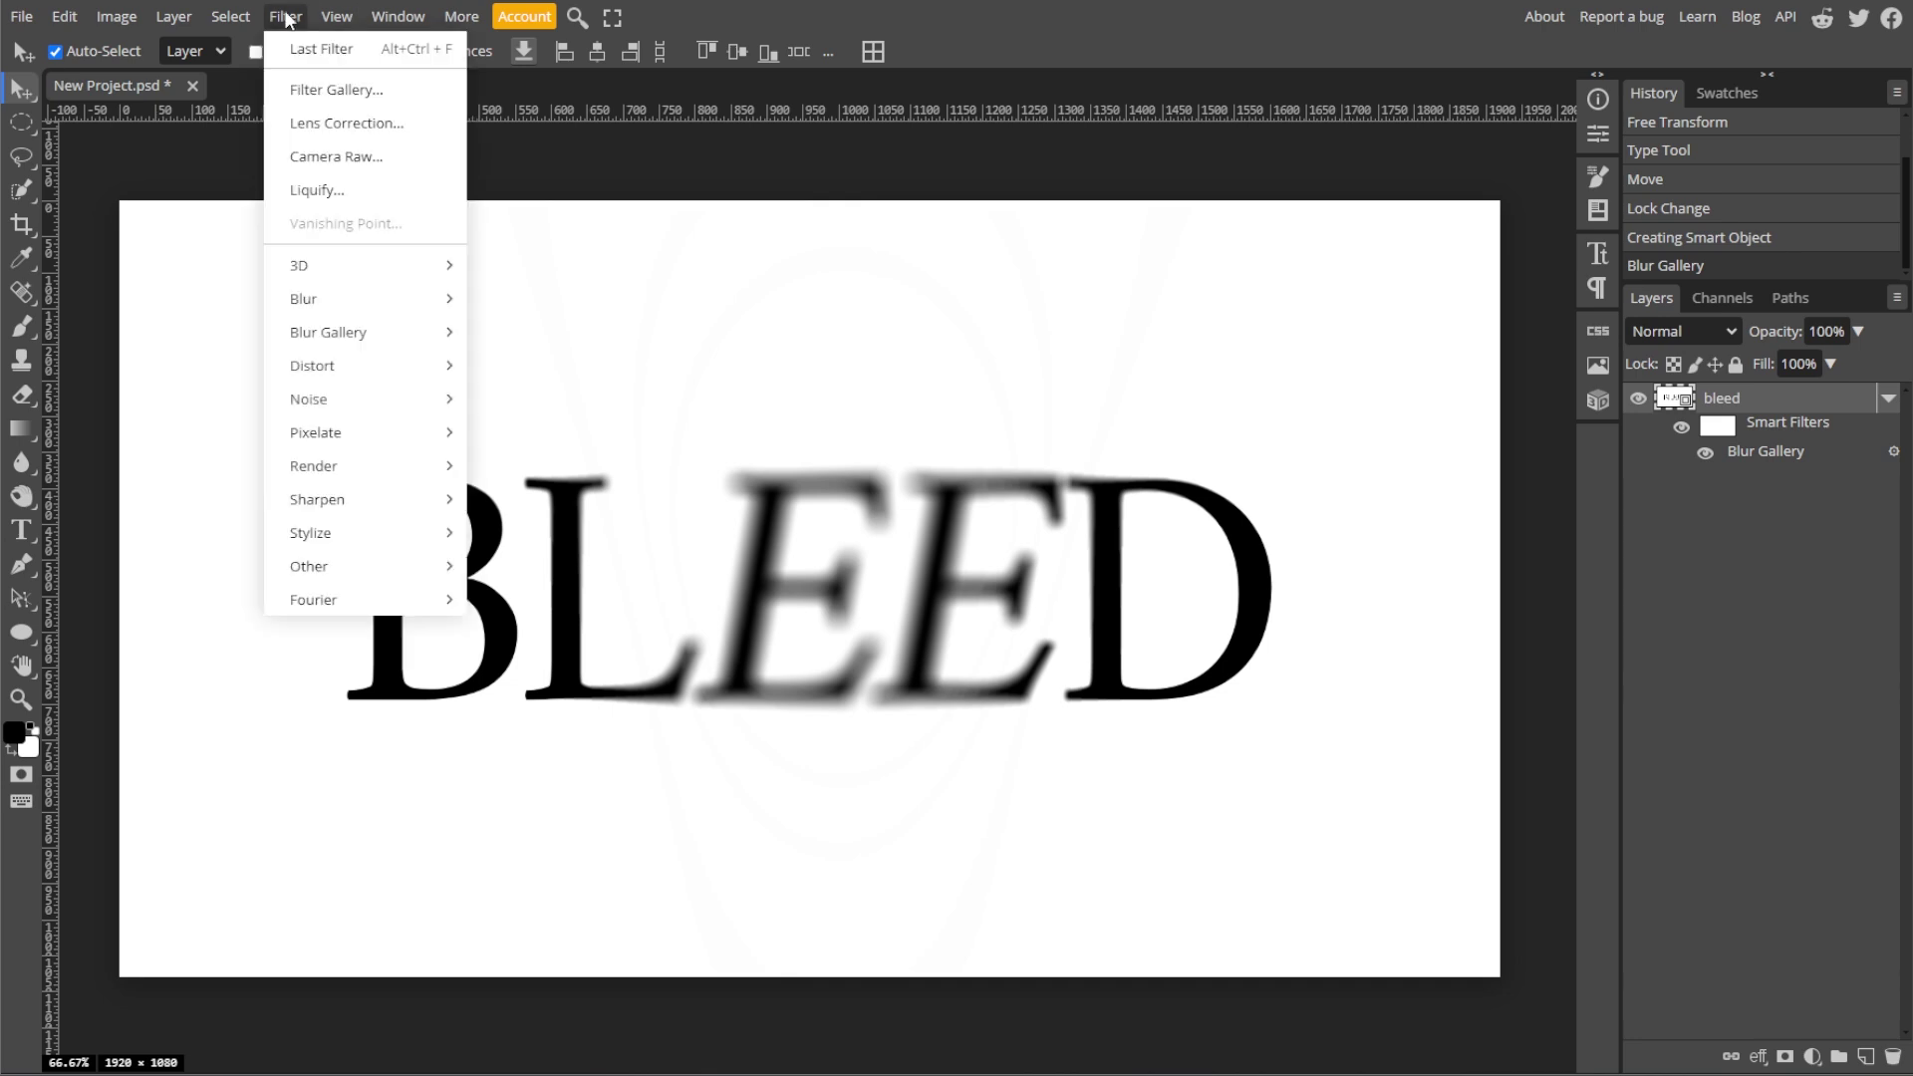
pyautogui.click(290, 92)
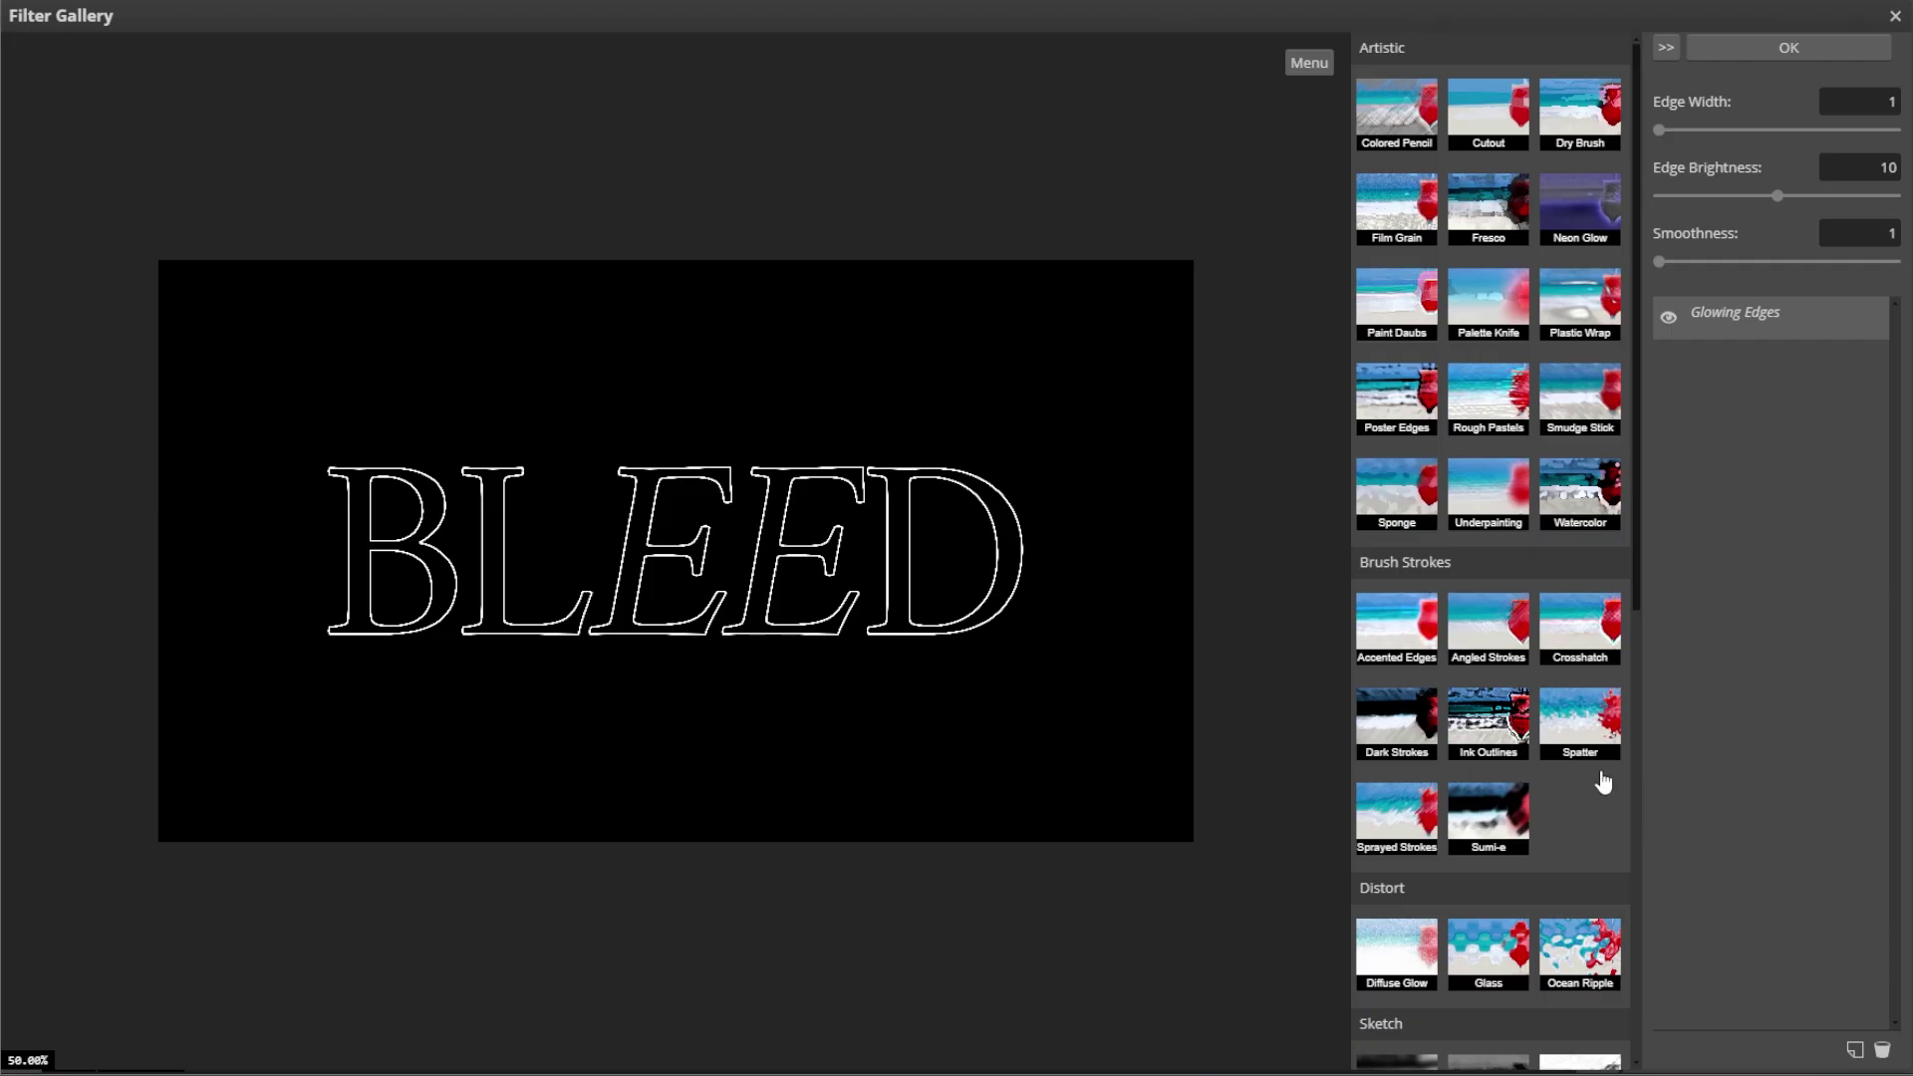
pyautogui.scroll(-6, 1603, 783)
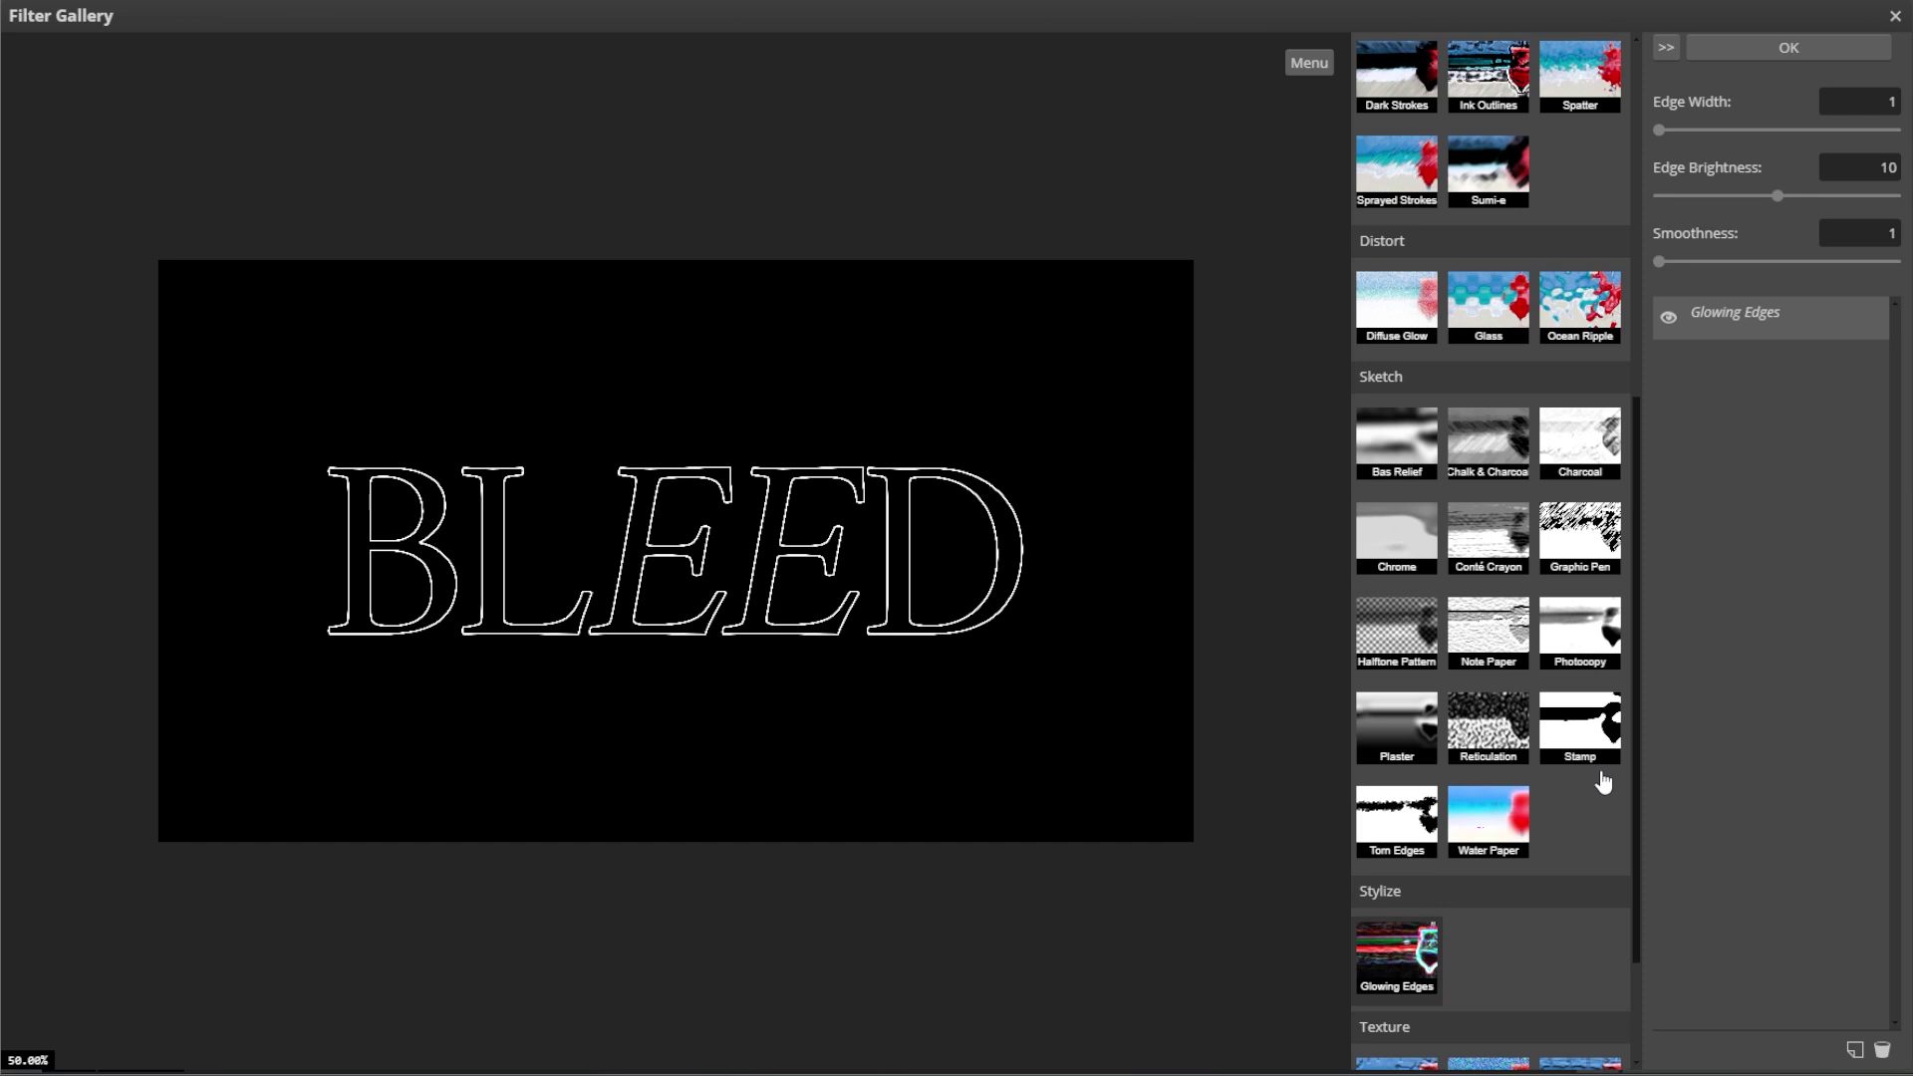
pyautogui.scroll(-1, 1603, 783)
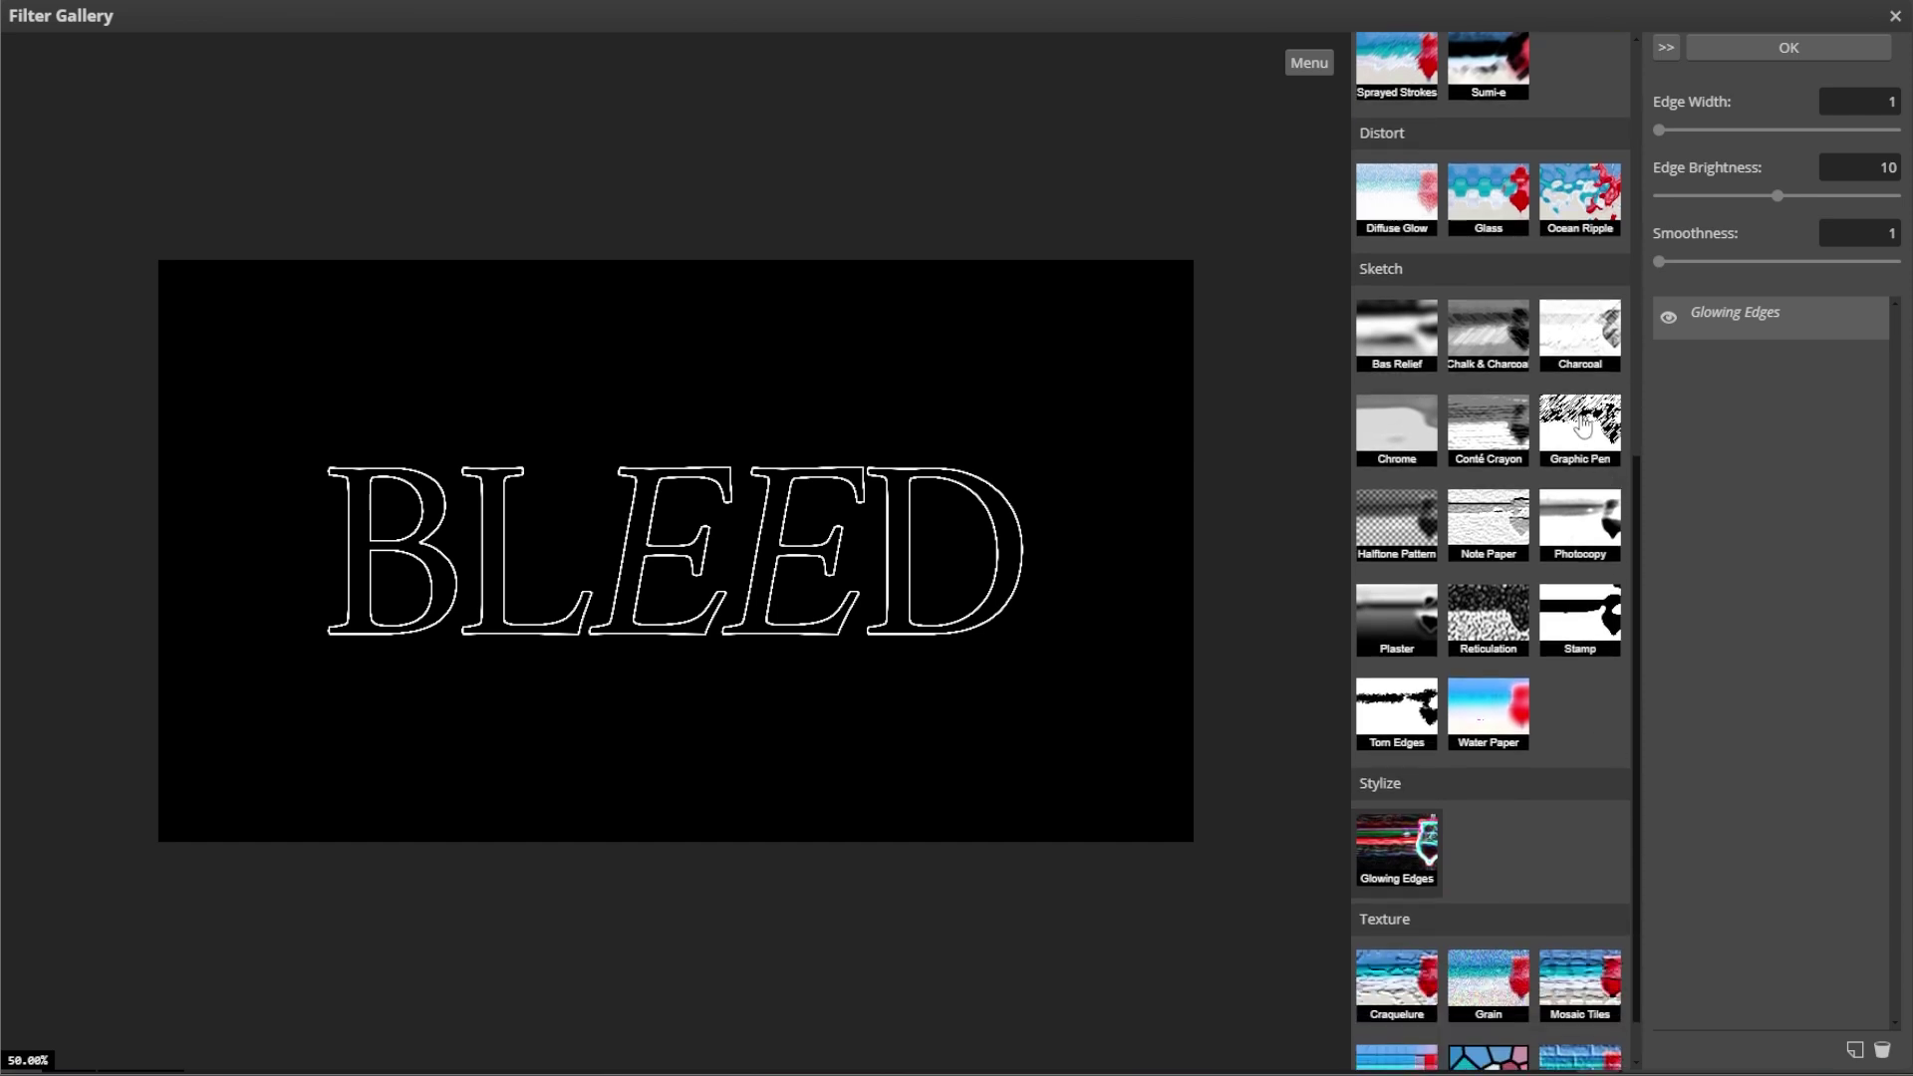
pyautogui.click(1584, 425)
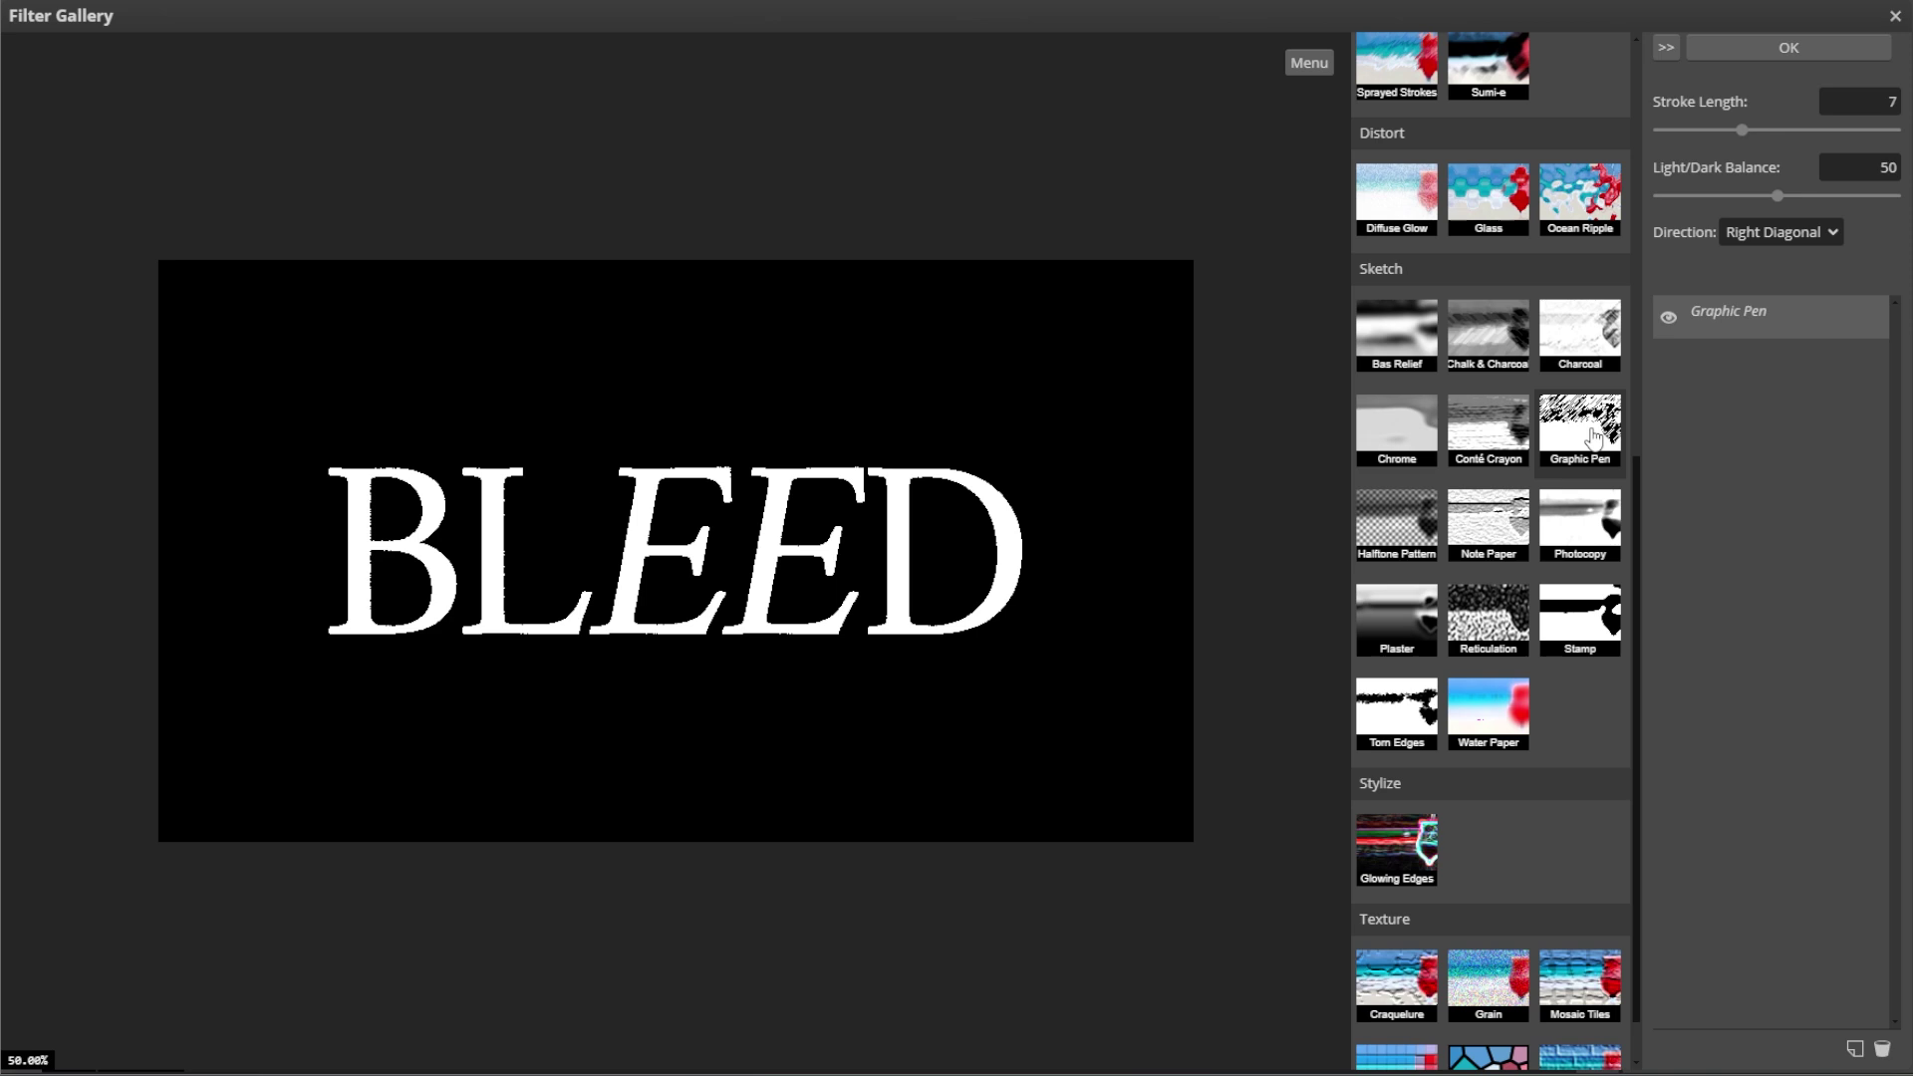
# Step: Try a Graphic Pen stroke length of 11 and light/dark balance of 54, toggling the effect to compare
pyautogui.click(1789, 132)
pyautogui.moveTo(1740, 197); pyautogui.dragTo(1786, 197)
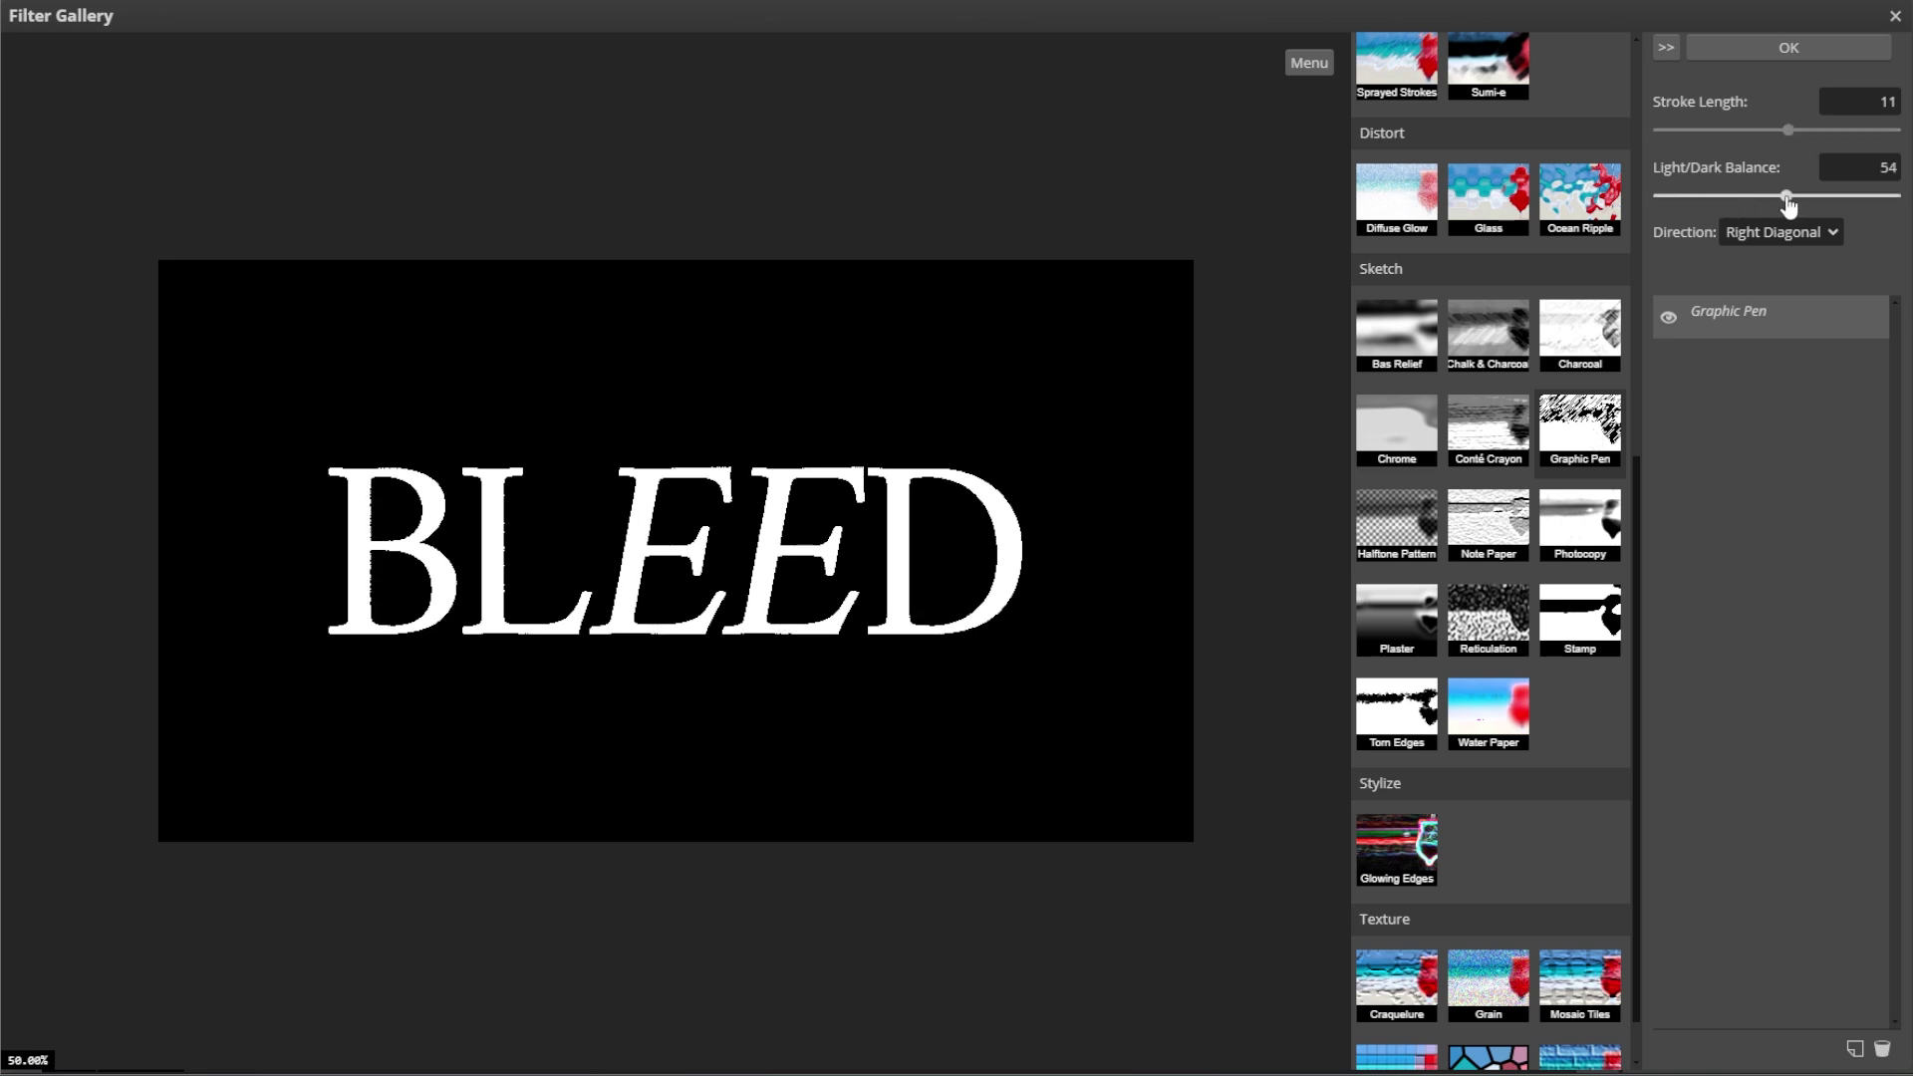
pyautogui.click(1787, 233)
pyautogui.click(1788, 260)
pyautogui.click(1669, 317)
pyautogui.click(1669, 317)
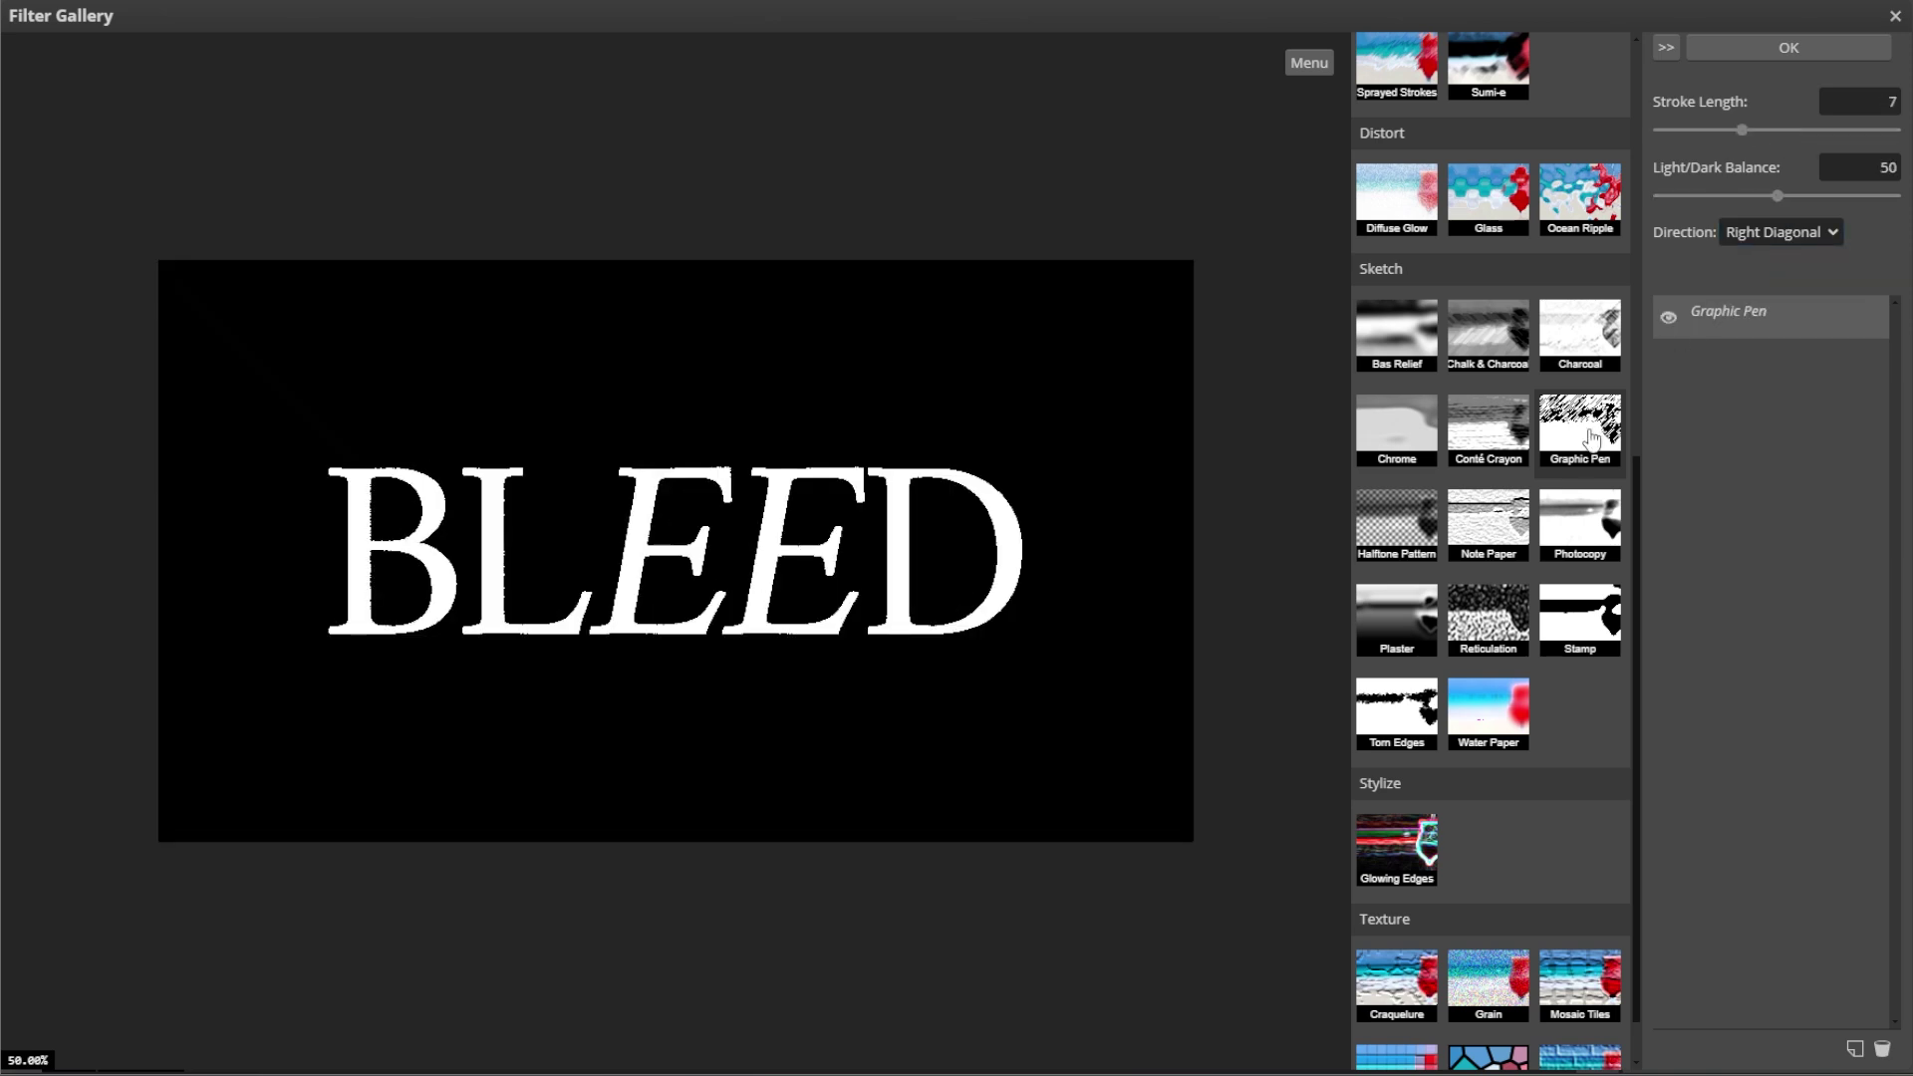
# Step: Apply the Graphic Pen effect with stroke length 7, light/dark balance 50 and Right Diagonal direction
pyautogui.click(1750, 52)
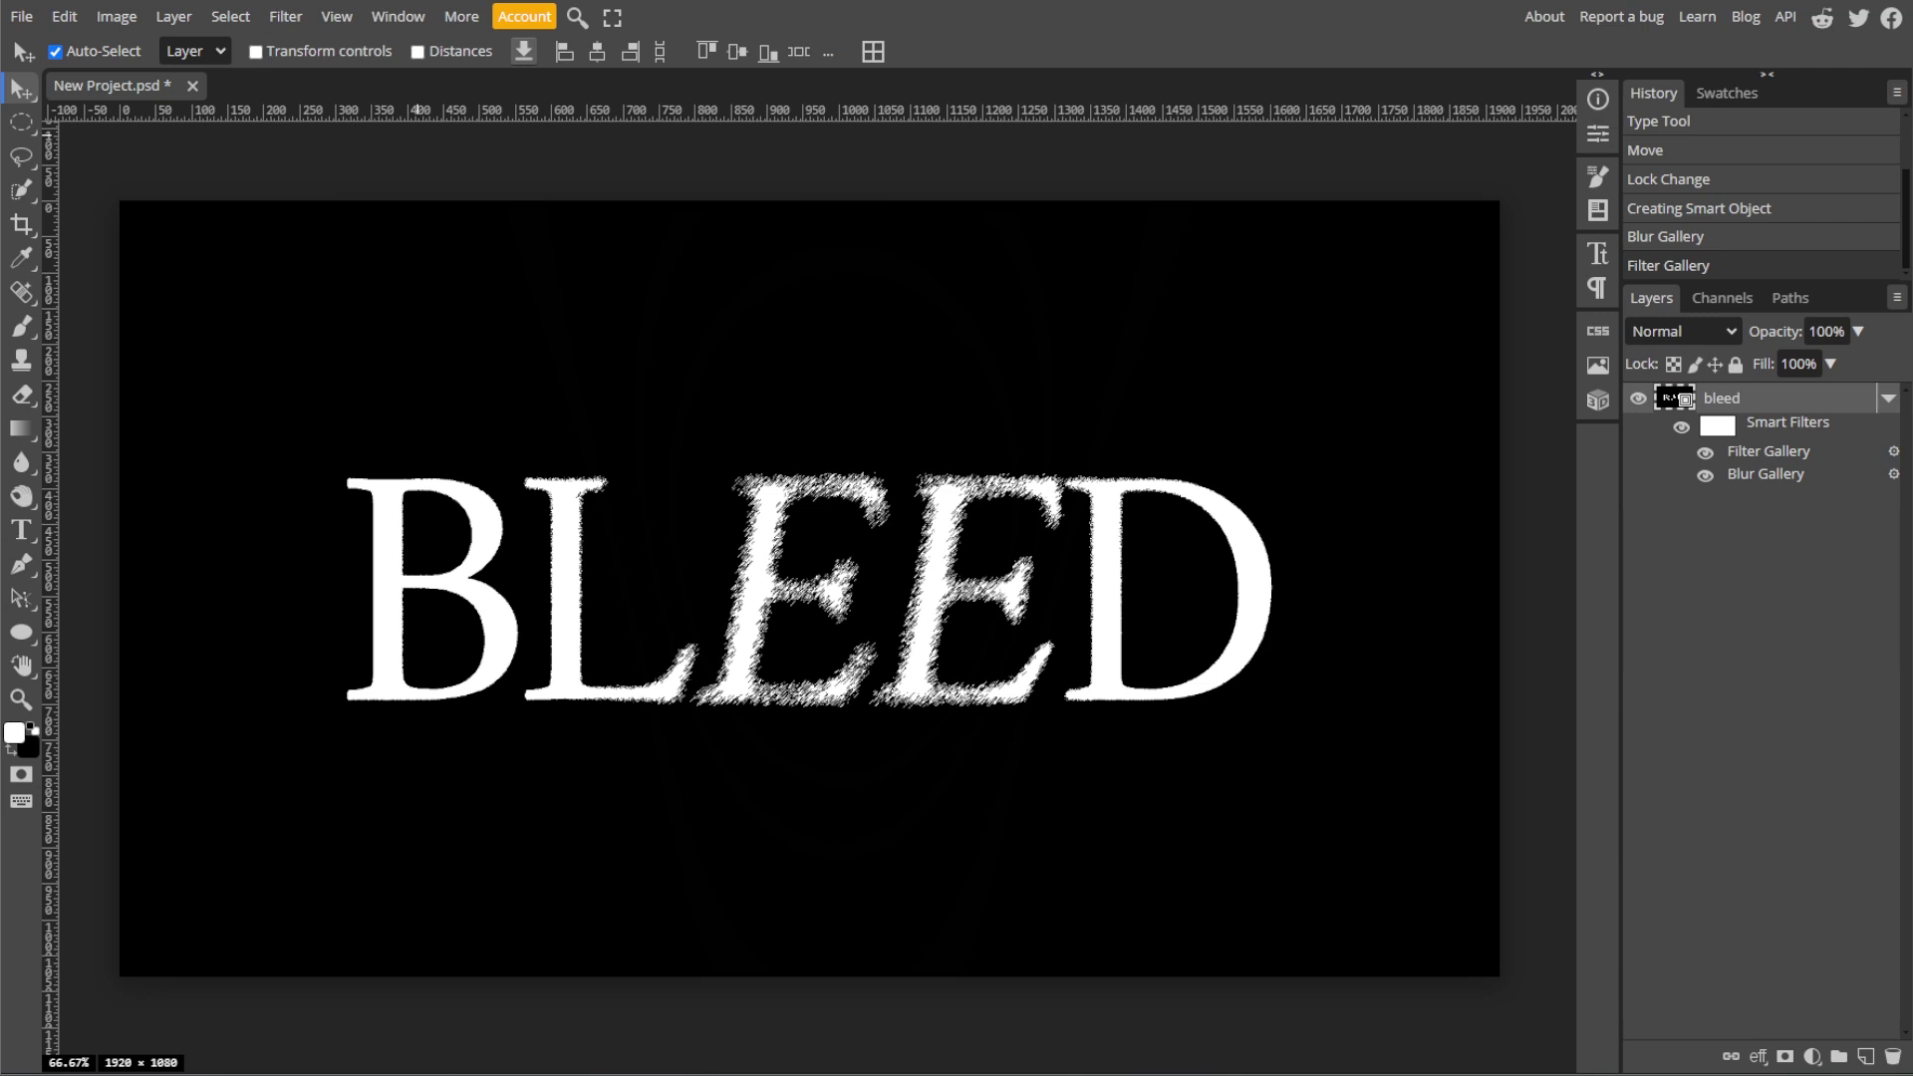
# Step: Apply a second Filter Gallery effect, Torn Edges, with image balance 25, smoothness 11 and contrast 21
pyautogui.click(286, 16)
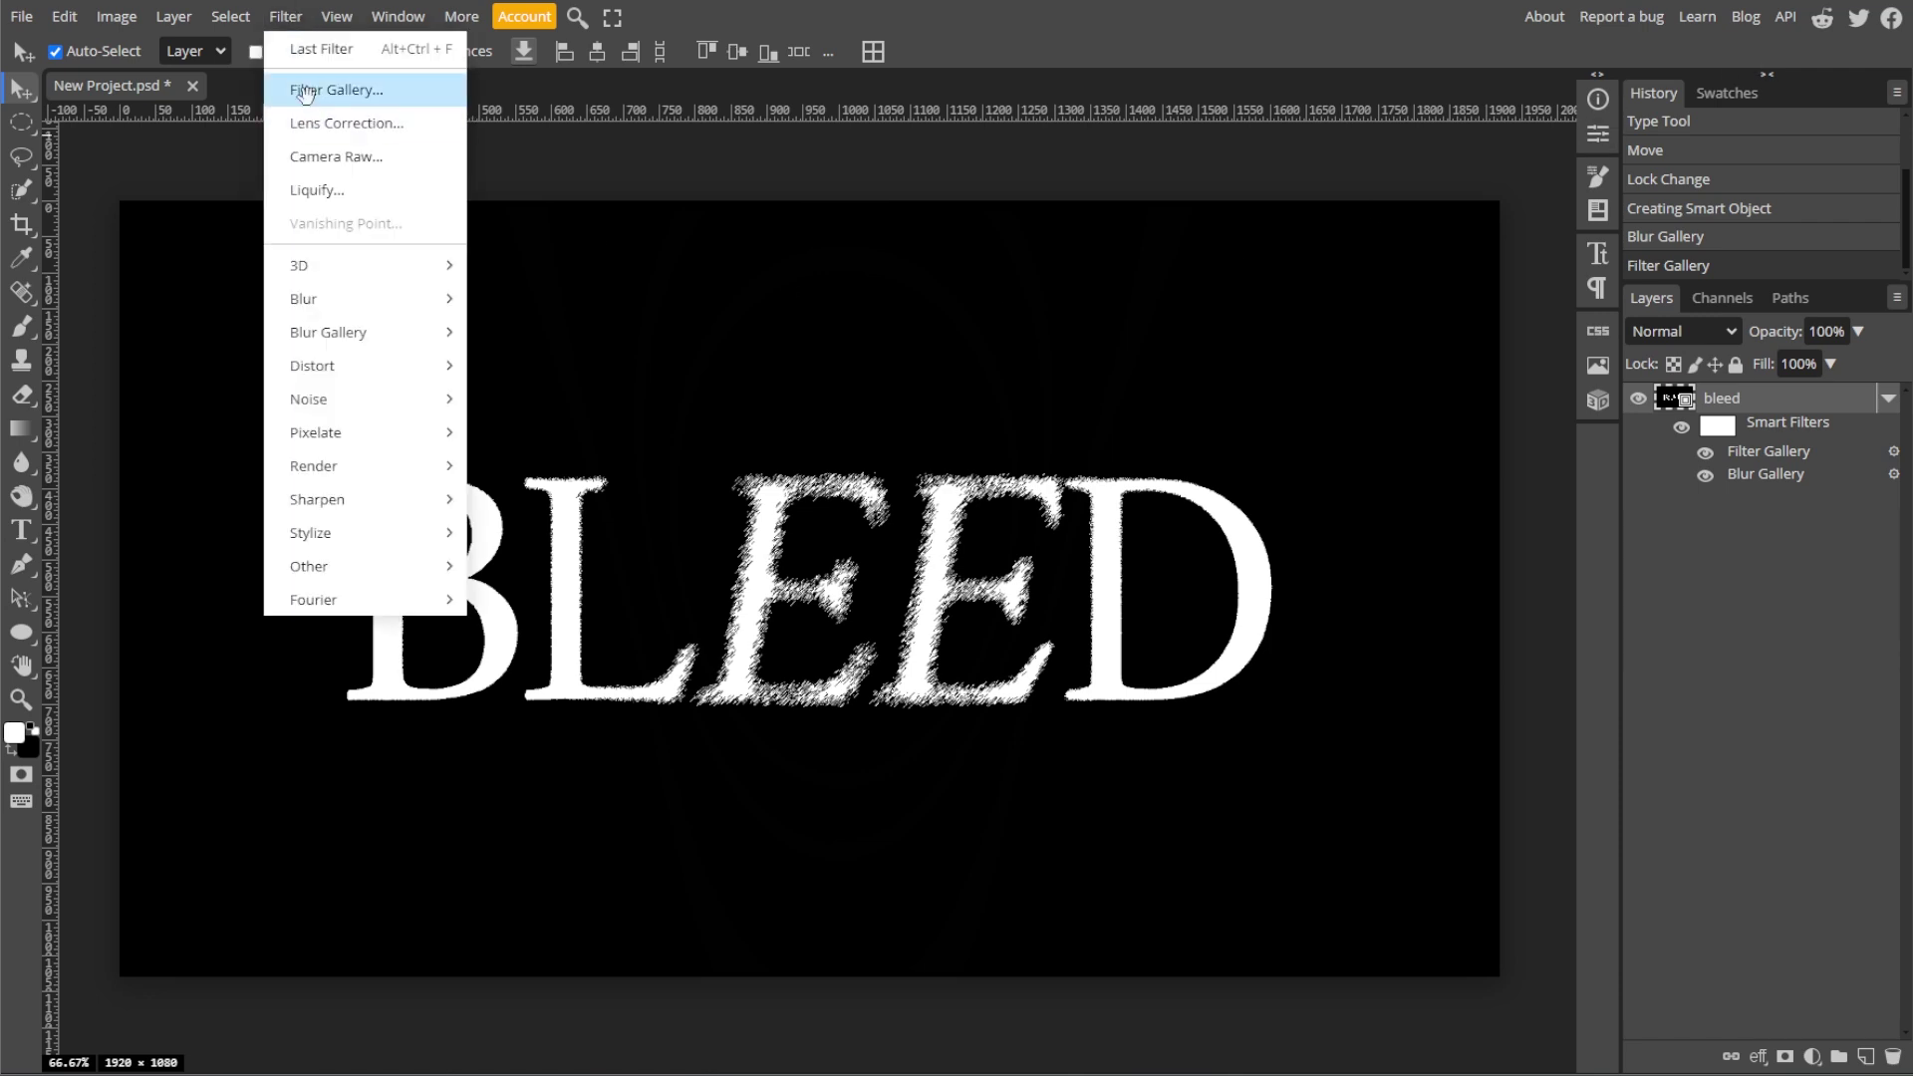
pyautogui.click(310, 92)
pyautogui.scroll(-6, 1626, 809)
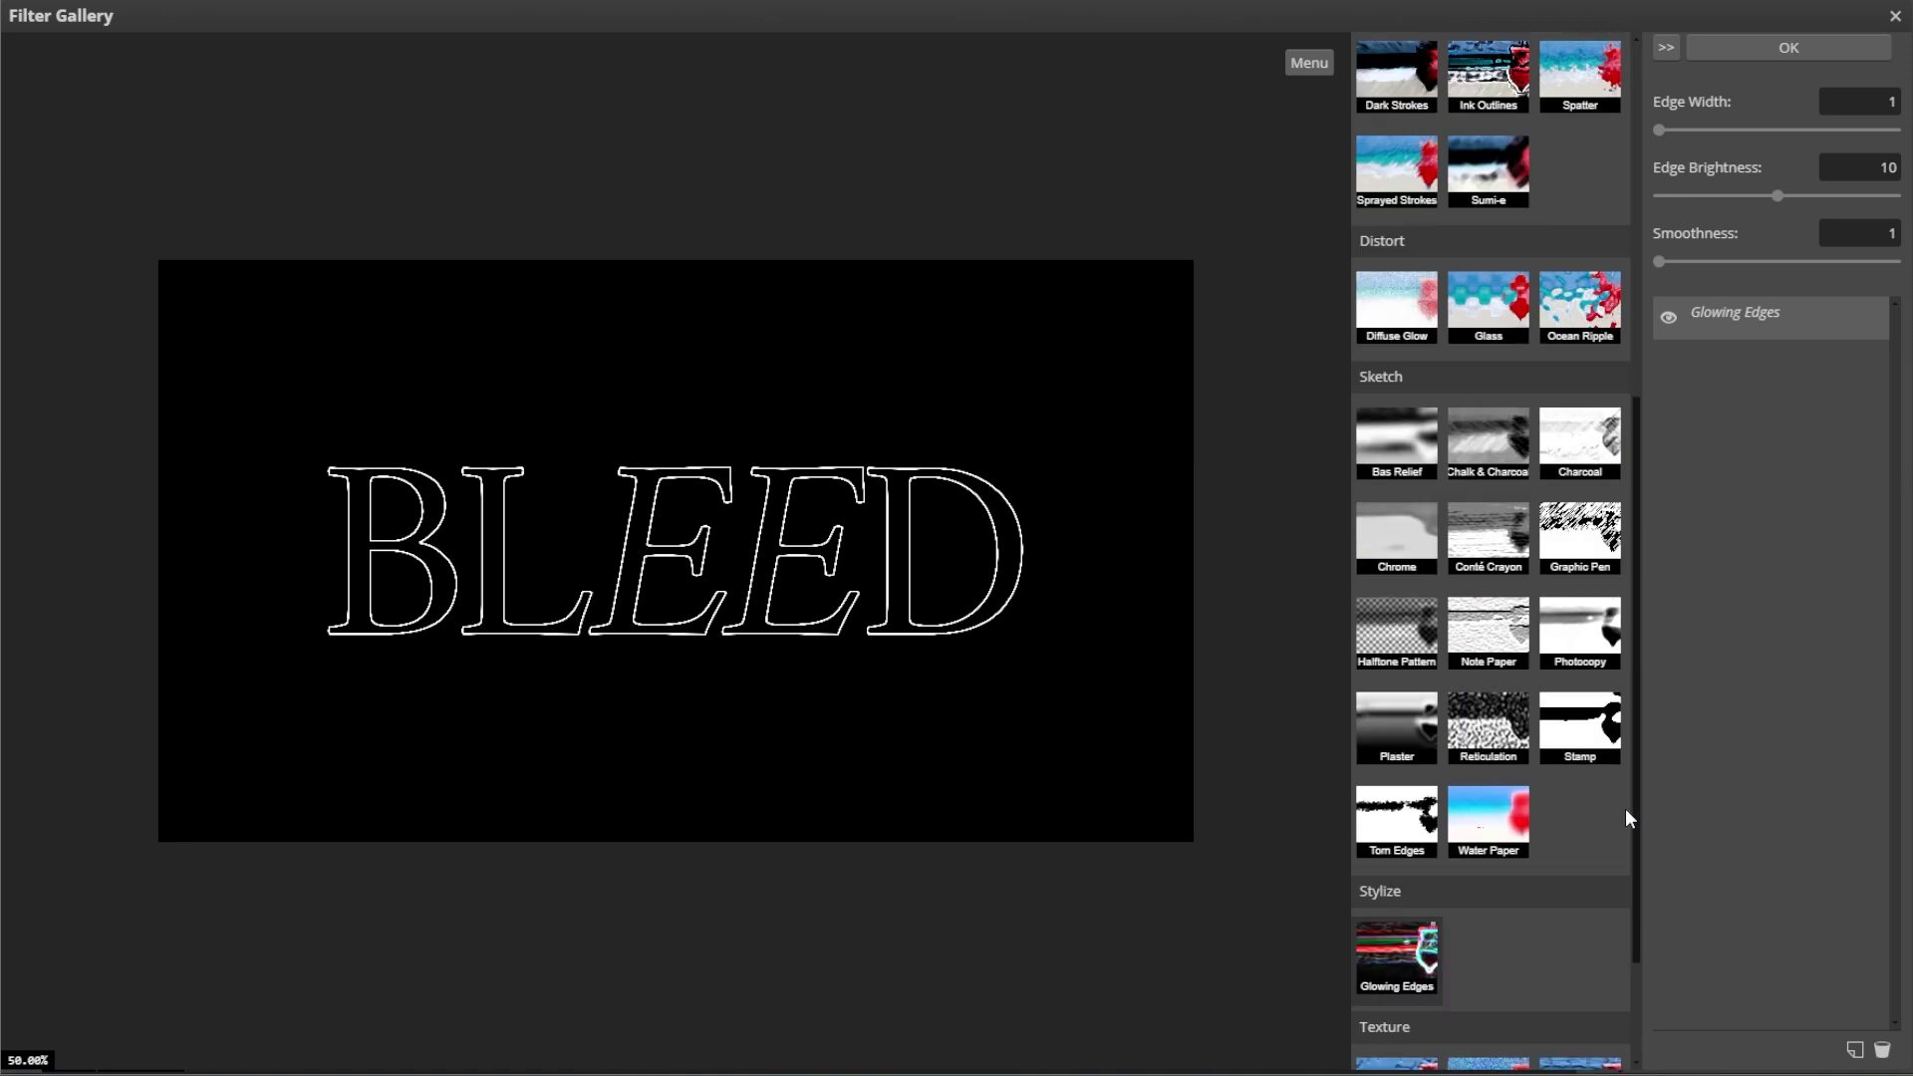
pyautogui.scroll(-2, 1626, 808)
pyautogui.click(1390, 659)
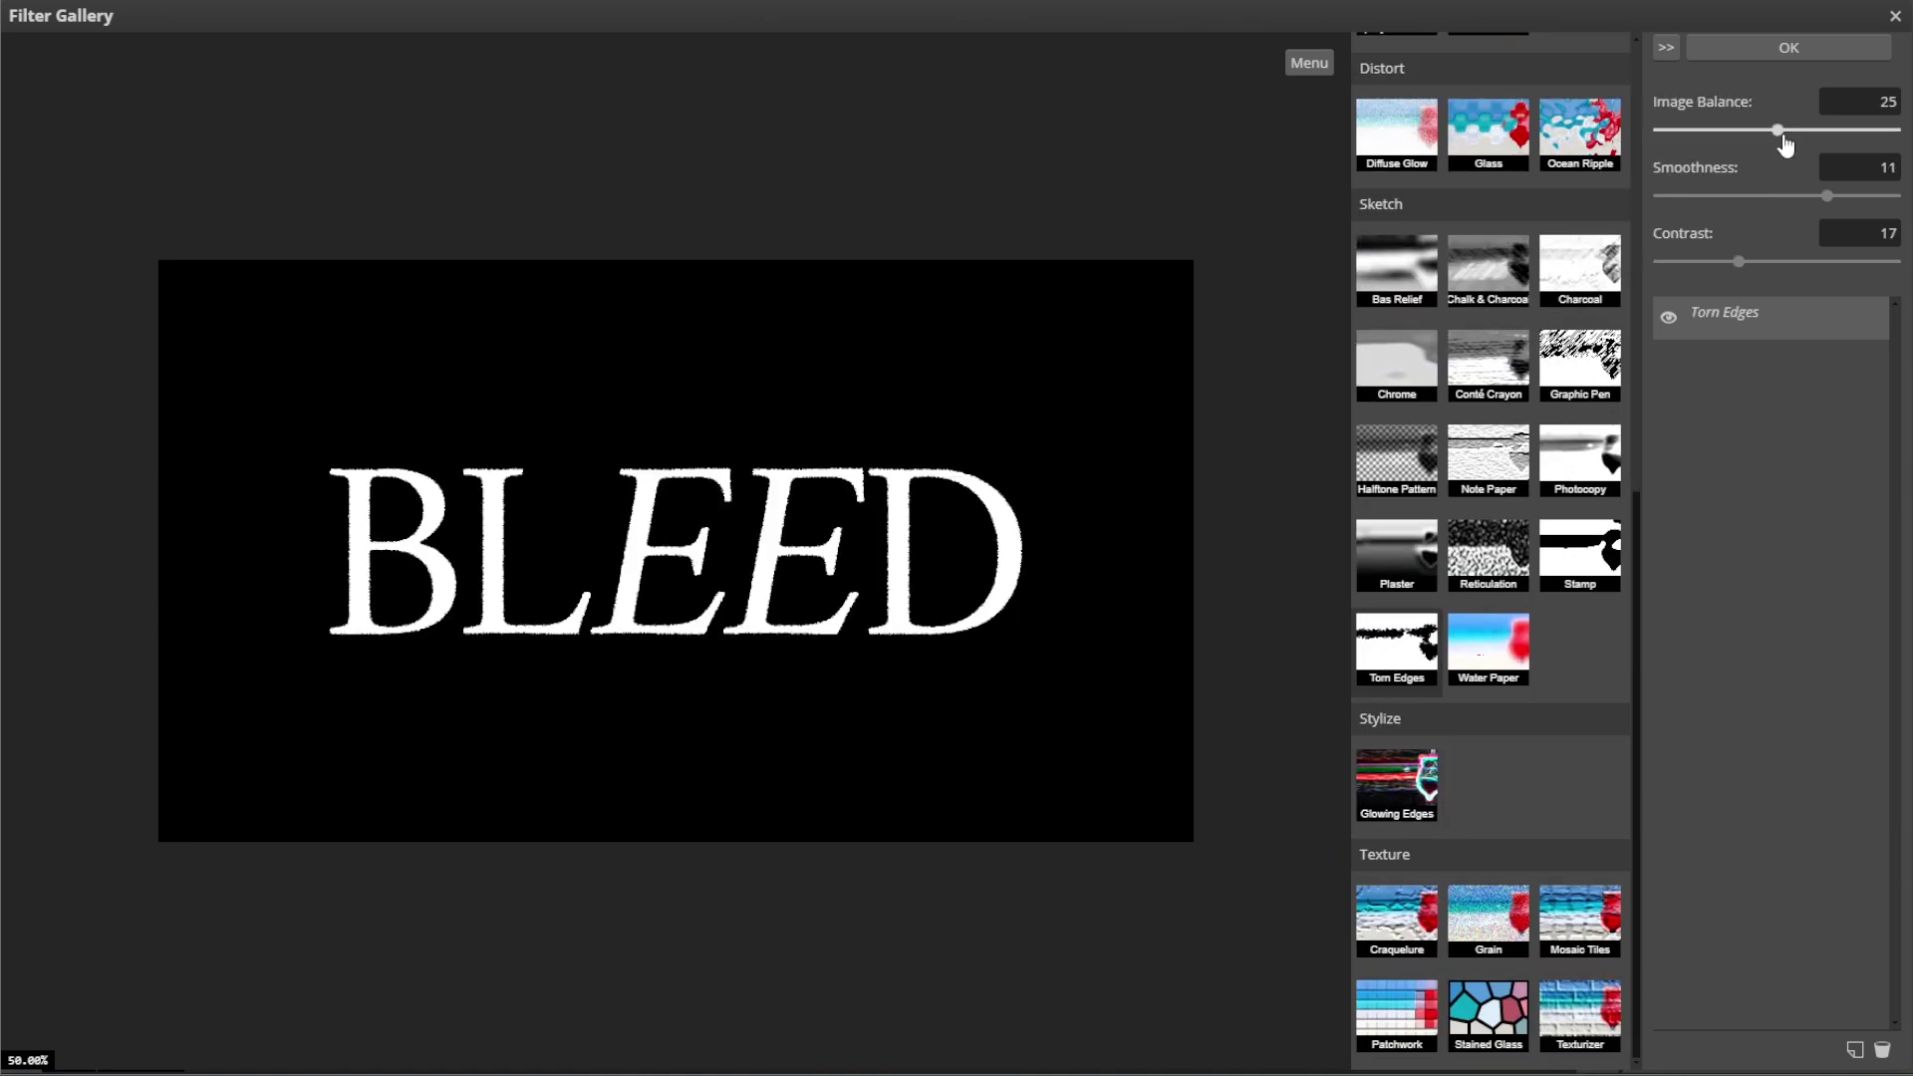
pyautogui.click(1759, 261)
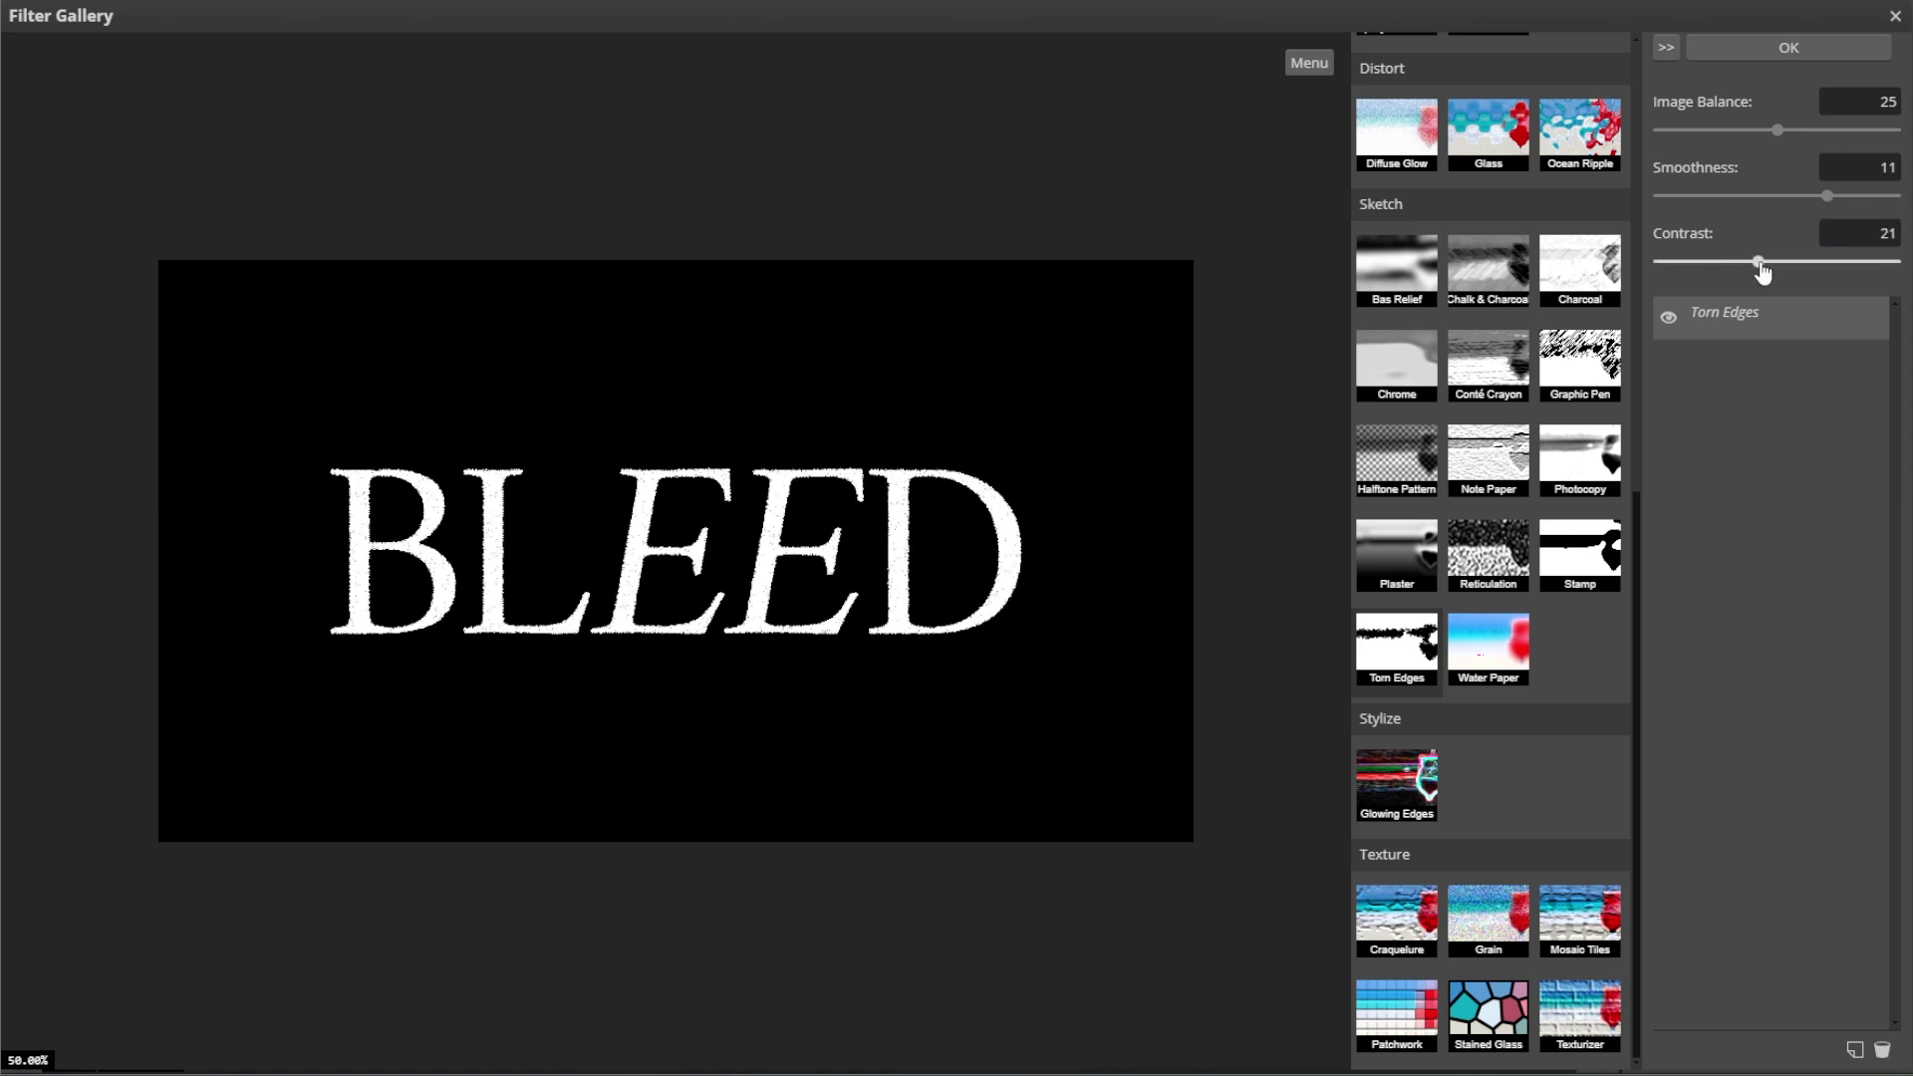
pyautogui.click(1785, 48)
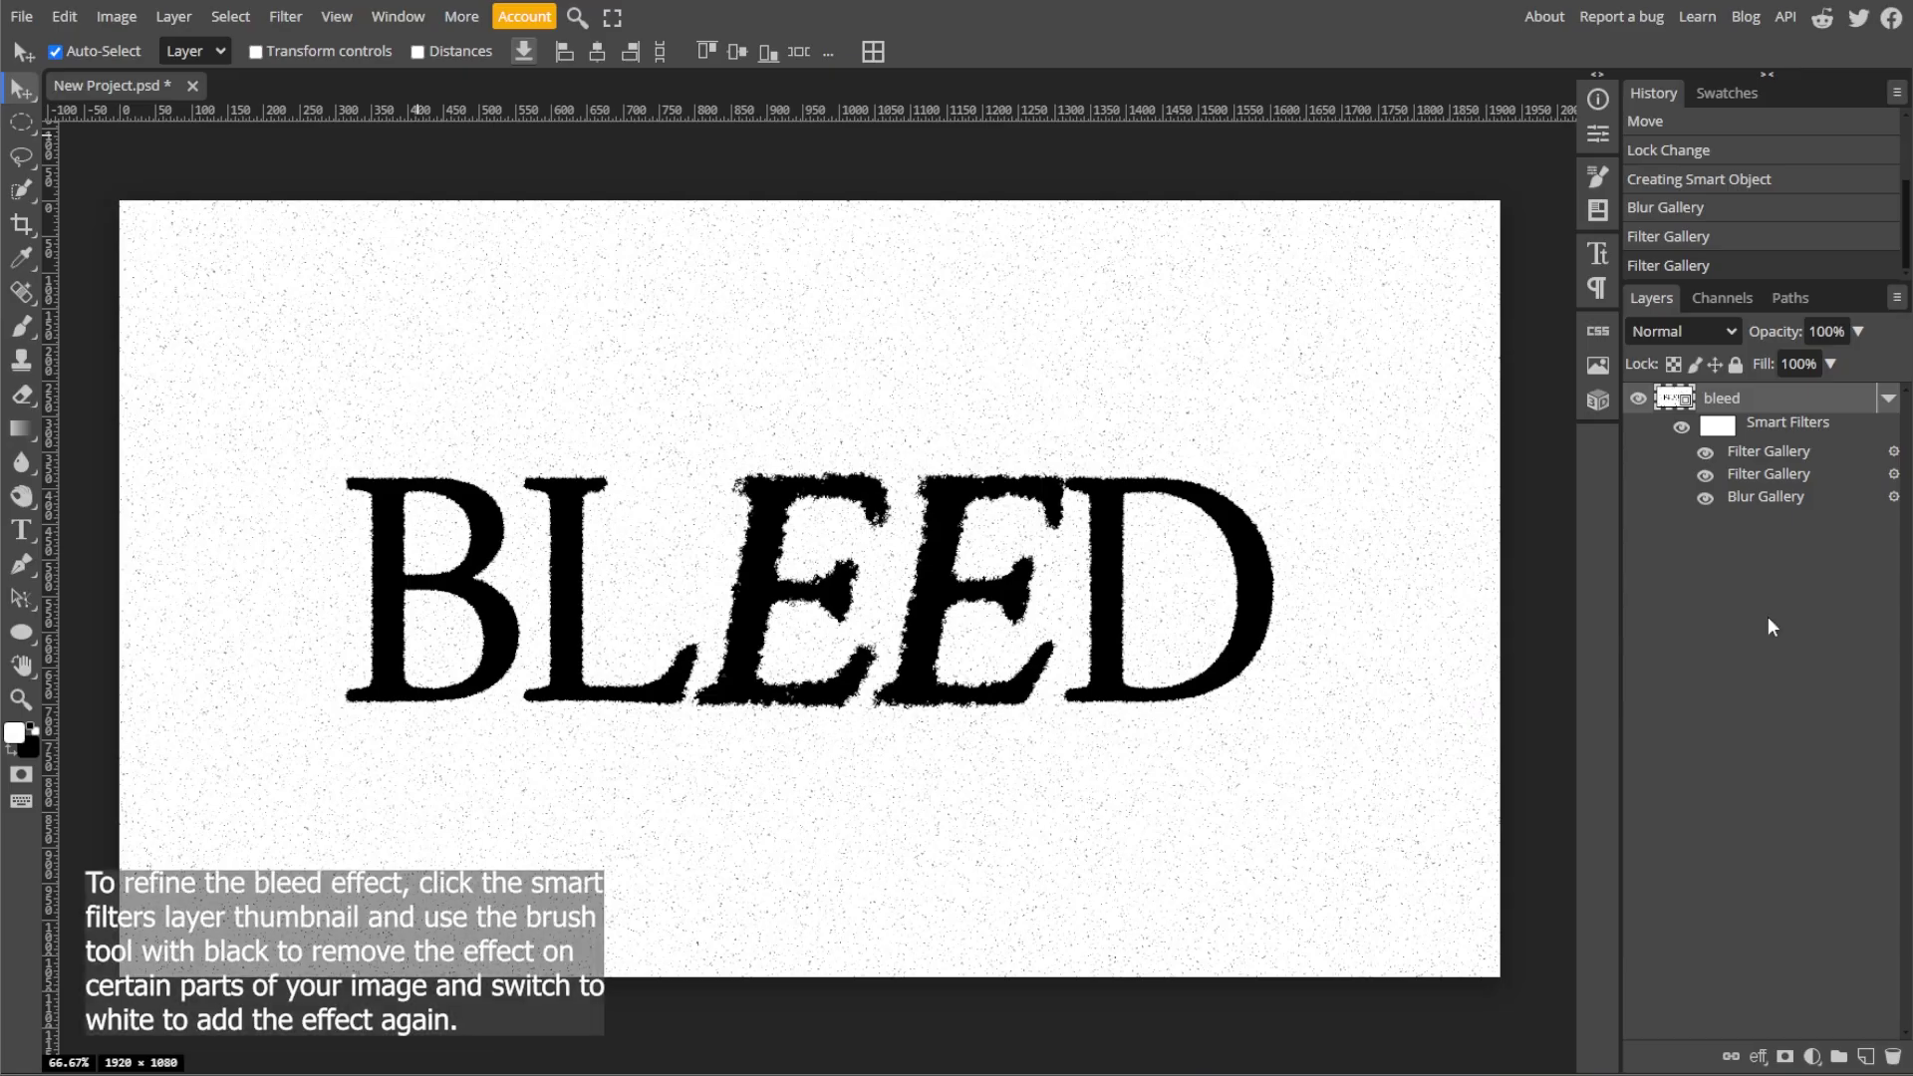
# Step: Paint black on the smart filters mask across the background around the text to remove the speckles
pyautogui.click(1721, 428)
pyautogui.click(22, 327)
pyautogui.click(29, 748)
pyautogui.click(1531, 176)
pyautogui.click(11, 750)
pyautogui.moveTo(414, 200)
pyautogui.mouseDown()
pyautogui.moveTo(196, 807)
pyautogui.moveTo(1461, 794)
pyautogui.moveTo(658, 372)
pyautogui.moveTo(478, 811)
pyautogui.moveTo(753, 367)
pyautogui.moveTo(1355, 478)
pyautogui.mouseUp()
# Step: Shrink the brush and paint black on the smart filters mask over the B, L and D to reduce the effect
pyautogui.press('[')
pyautogui.press('[')
pyautogui.press('[')
pyautogui.press('[')
pyautogui.press('[')
pyautogui.moveTo(440, 635)
pyautogui.mouseDown()
pyautogui.moveTo(622, 644)
pyautogui.moveTo(855, 562)
pyautogui.moveTo(1167, 623)
pyautogui.mouseUp()
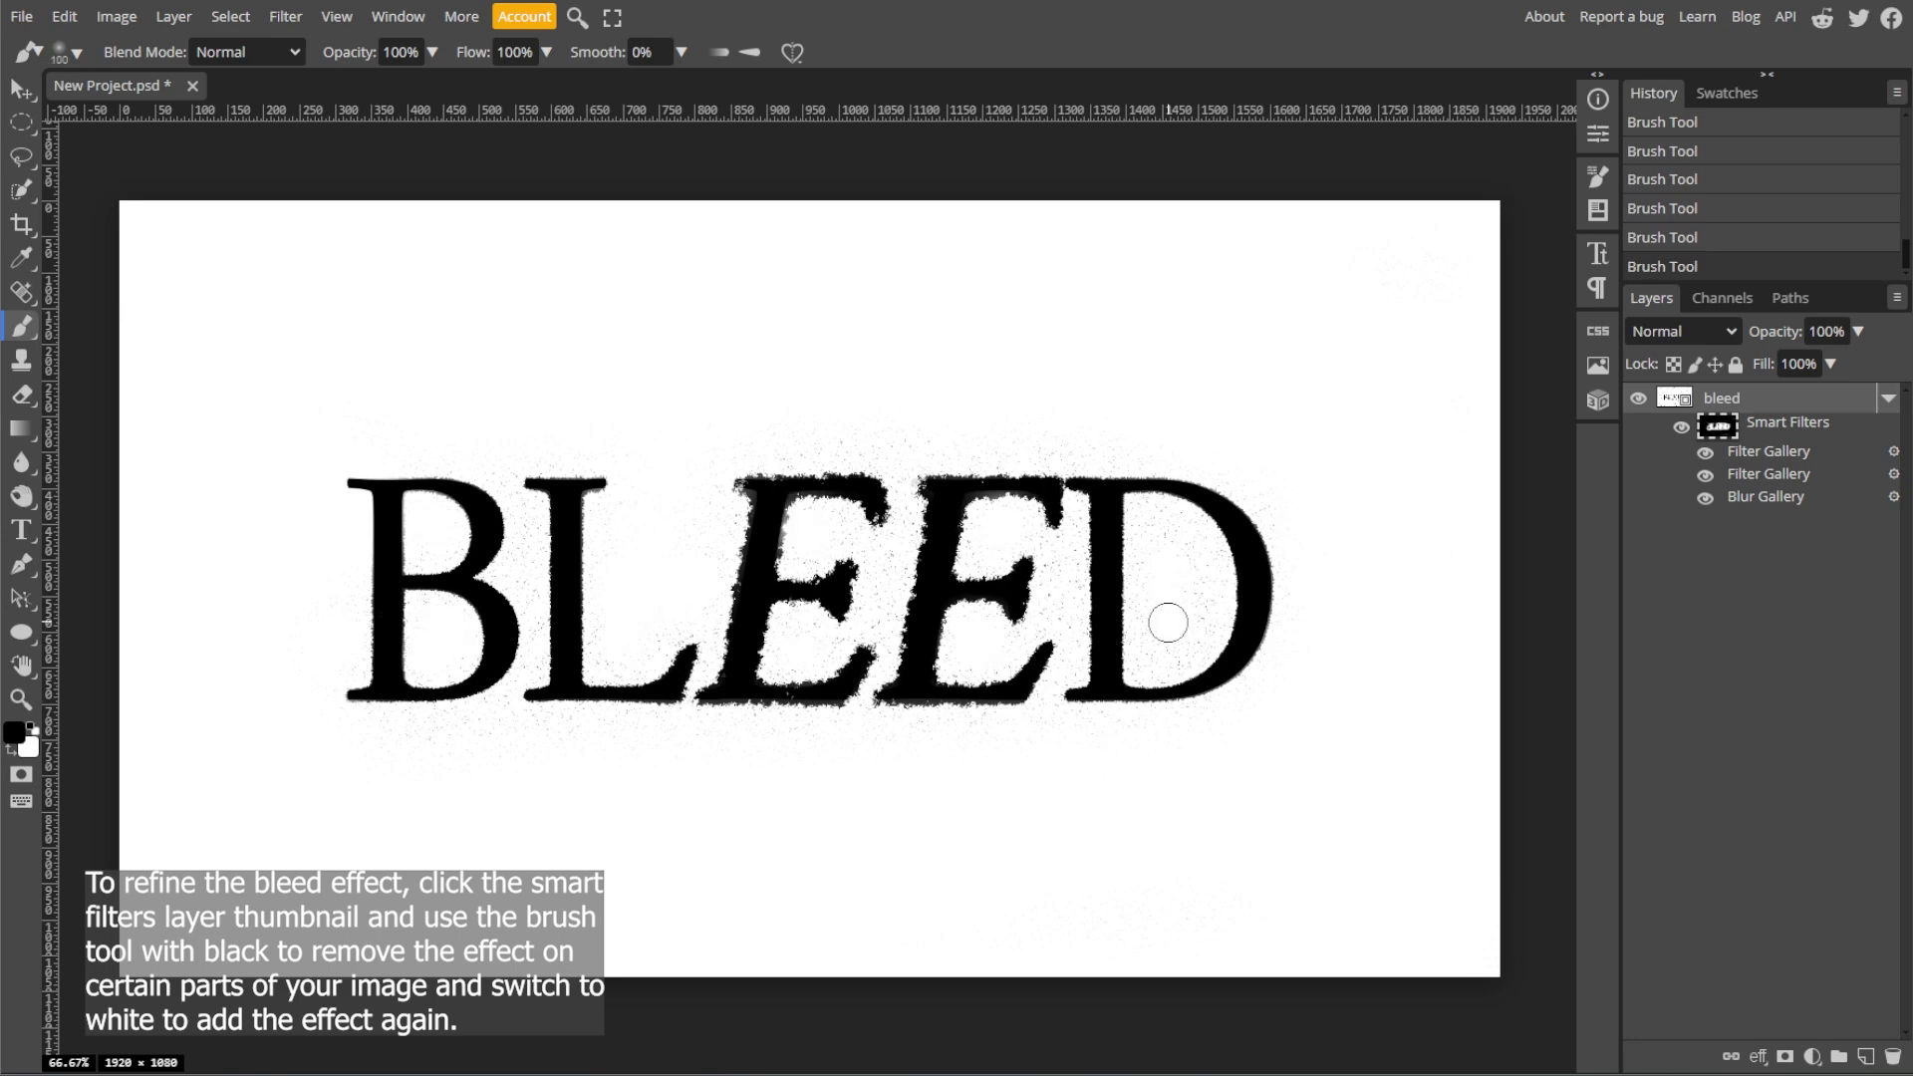
# Step: Edit the Filter Gallery smart filters on the bleed layer, setting the Torn Edges smoothness to 5
pyautogui.doubleClick(1756, 479)
pyautogui.click(1730, 56)
pyautogui.doubleClick(1750, 449)
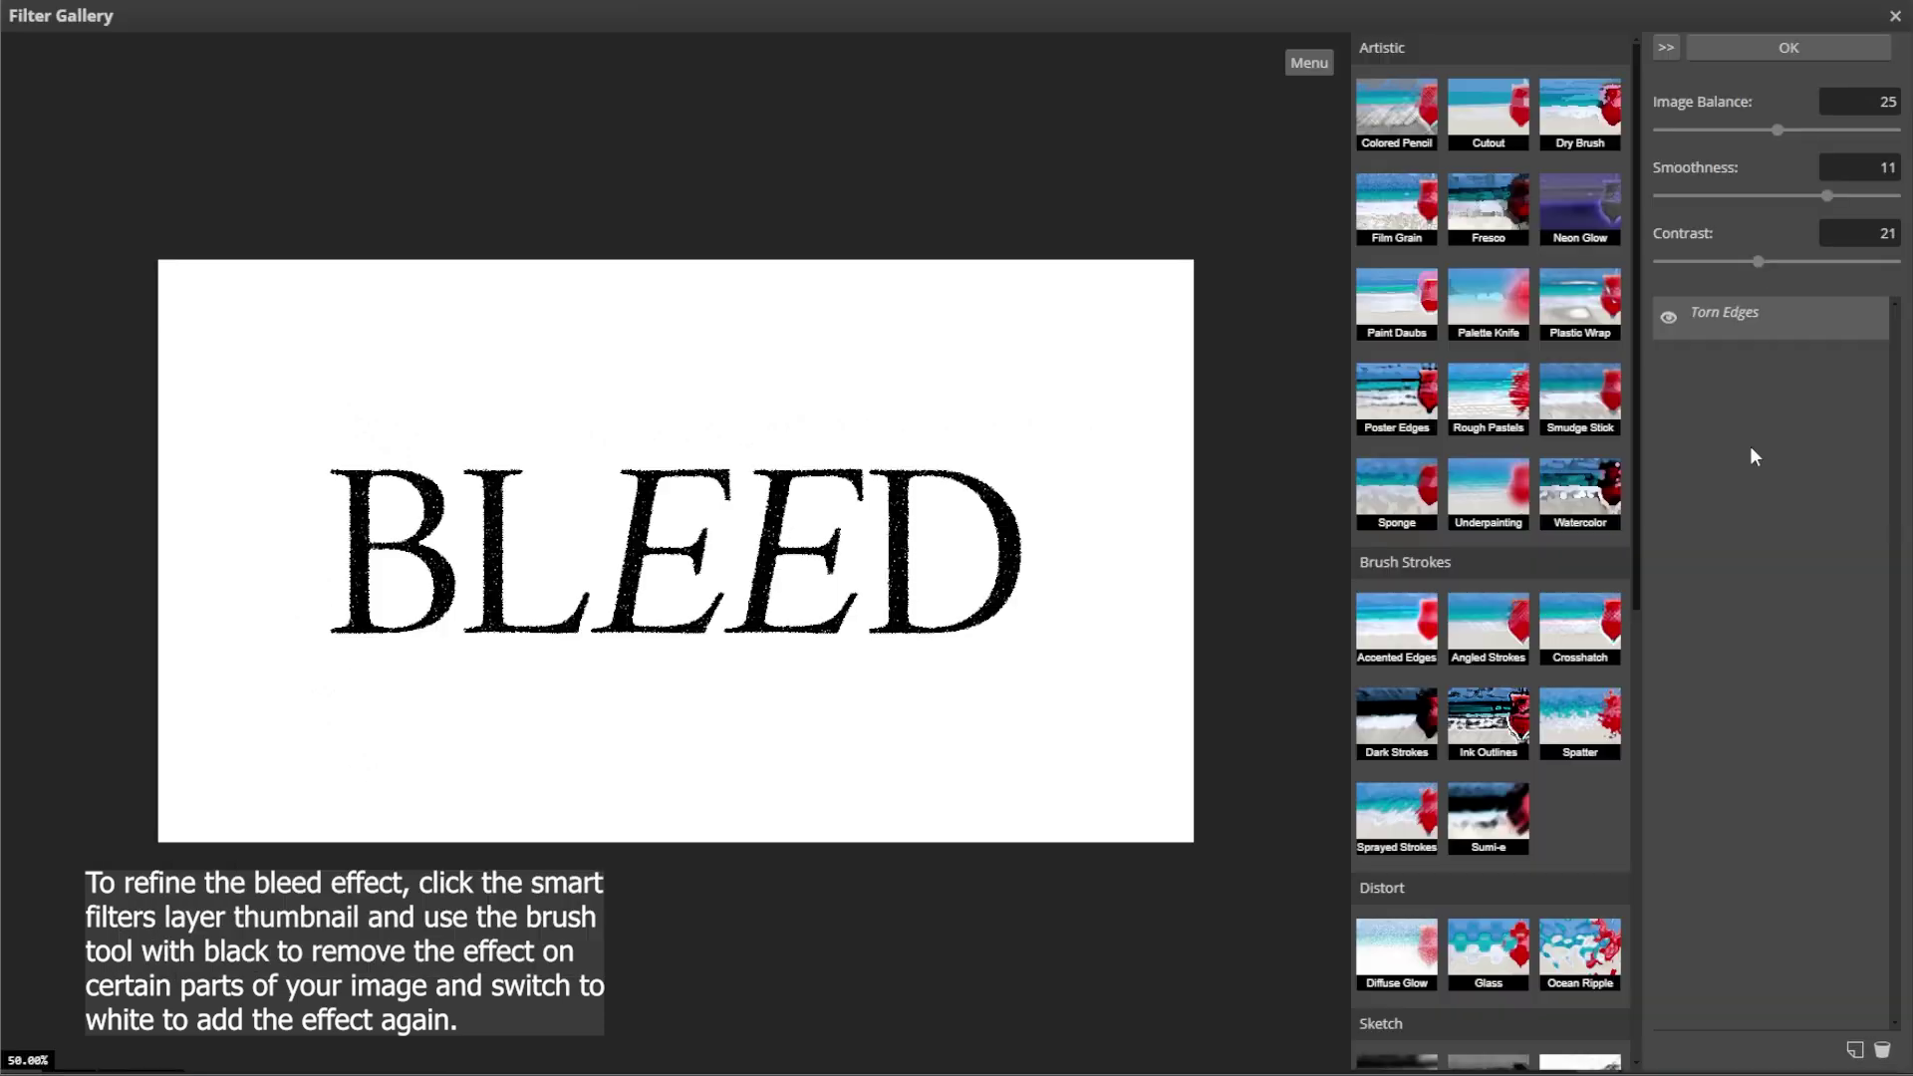
pyautogui.moveTo(1828, 196); pyautogui.dragTo(1727, 196)
pyautogui.click(1748, 52)
pyautogui.doubleClick(1749, 451)
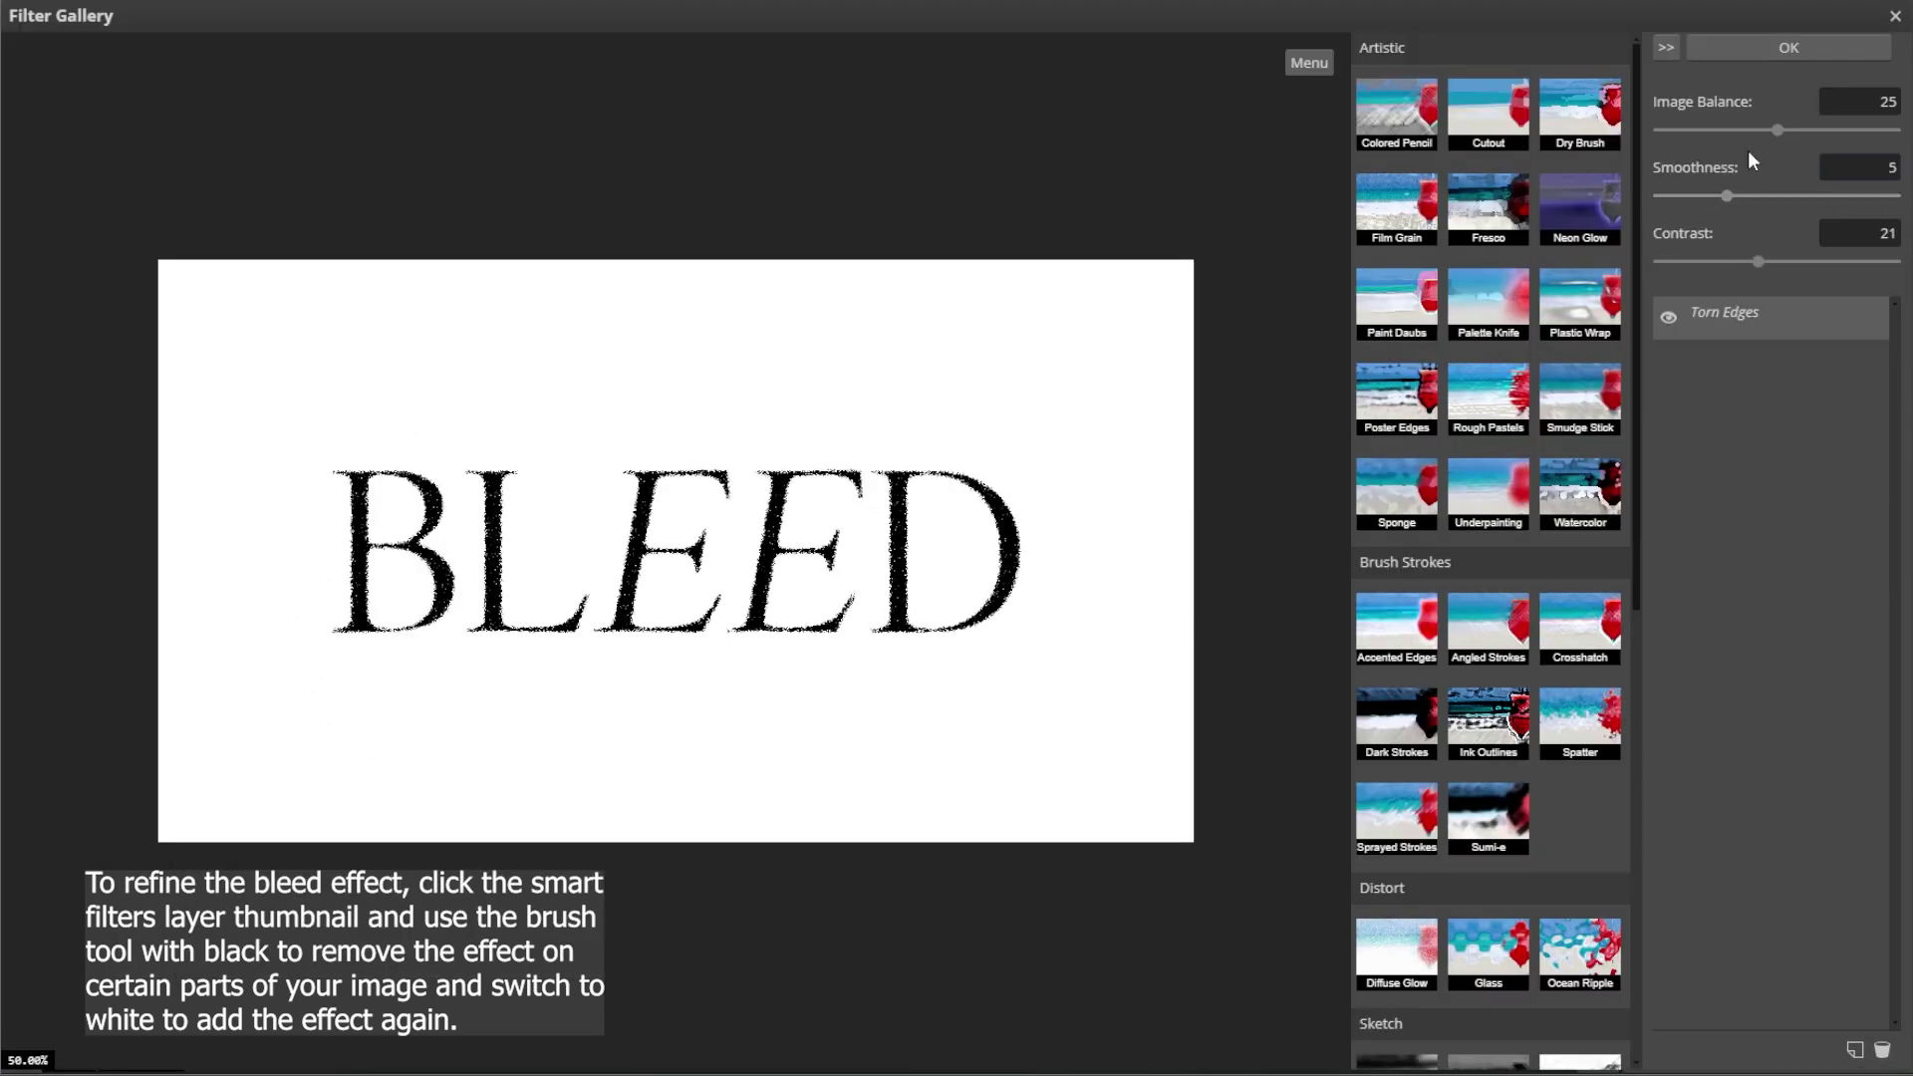
pyautogui.click(1785, 52)
# Step: Reduce the Graphic Pen filter's stroke length to 2 and readjust its light/dark balance with Right Diagonal direction
pyautogui.doubleClick(1751, 480)
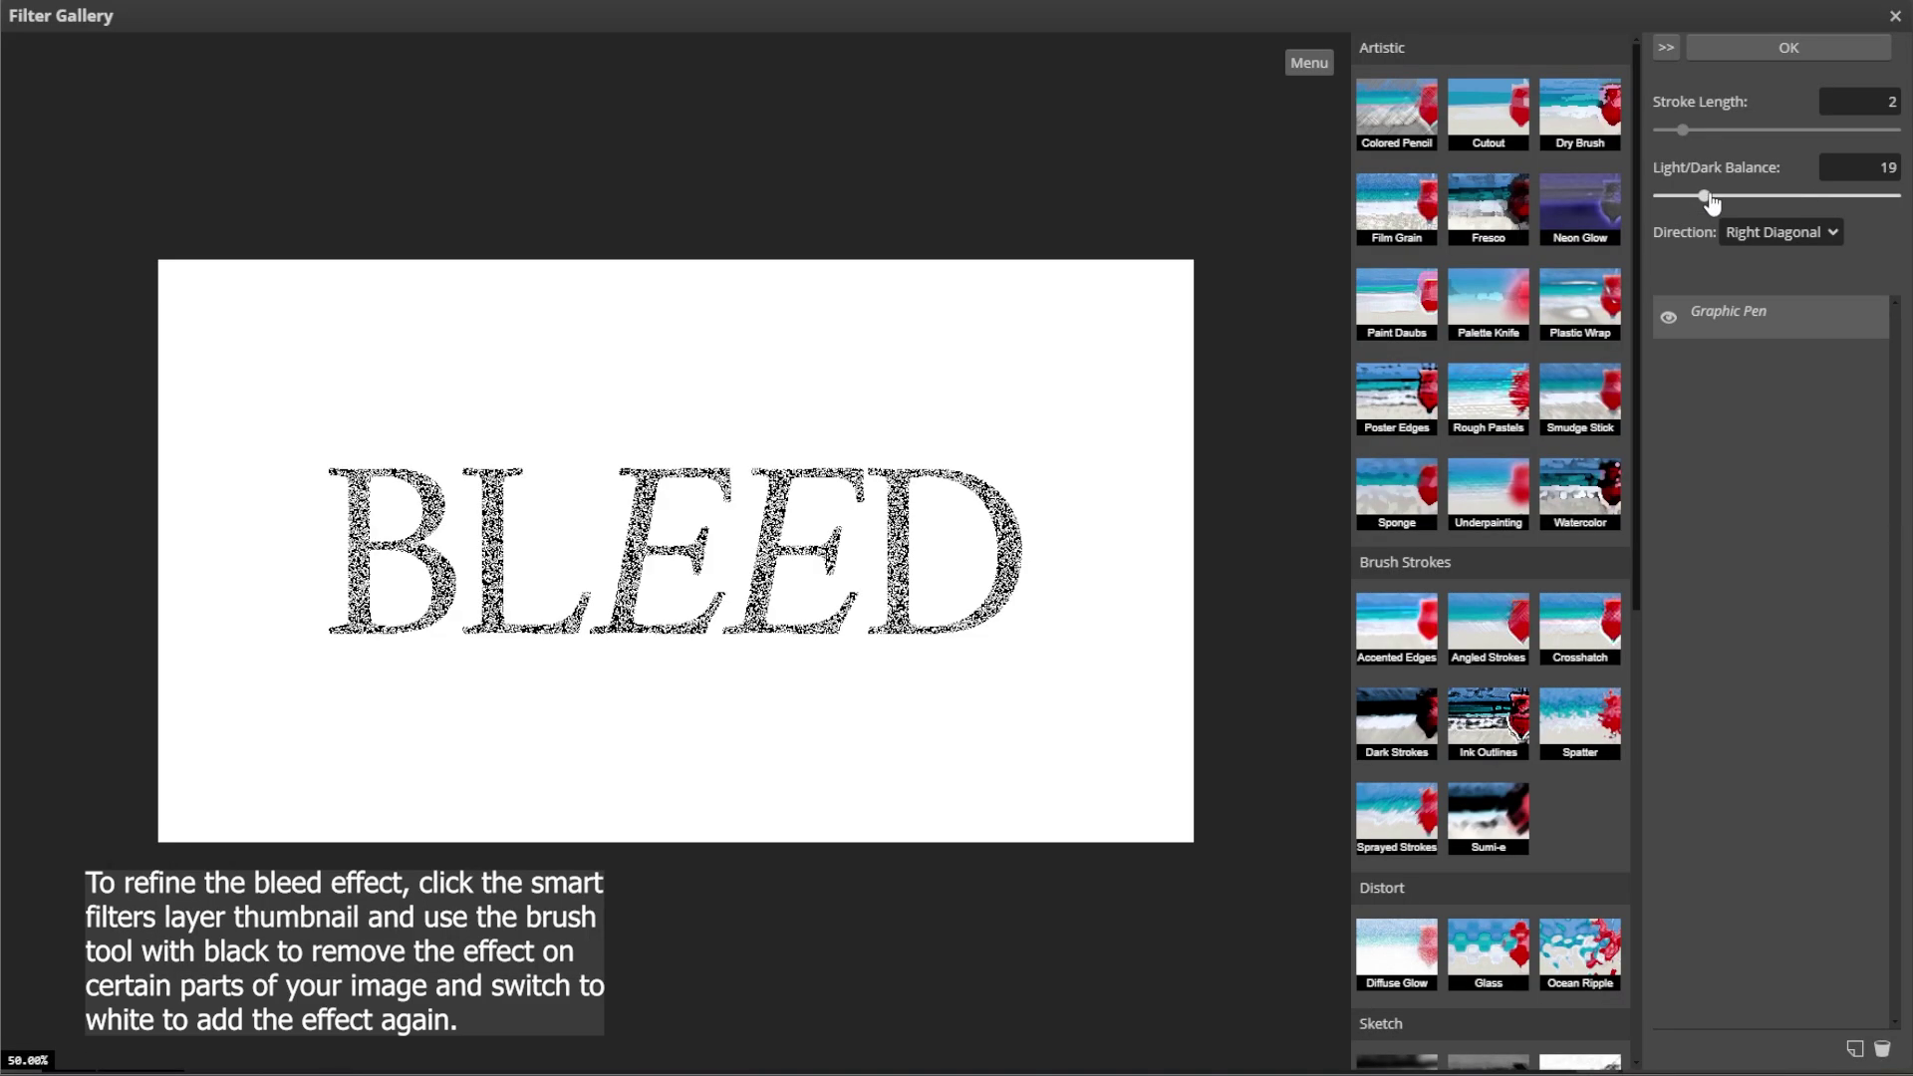
pyautogui.moveTo(1711, 202); pyautogui.dragTo(1737, 203)
pyautogui.click(1742, 56)
# Step: On the smart filters mask, paint black over the B to remove the effect and white over the first E's top to restore it
pyautogui.click(1717, 426)
pyautogui.moveTo(328, 539)
pyautogui.mouseDown()
pyautogui.moveTo(453, 575)
pyautogui.moveTo(493, 628)
pyautogui.moveTo(485, 729)
pyautogui.mouseUp()
pyautogui.click(11, 749)
pyautogui.moveTo(732, 494); pyautogui.dragTo(745, 480)
pyautogui.click(739, 485)
# Step: Switch back to black and paint the smart filters mask over the L, the D and the area beneath the letters
pyautogui.click(11, 749)
pyautogui.moveTo(530, 481)
pyautogui.mouseDown()
pyautogui.moveTo(577, 498)
pyautogui.moveTo(534, 697)
pyautogui.moveTo(584, 711)
pyautogui.mouseUp()
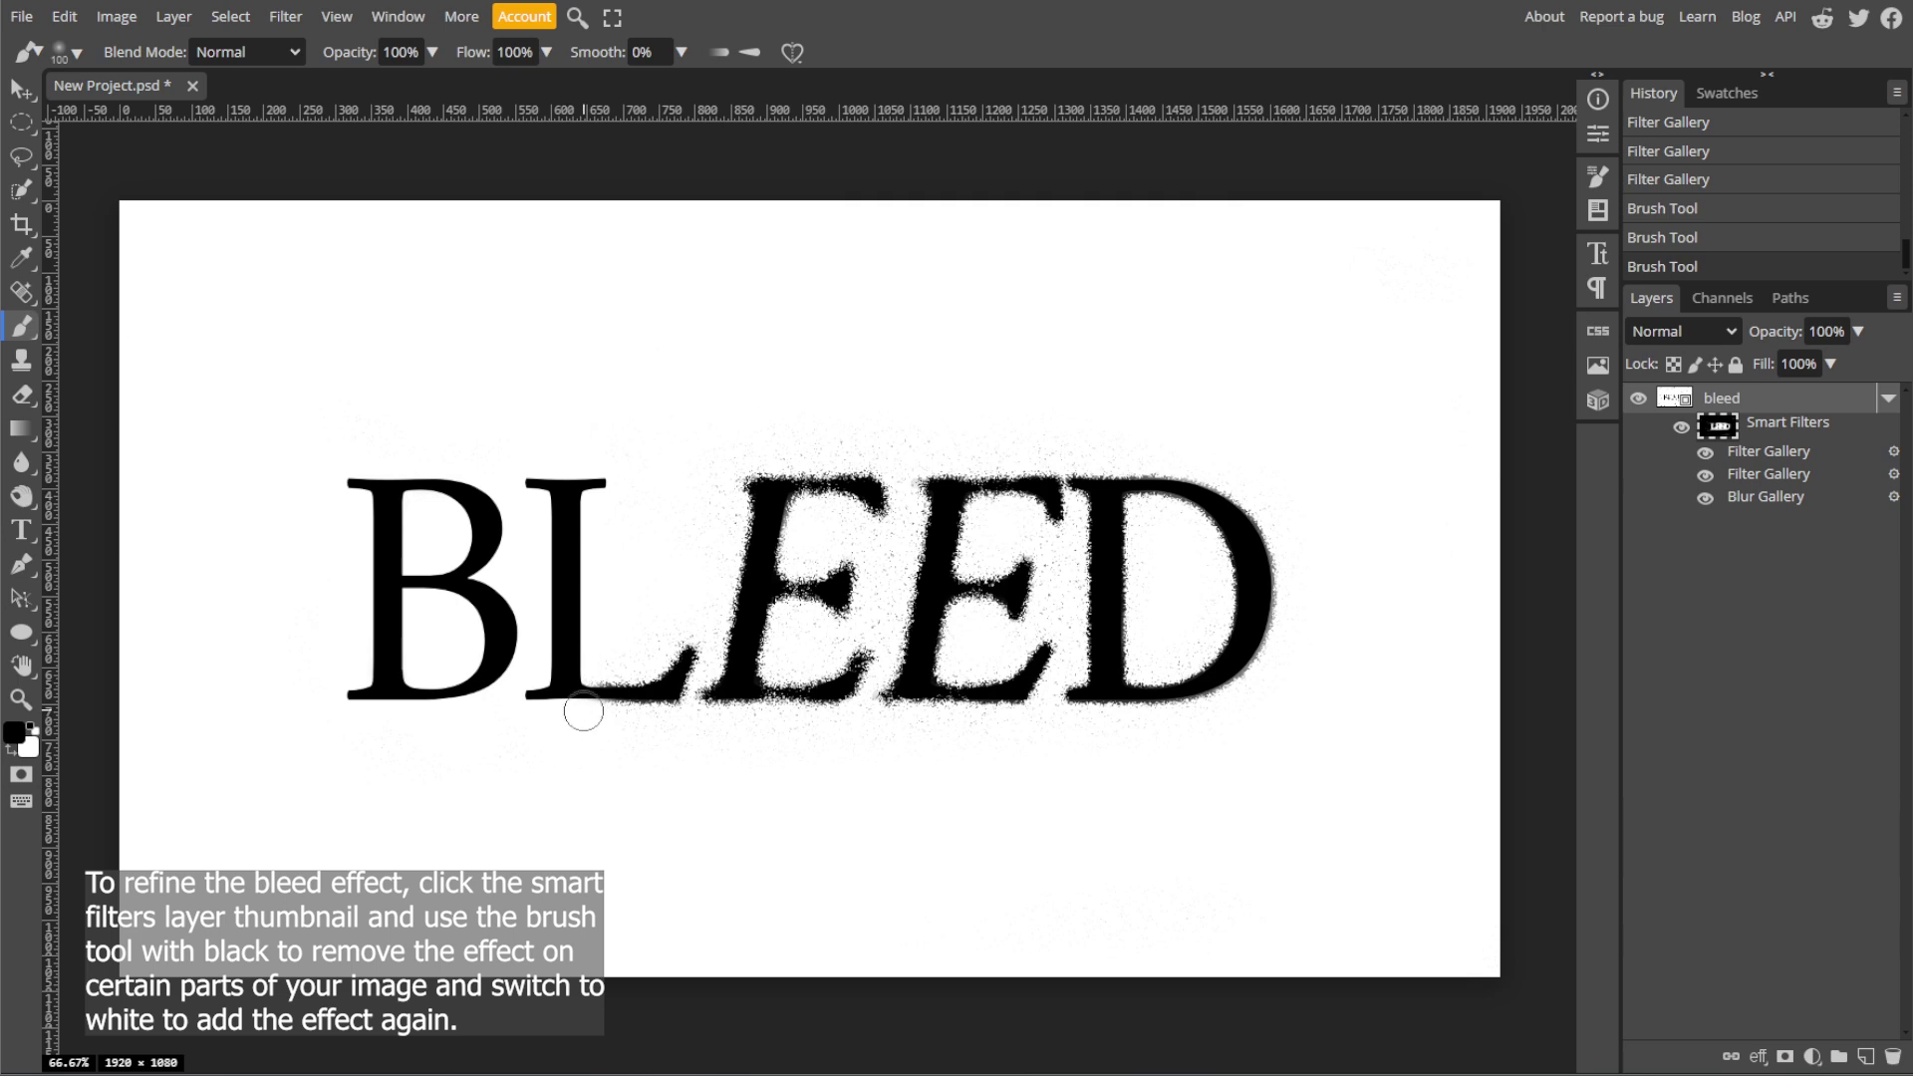
pyautogui.moveTo(1186, 709)
pyautogui.mouseDown()
pyautogui.moveTo(1257, 480)
pyautogui.moveTo(1185, 653)
pyautogui.mouseUp()
pyautogui.moveTo(1200, 712); pyautogui.dragTo(718, 771)
# Step: Apply an Add Noise filter to the bleed layer with an amount of 44%, Gaussian distribution and Monochromatic enabled
pyautogui.click(1733, 403)
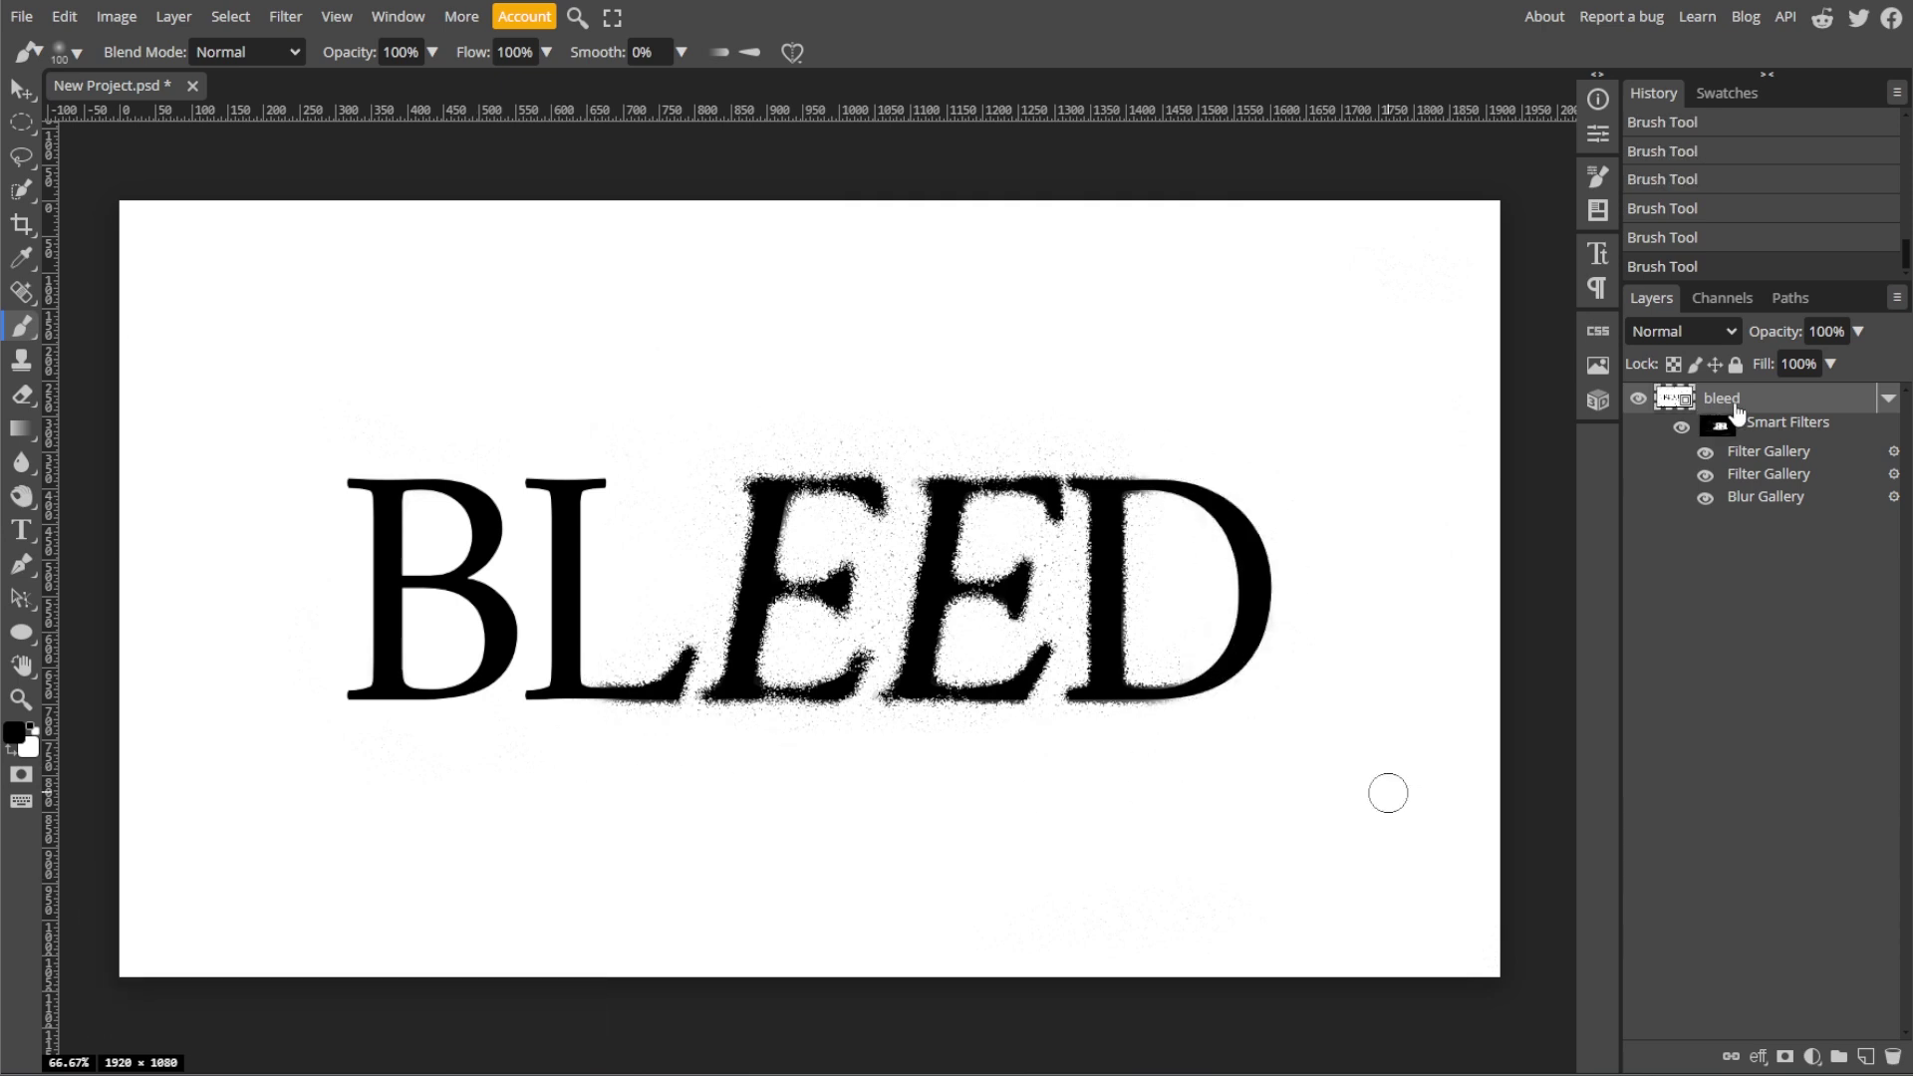
pyautogui.click(286, 17)
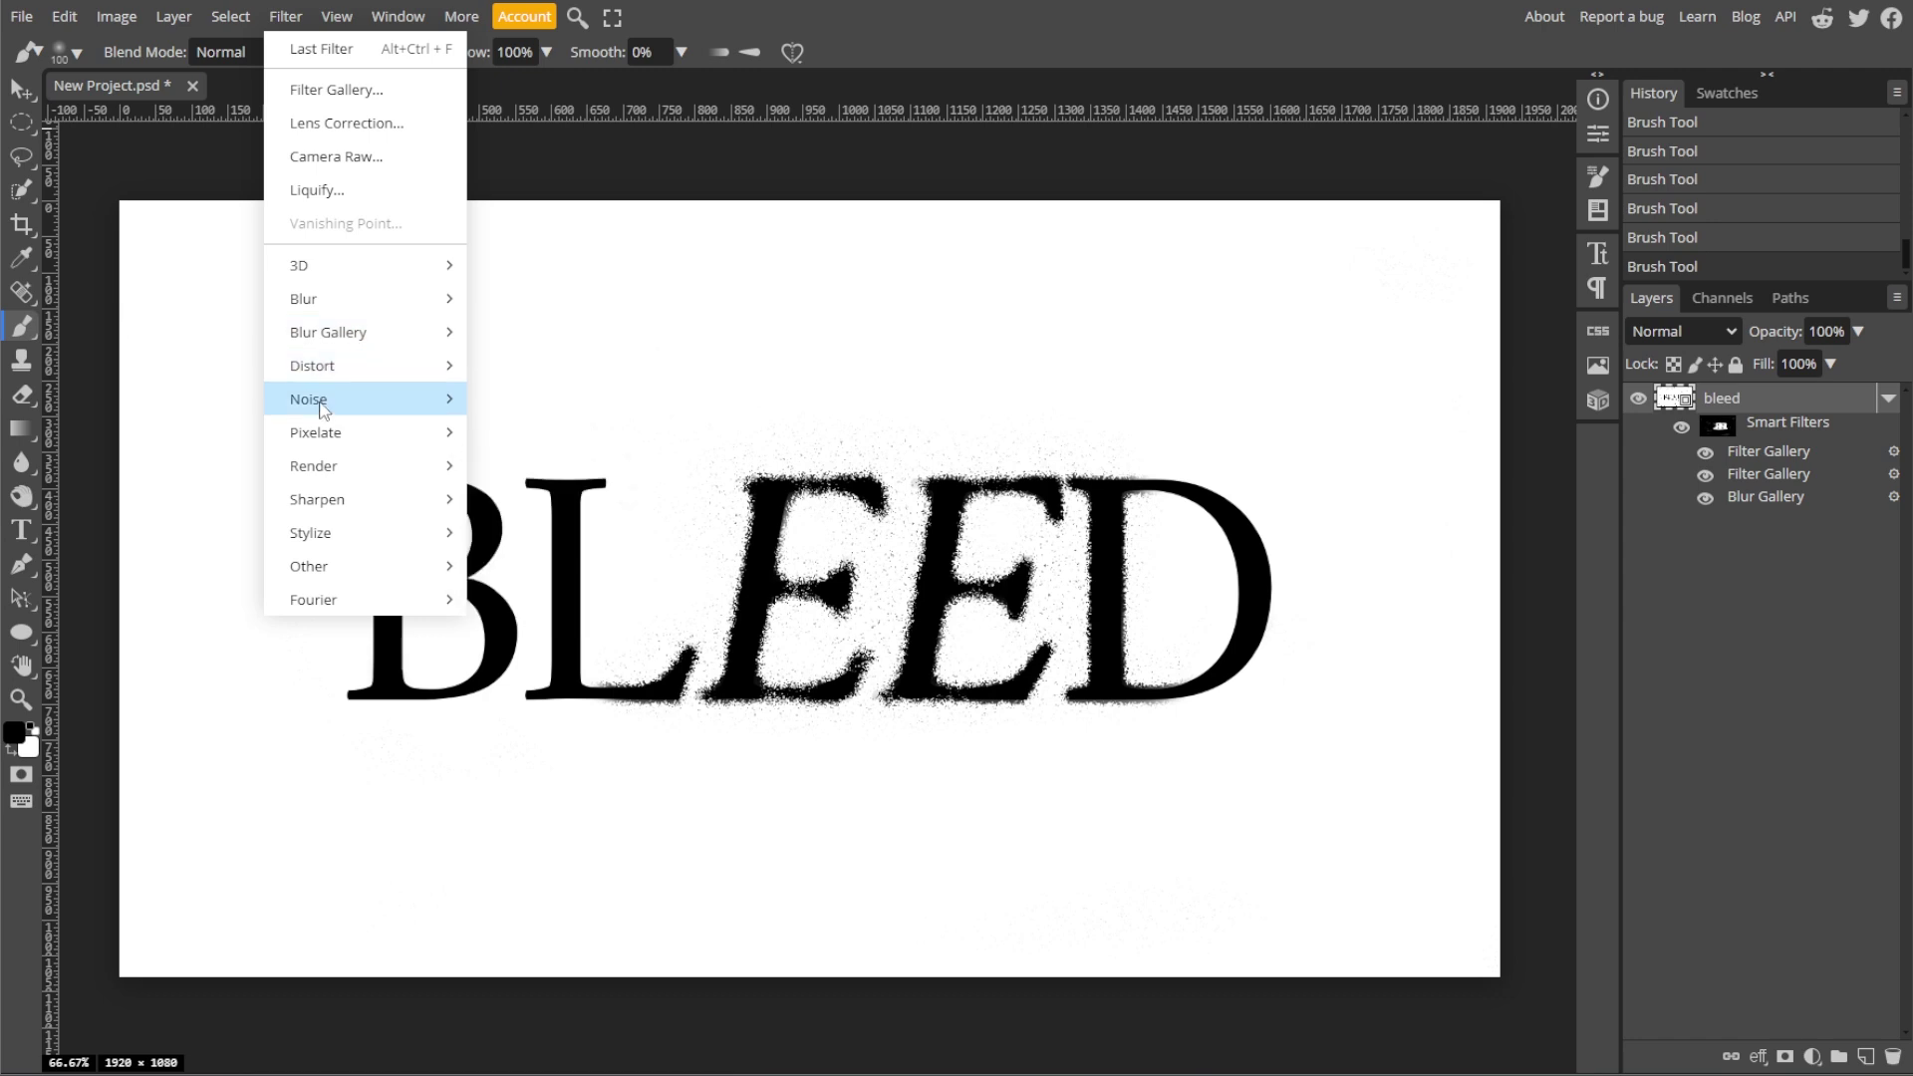
pyautogui.moveTo(419, 398)
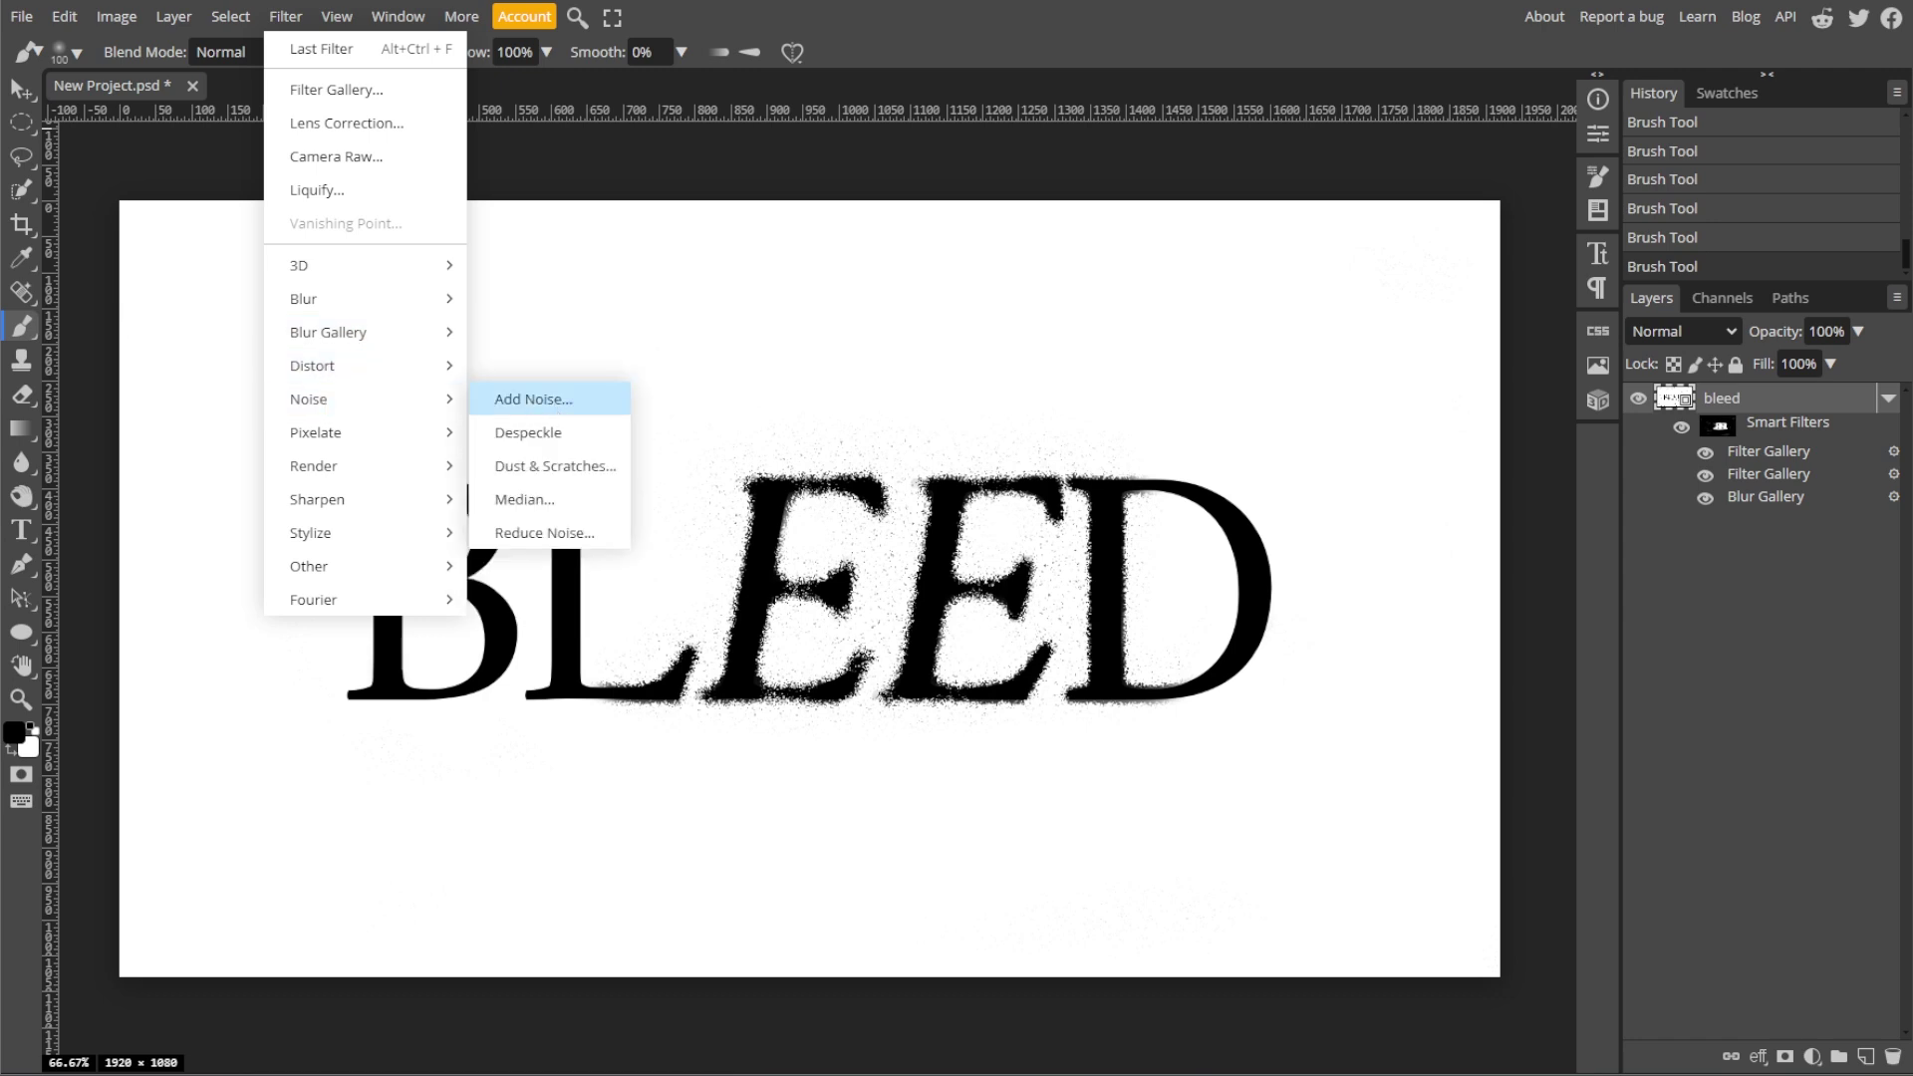
pyautogui.click(533, 399)
pyautogui.moveTo(214, 253); pyautogui.dragTo(254, 255)
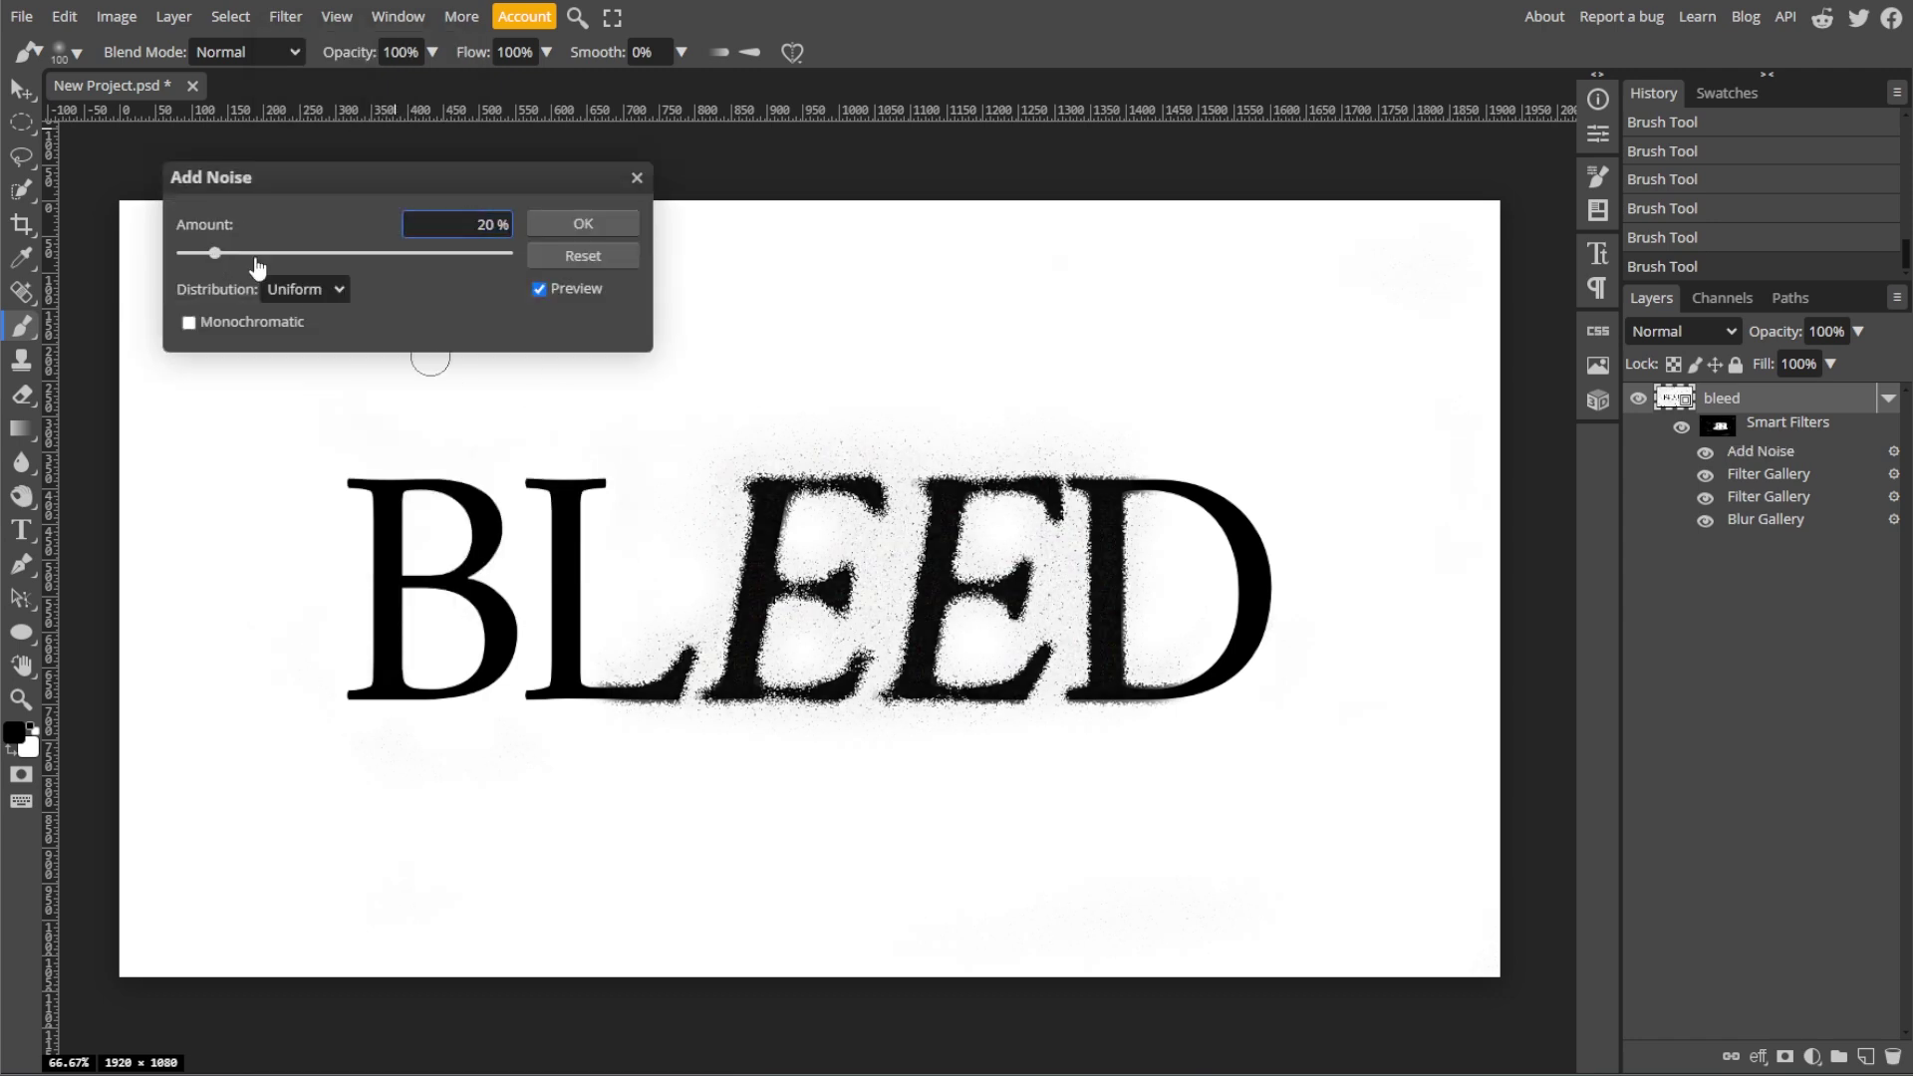
pyautogui.click(289, 290)
pyautogui.click(294, 318)
pyautogui.click(189, 322)
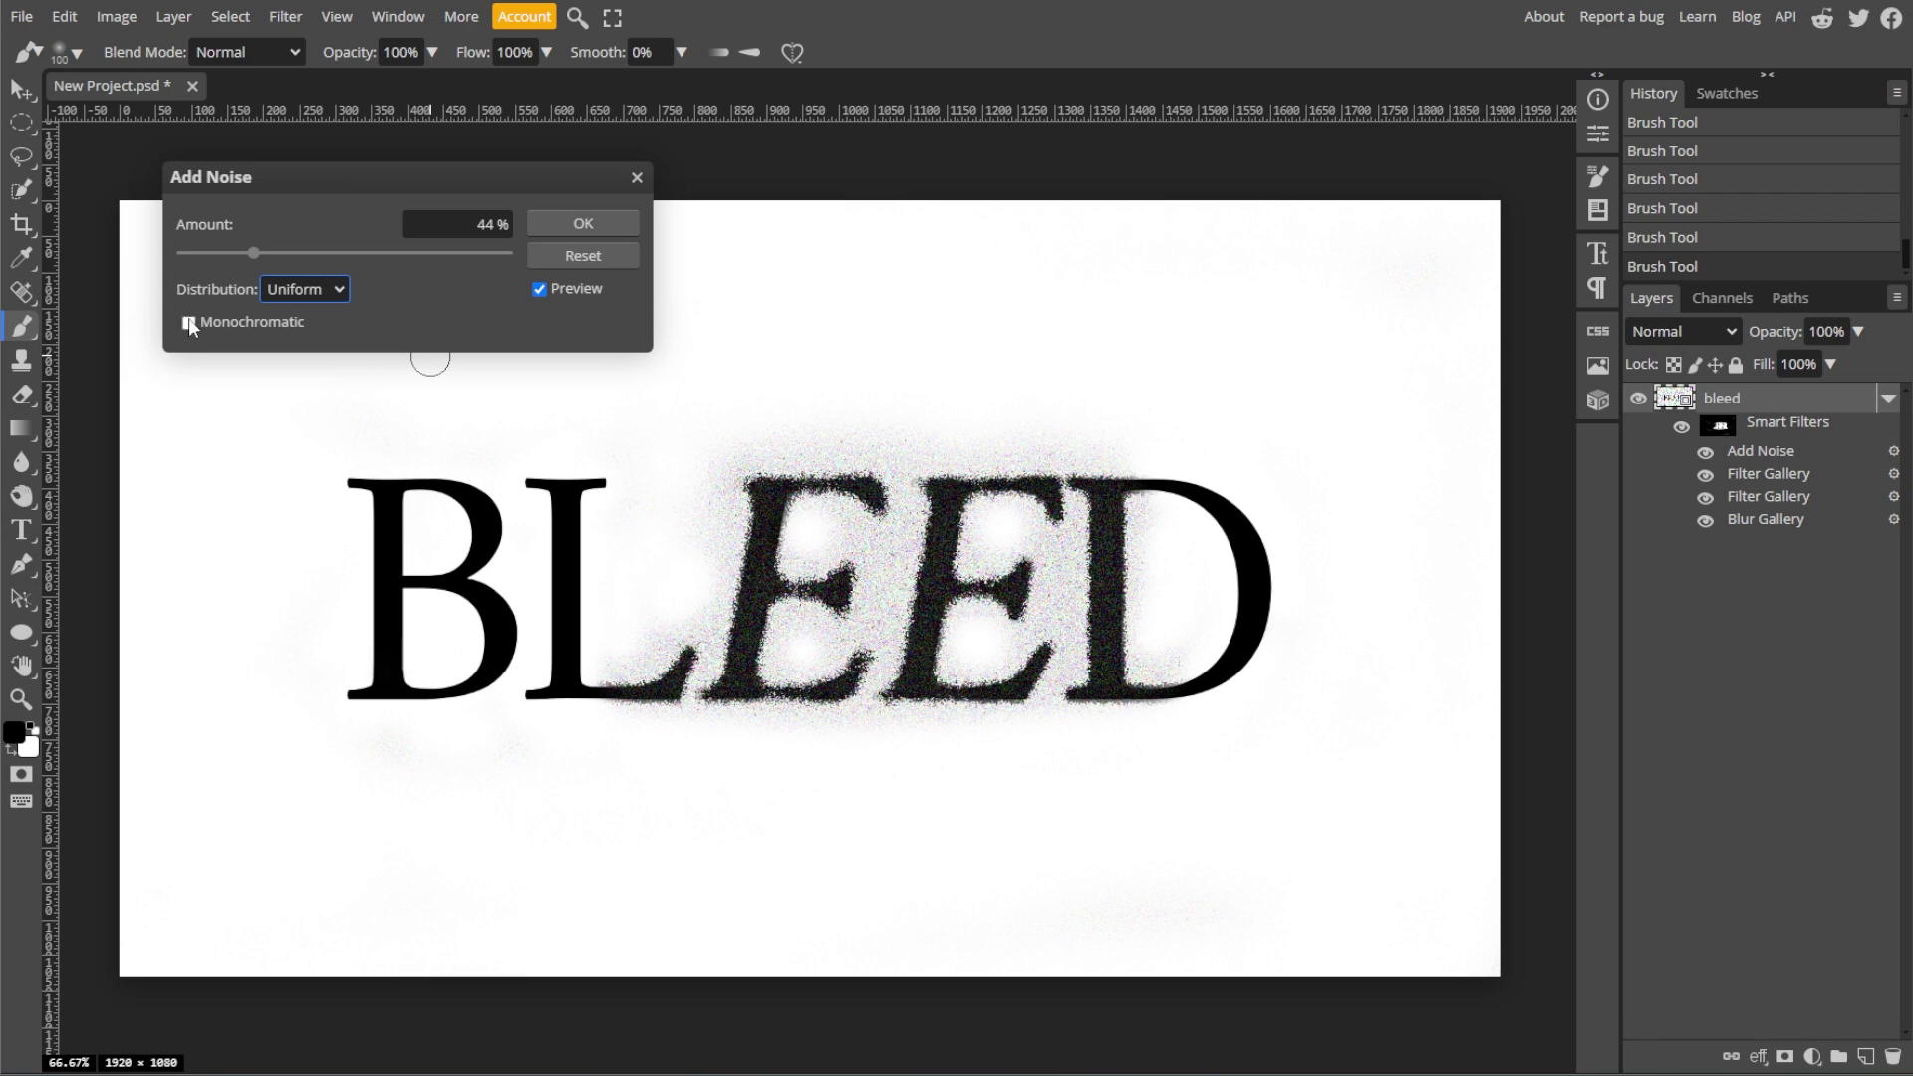
# Step: Try weaker and stronger noise, set the noise amount to 10% and apply the filter
pyautogui.doubleClick(197, 255)
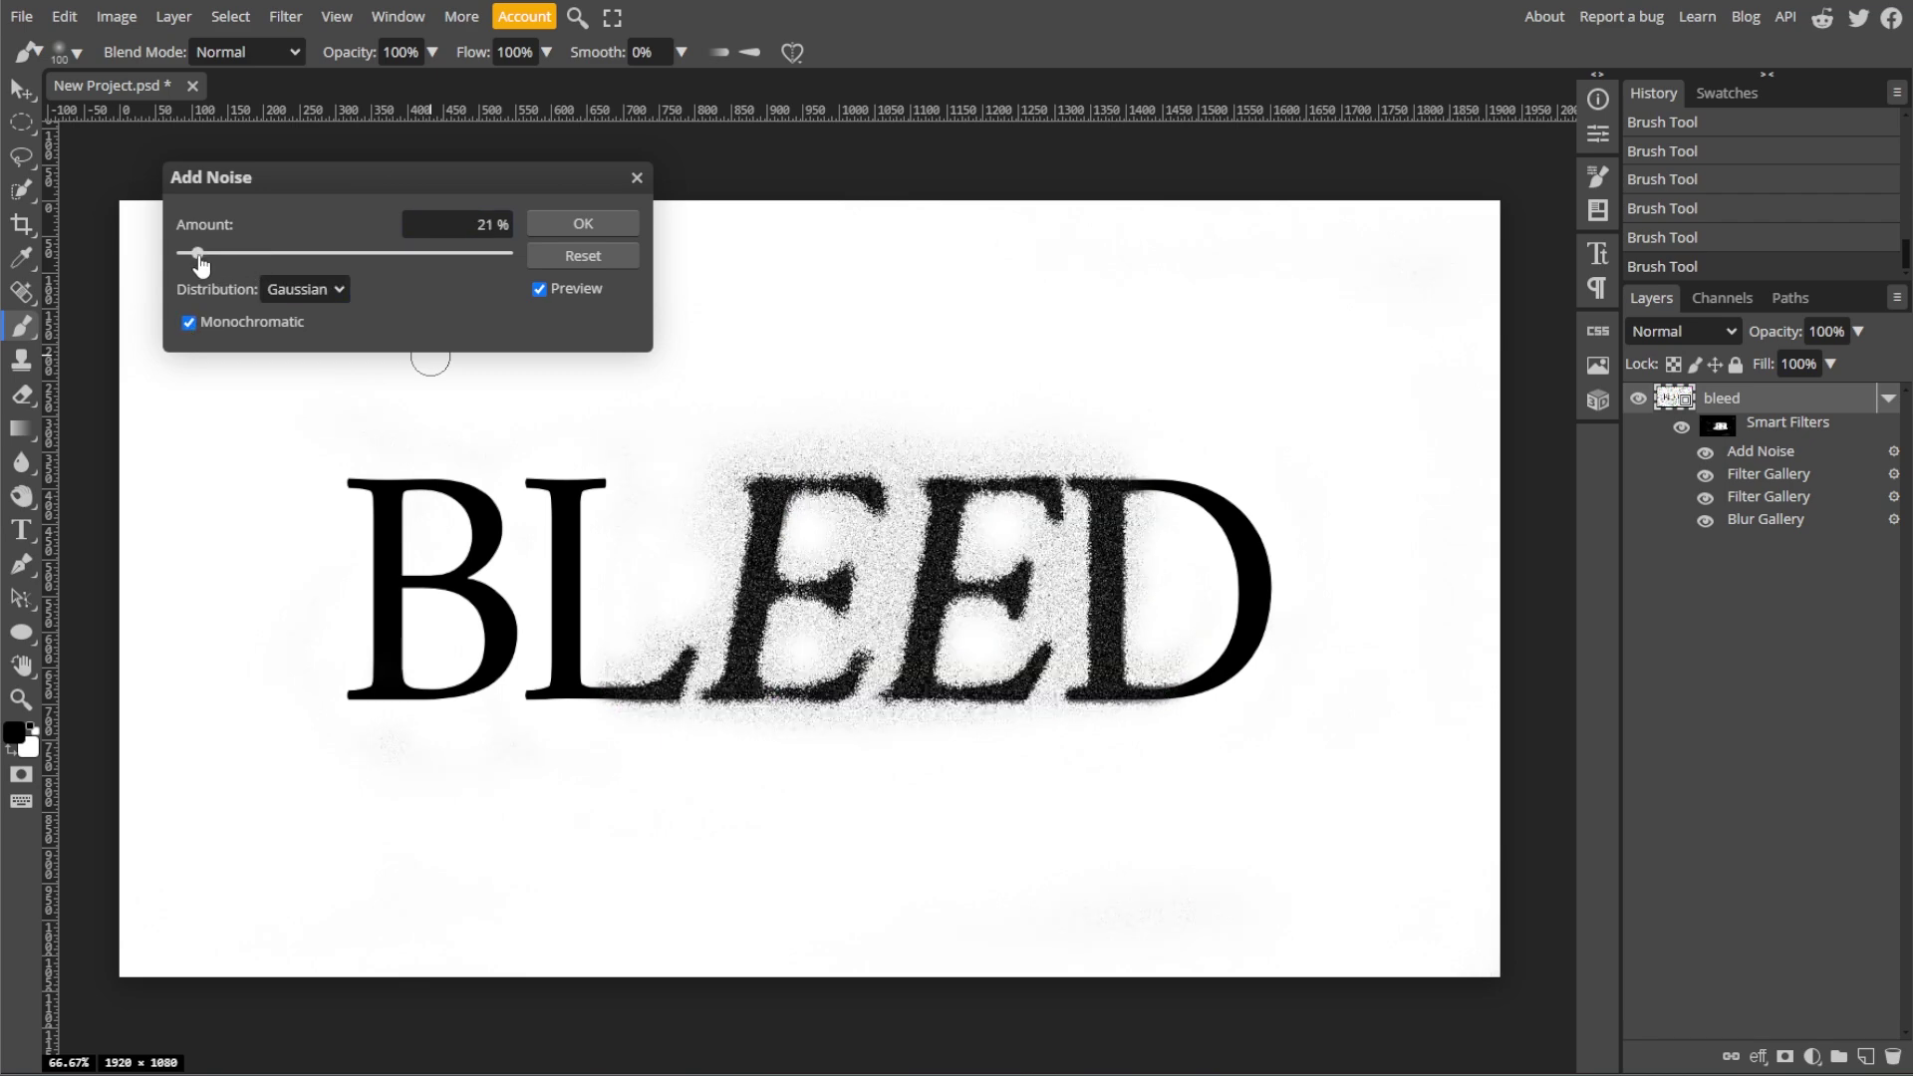
pyautogui.scroll(-15, 198, 257)
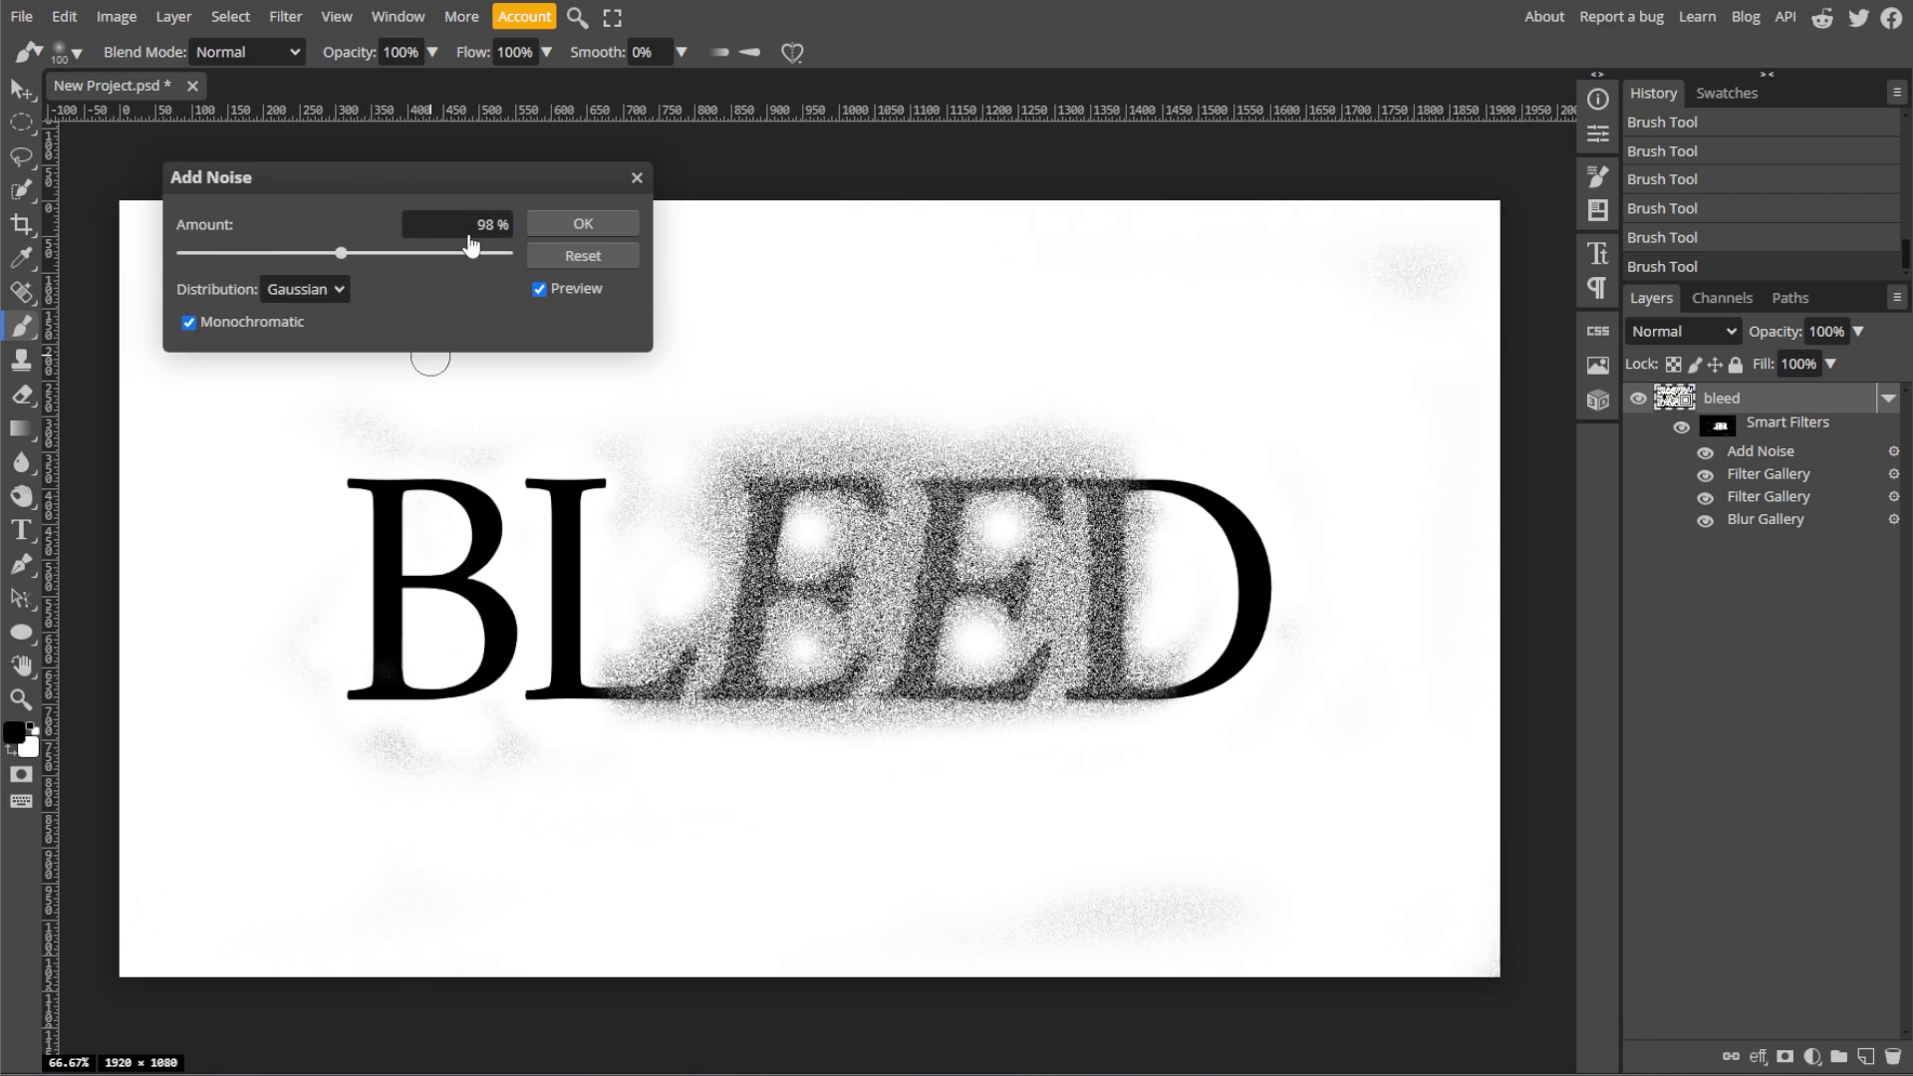
pyautogui.click(507, 223)
pyautogui.write('10')
pyautogui.press('Return')
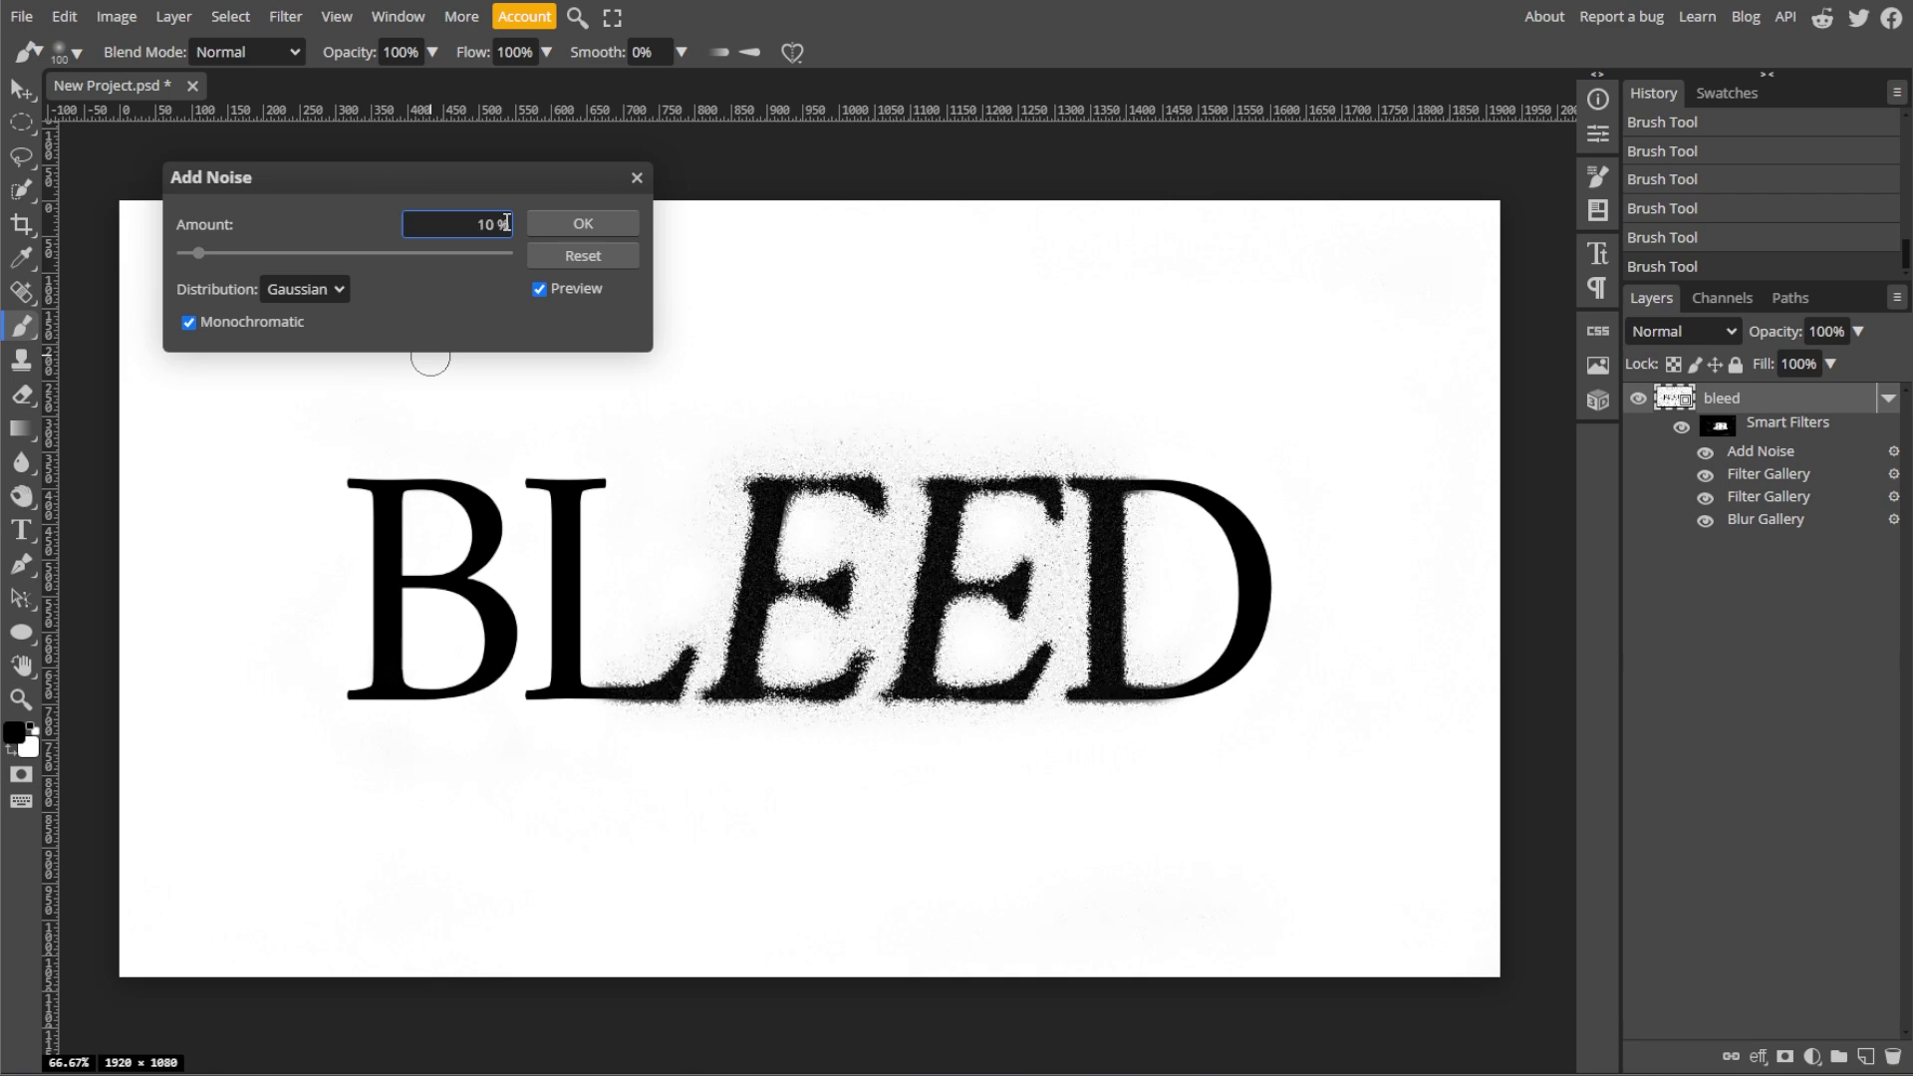
pyautogui.click(584, 225)
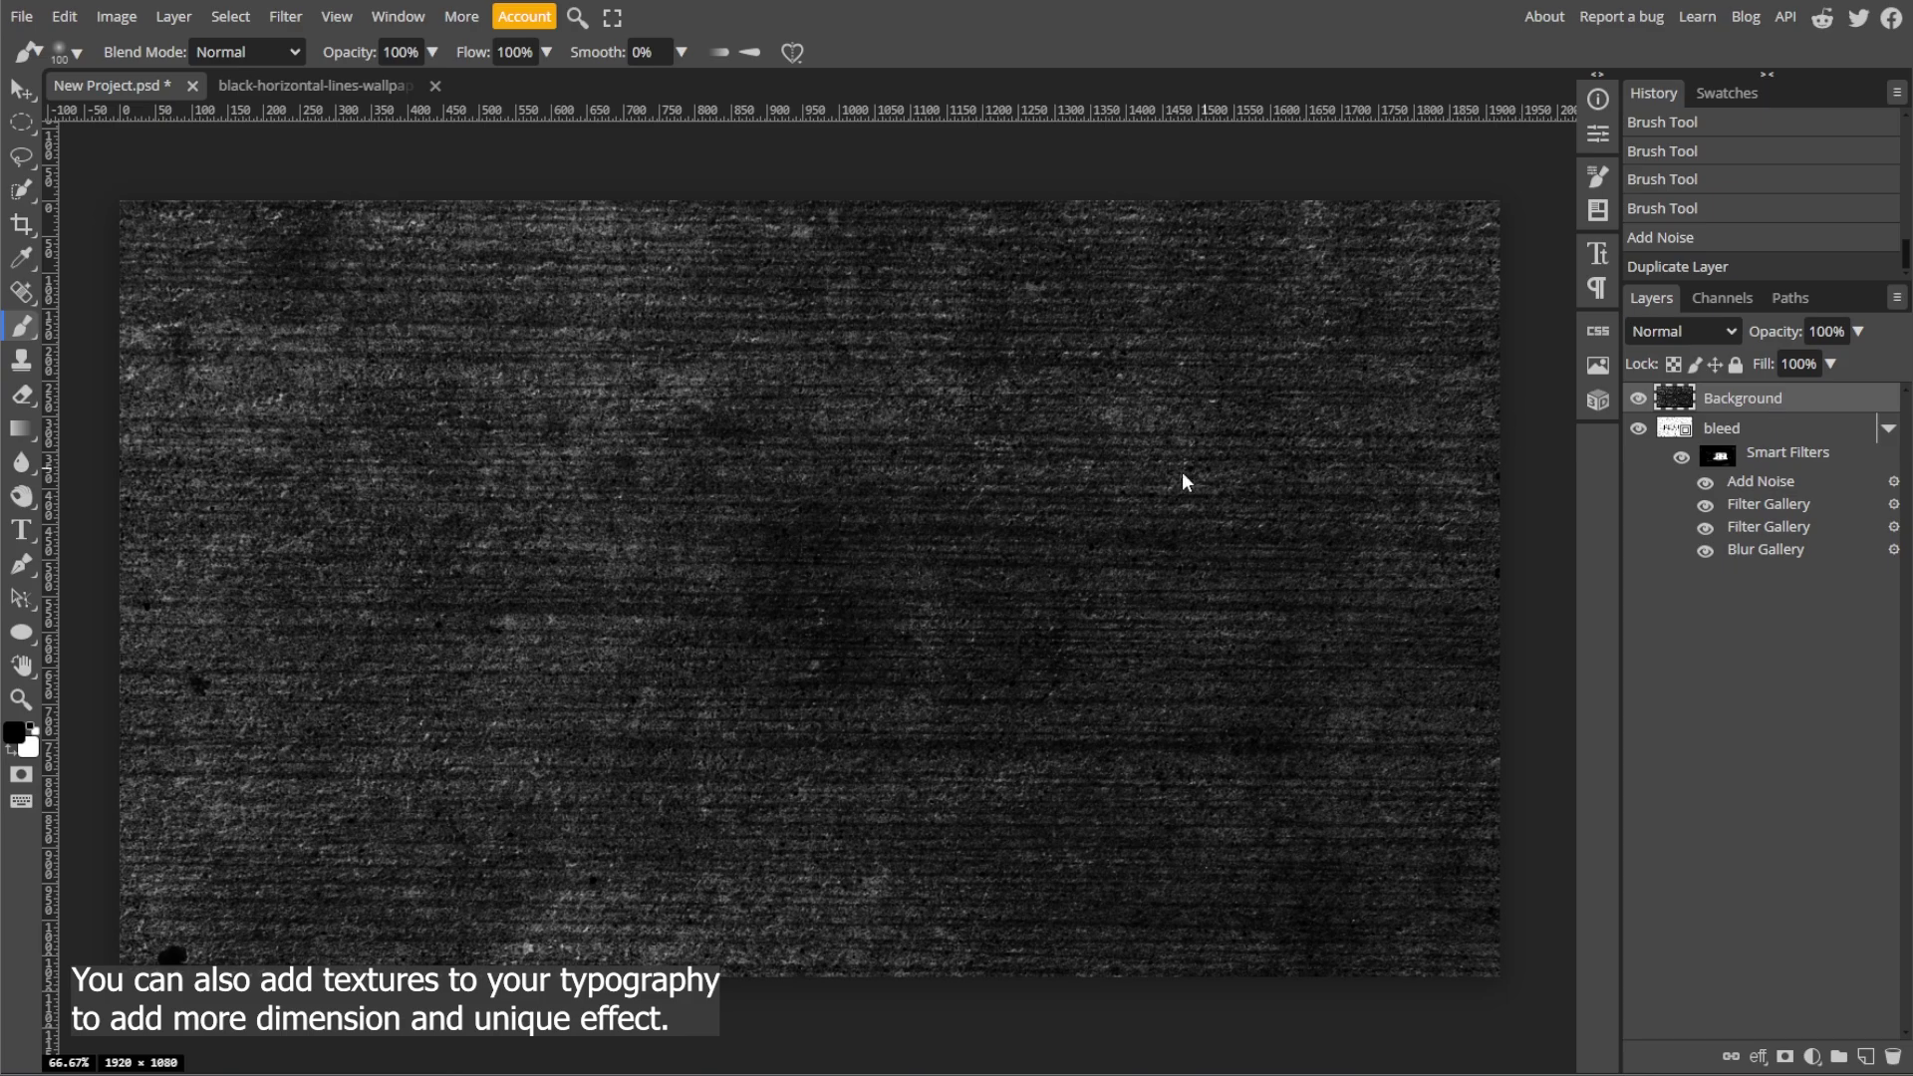
# Step: Free-transform the dark horizontal-lines texture layer so that it covers the whole canvas
pyautogui.hotkey('ctrl', 't')
pyautogui.press('Return')
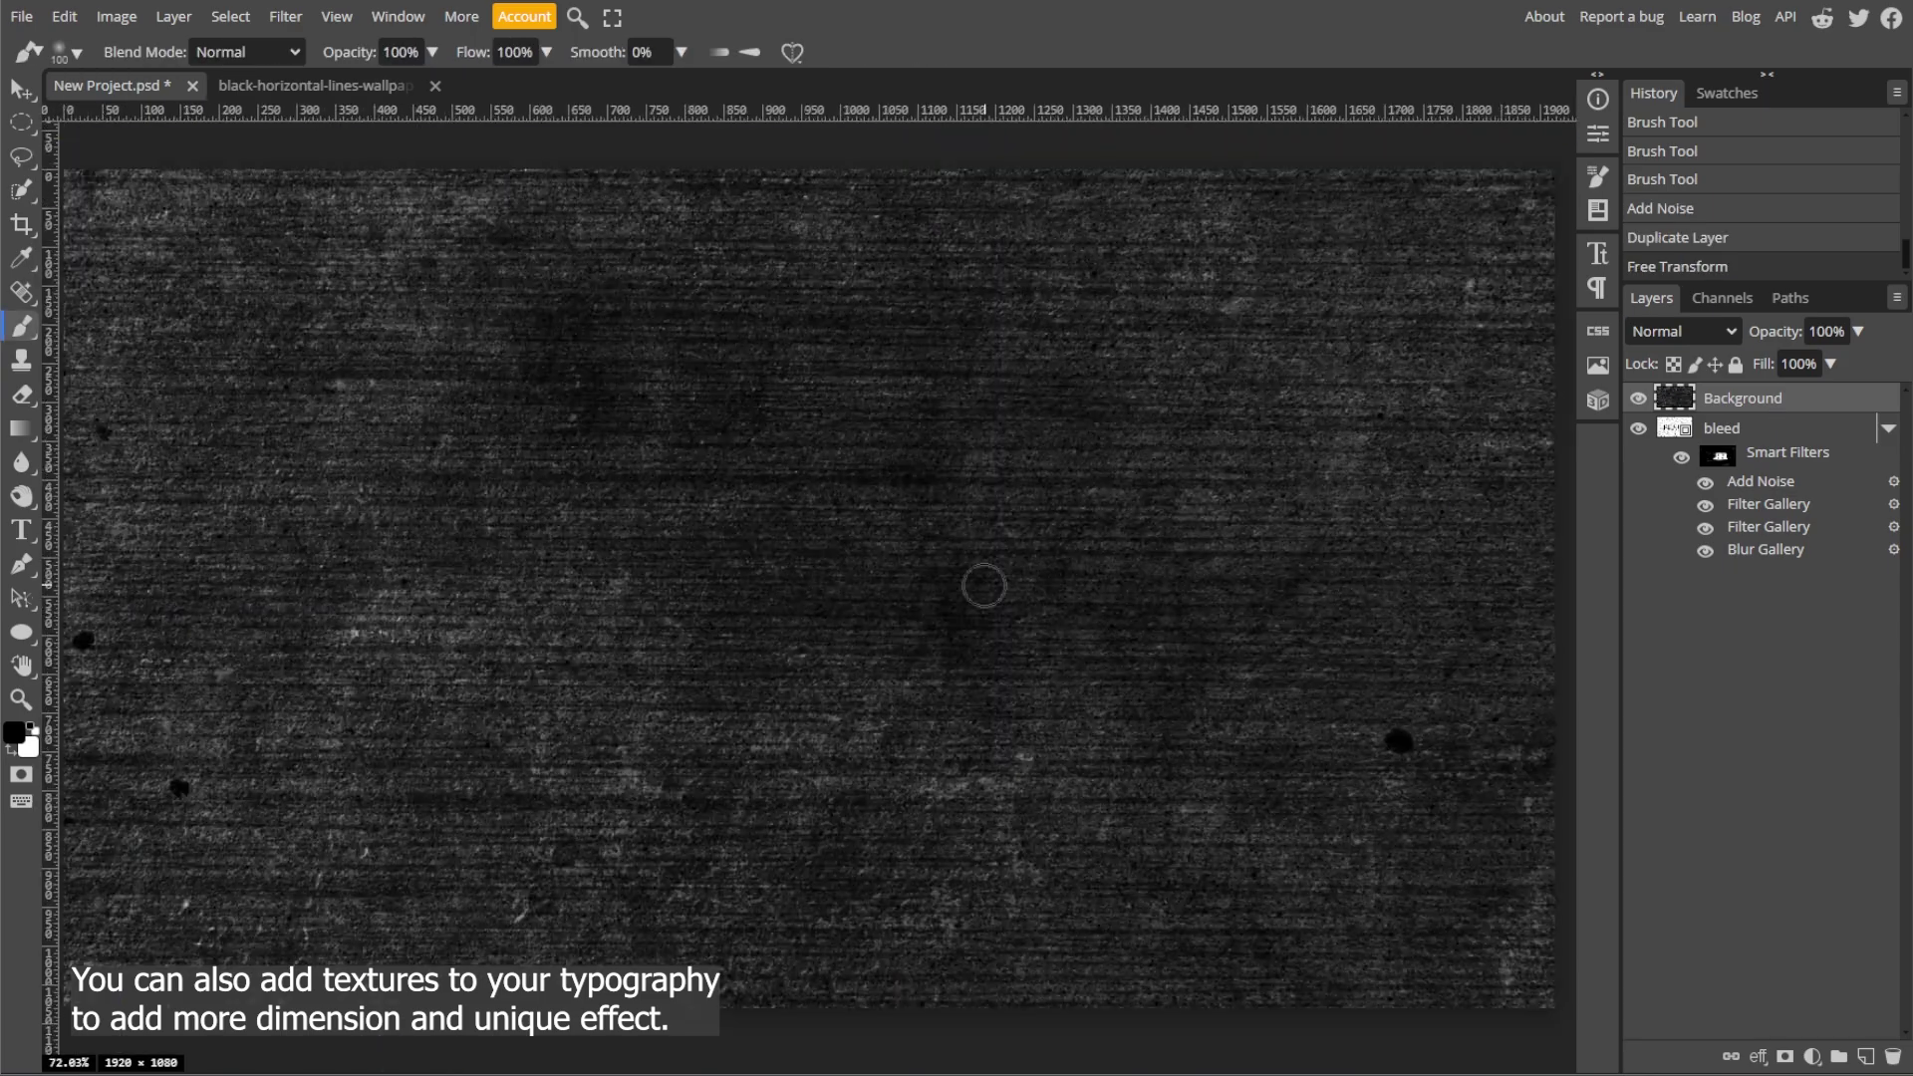
# Step: Try successive blend modes on the texture layer, settle on Exclusion and reduce its opacity to 47%
pyautogui.press('Down')
pyautogui.press('Down')
pyautogui.press('Down')
pyautogui.press('Down')
pyautogui.press('Down')
pyautogui.press('Down')
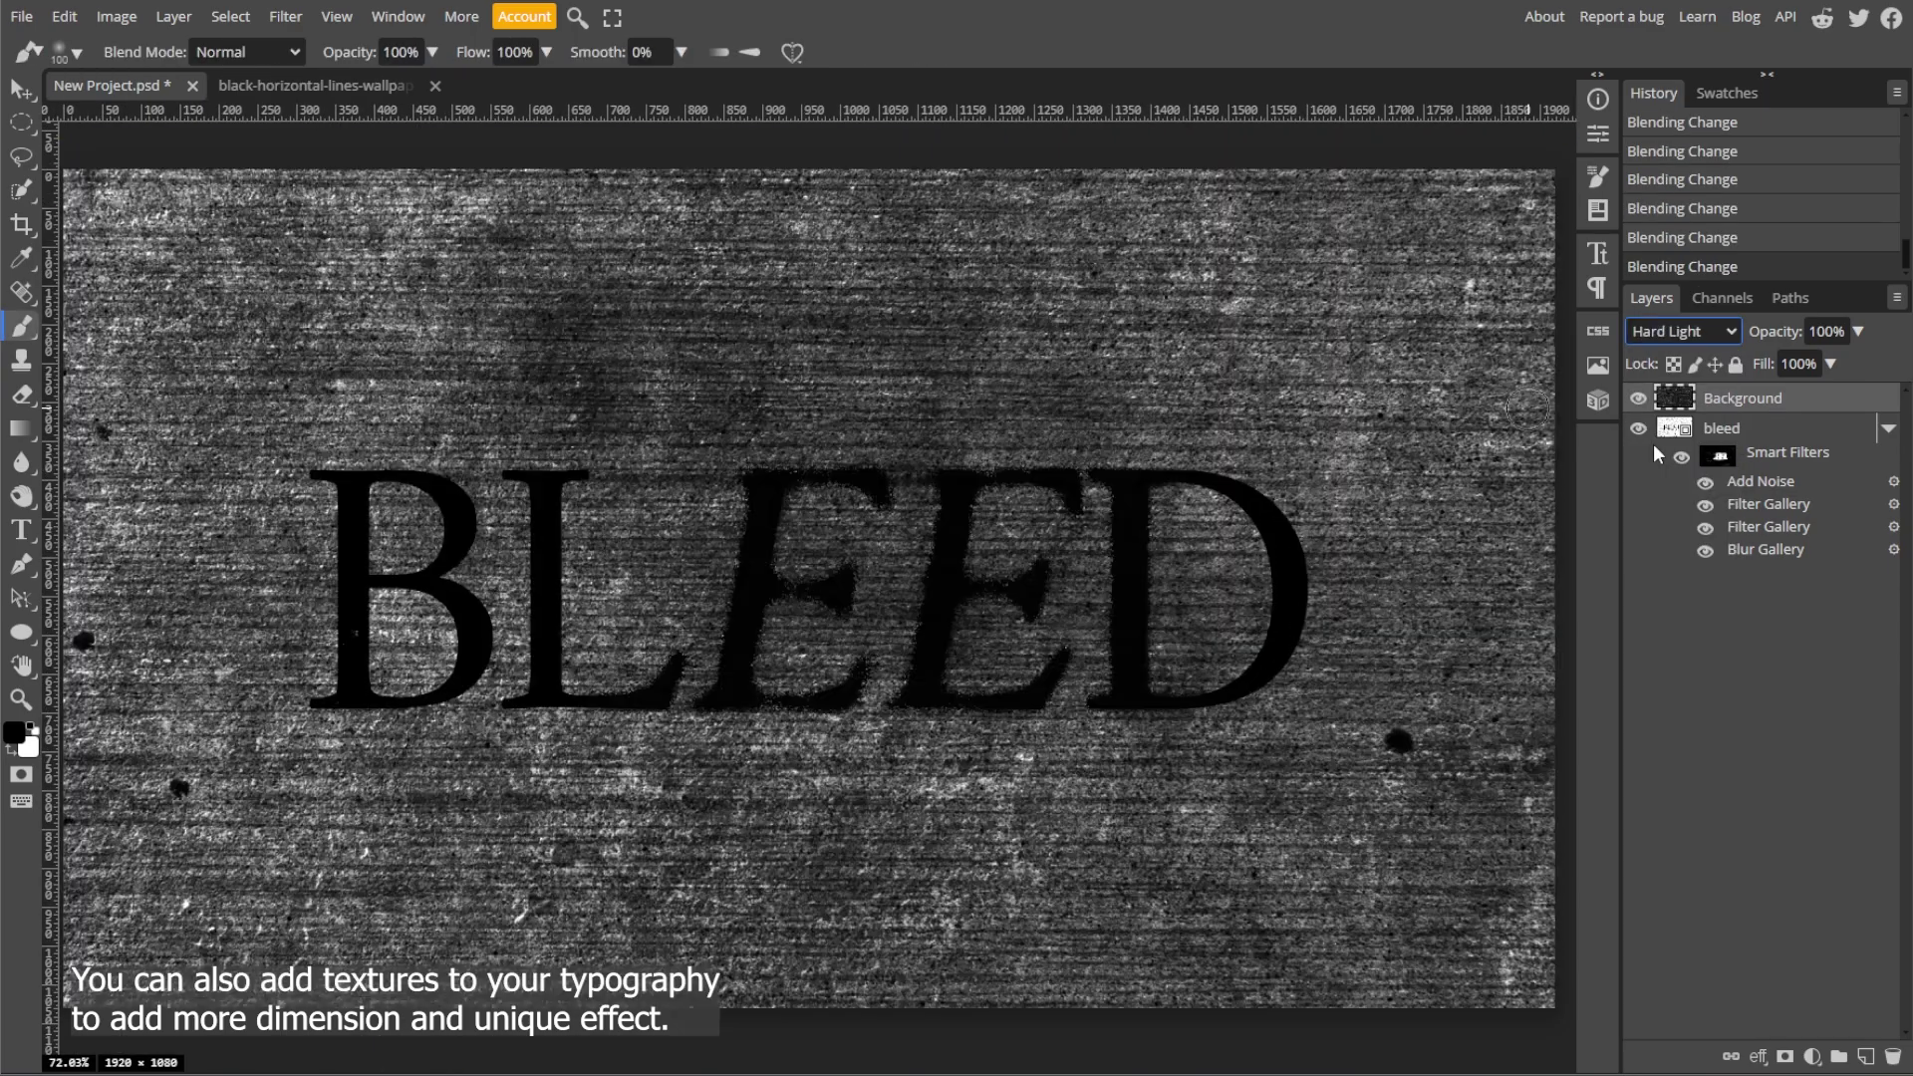
pyautogui.press('Down')
pyautogui.press('Down')
pyautogui.press('Down')
pyautogui.press('Down')
pyautogui.press('Down')
pyautogui.press('Down')
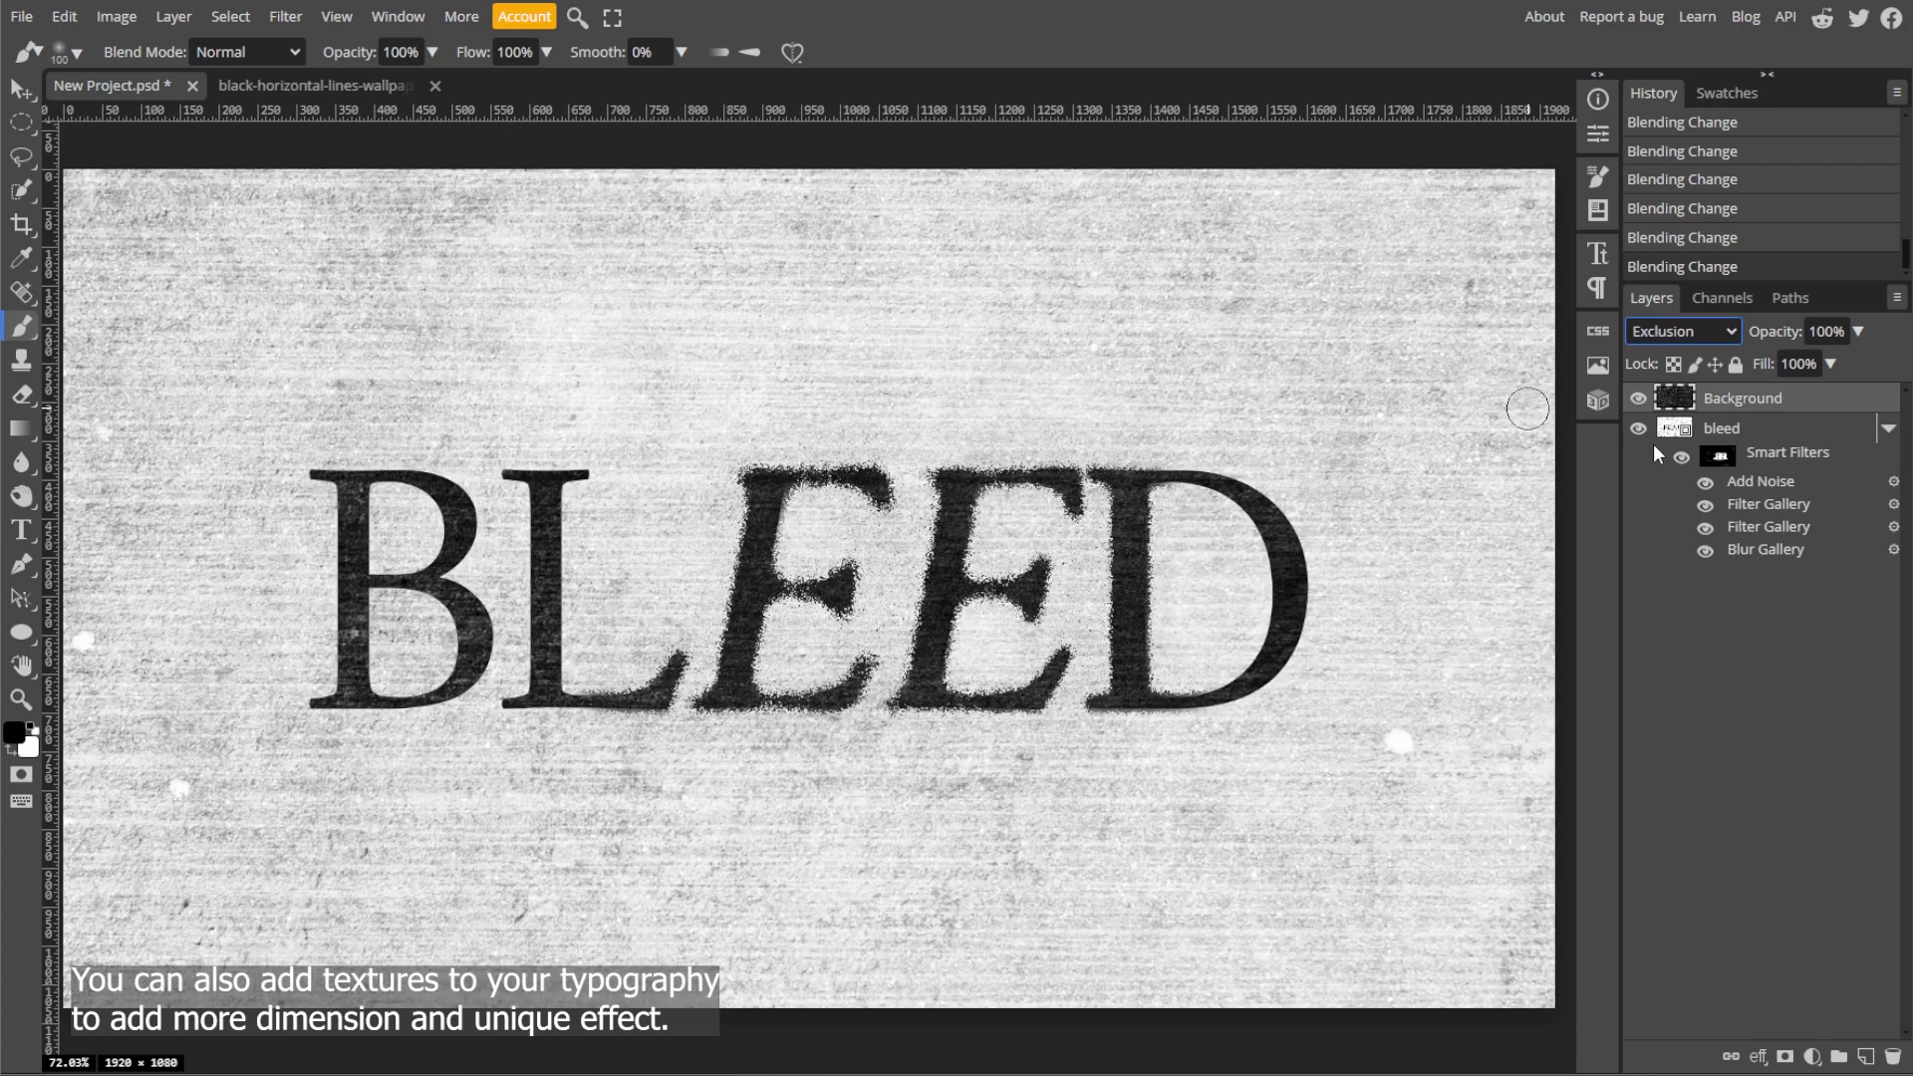
pyautogui.press('Down')
pyautogui.press('Down')
pyautogui.press('Up')
pyautogui.press('Up')
pyautogui.click(1858, 331)
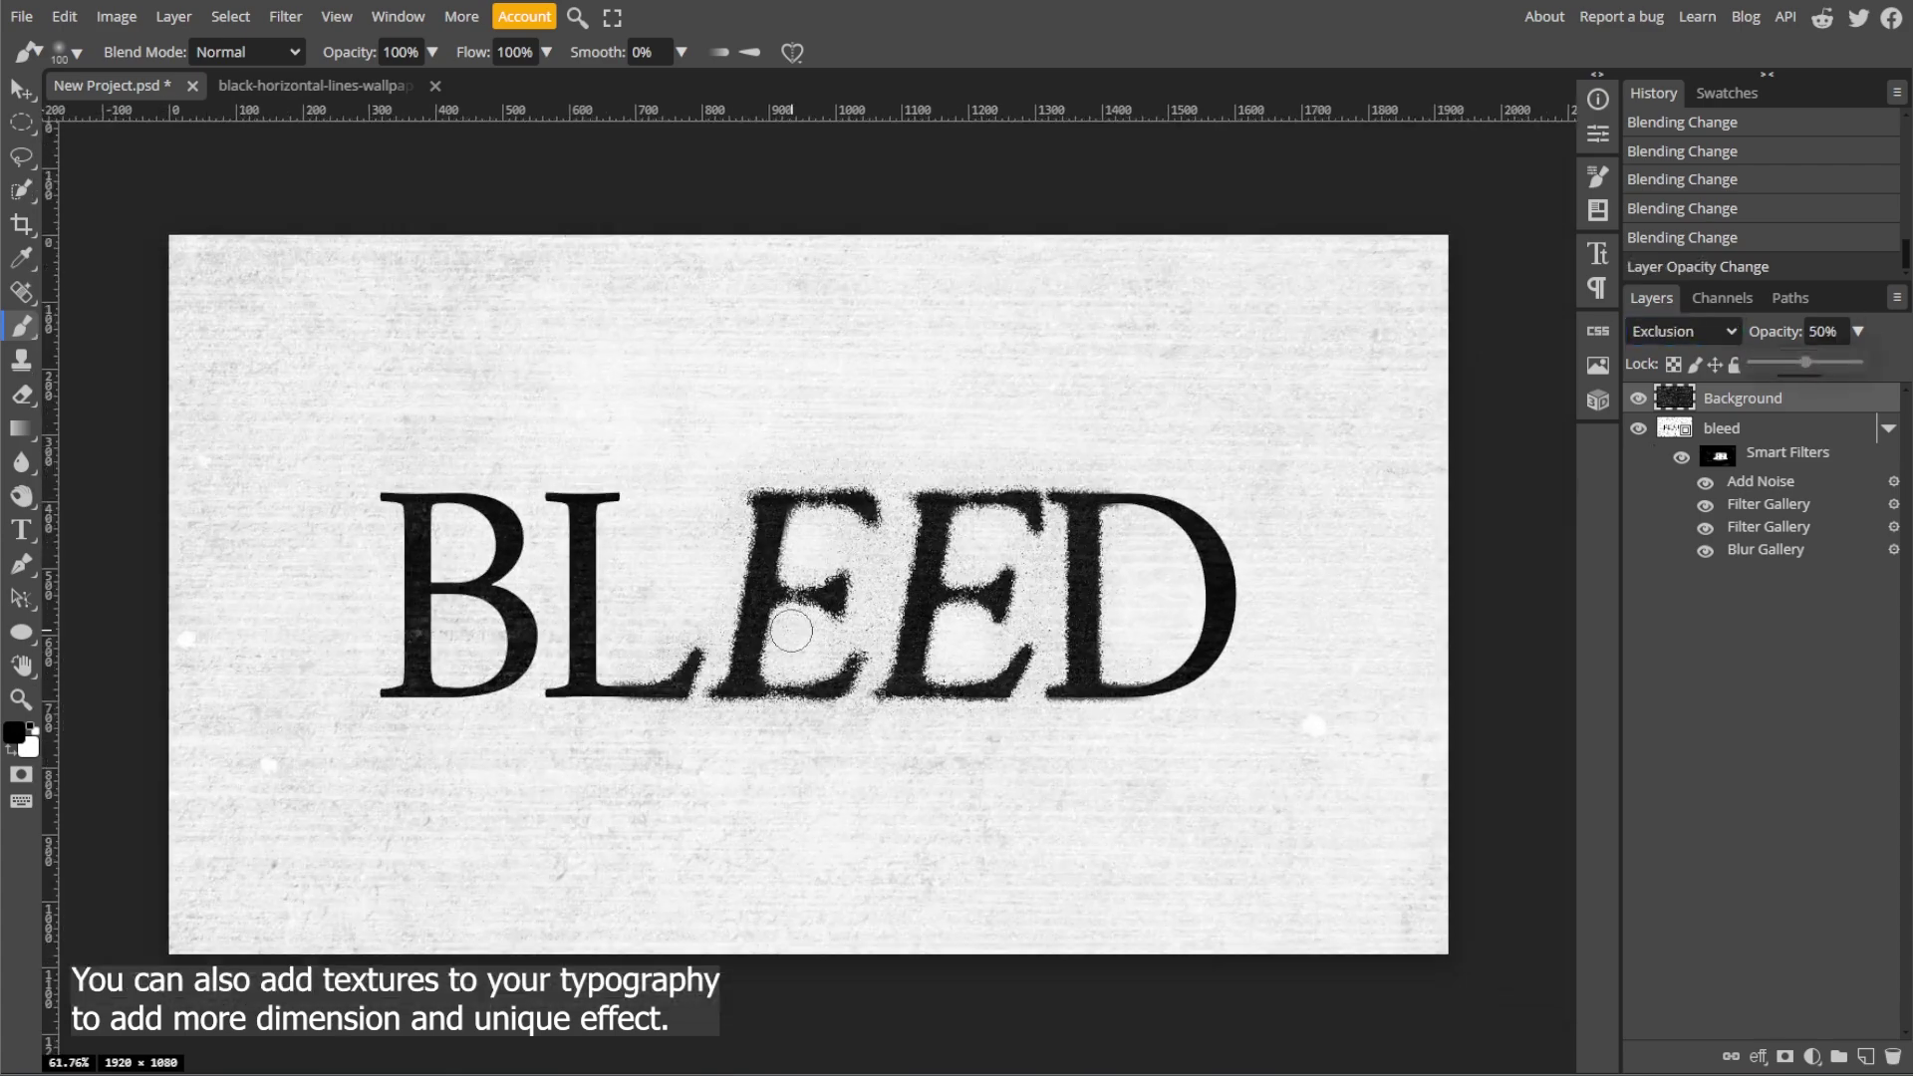
pyautogui.moveTo(1806, 362); pyautogui.dragTo(1801, 362)
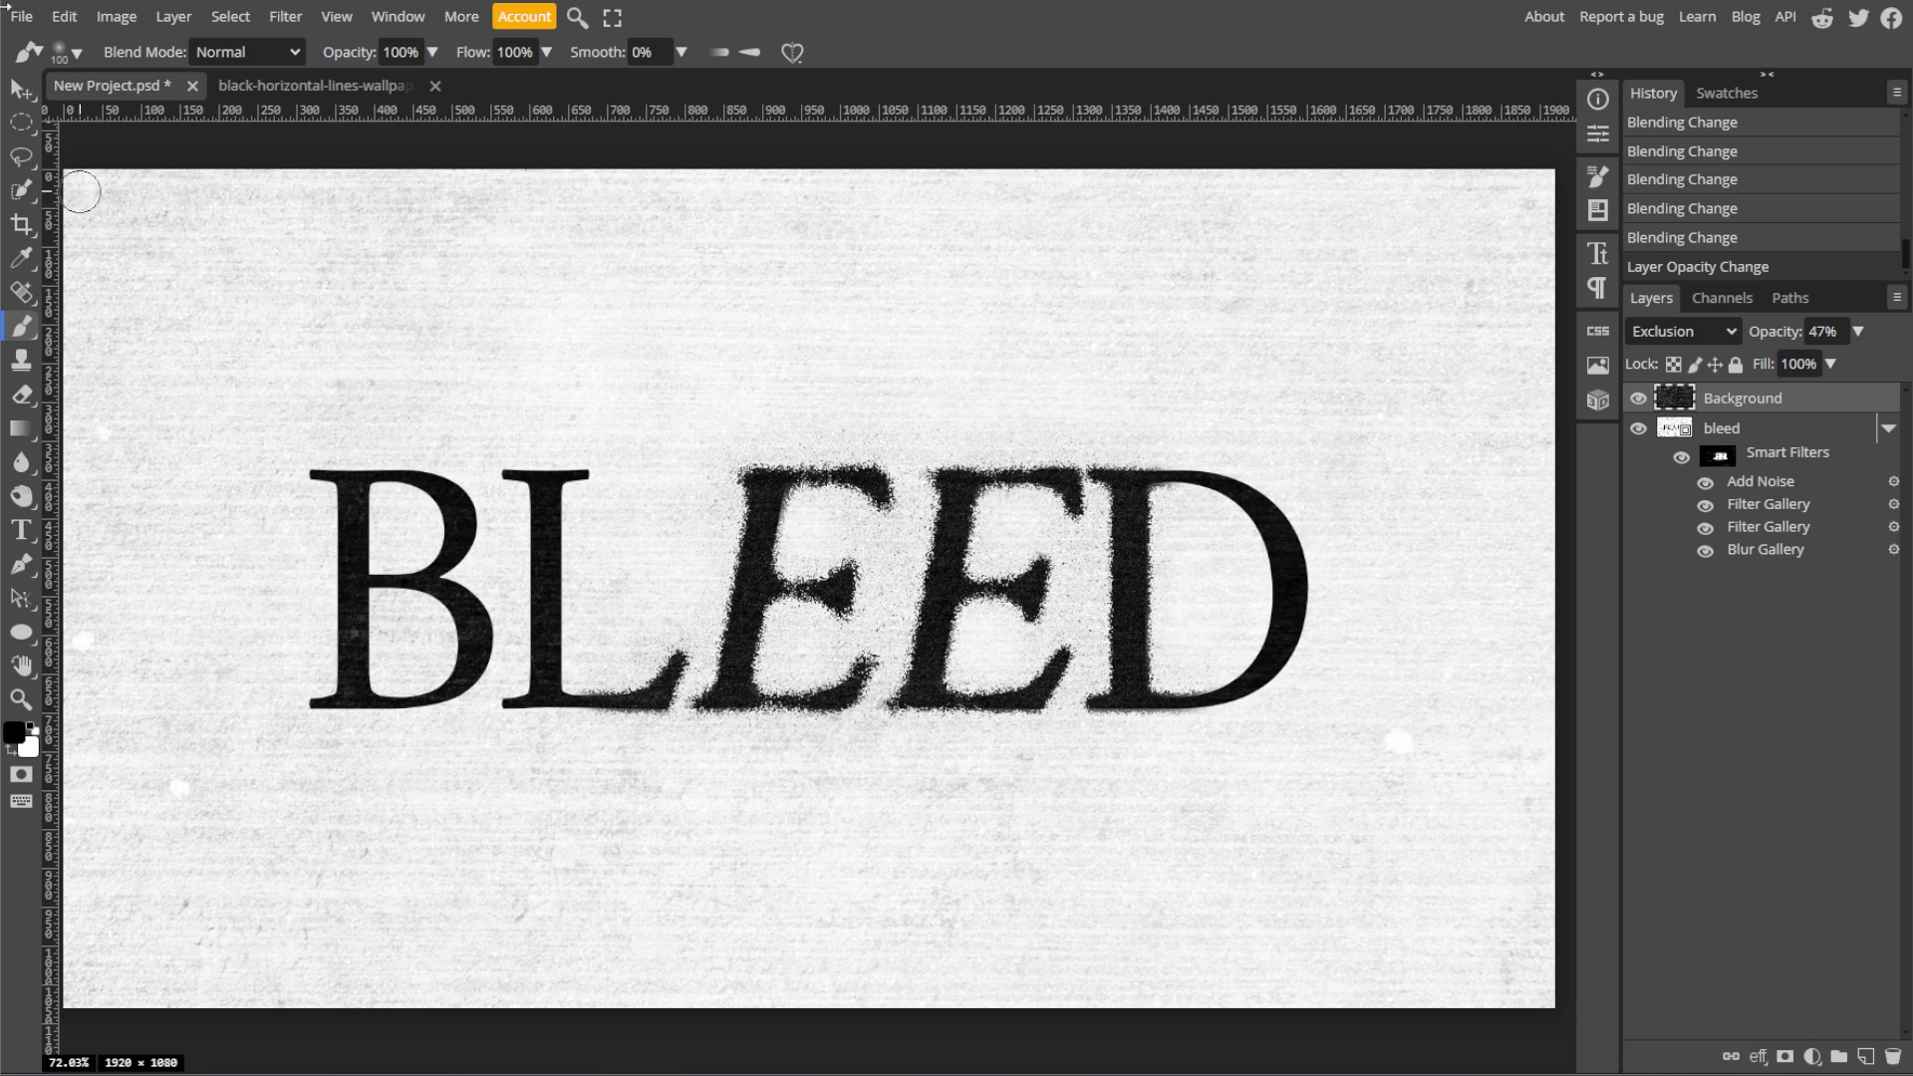
# Step: Start exporting the design as a 1920 × 1080 px PNG and inspect the letter edges in the export preview
pyautogui.click(22, 16)
pyautogui.moveTo(60, 332)
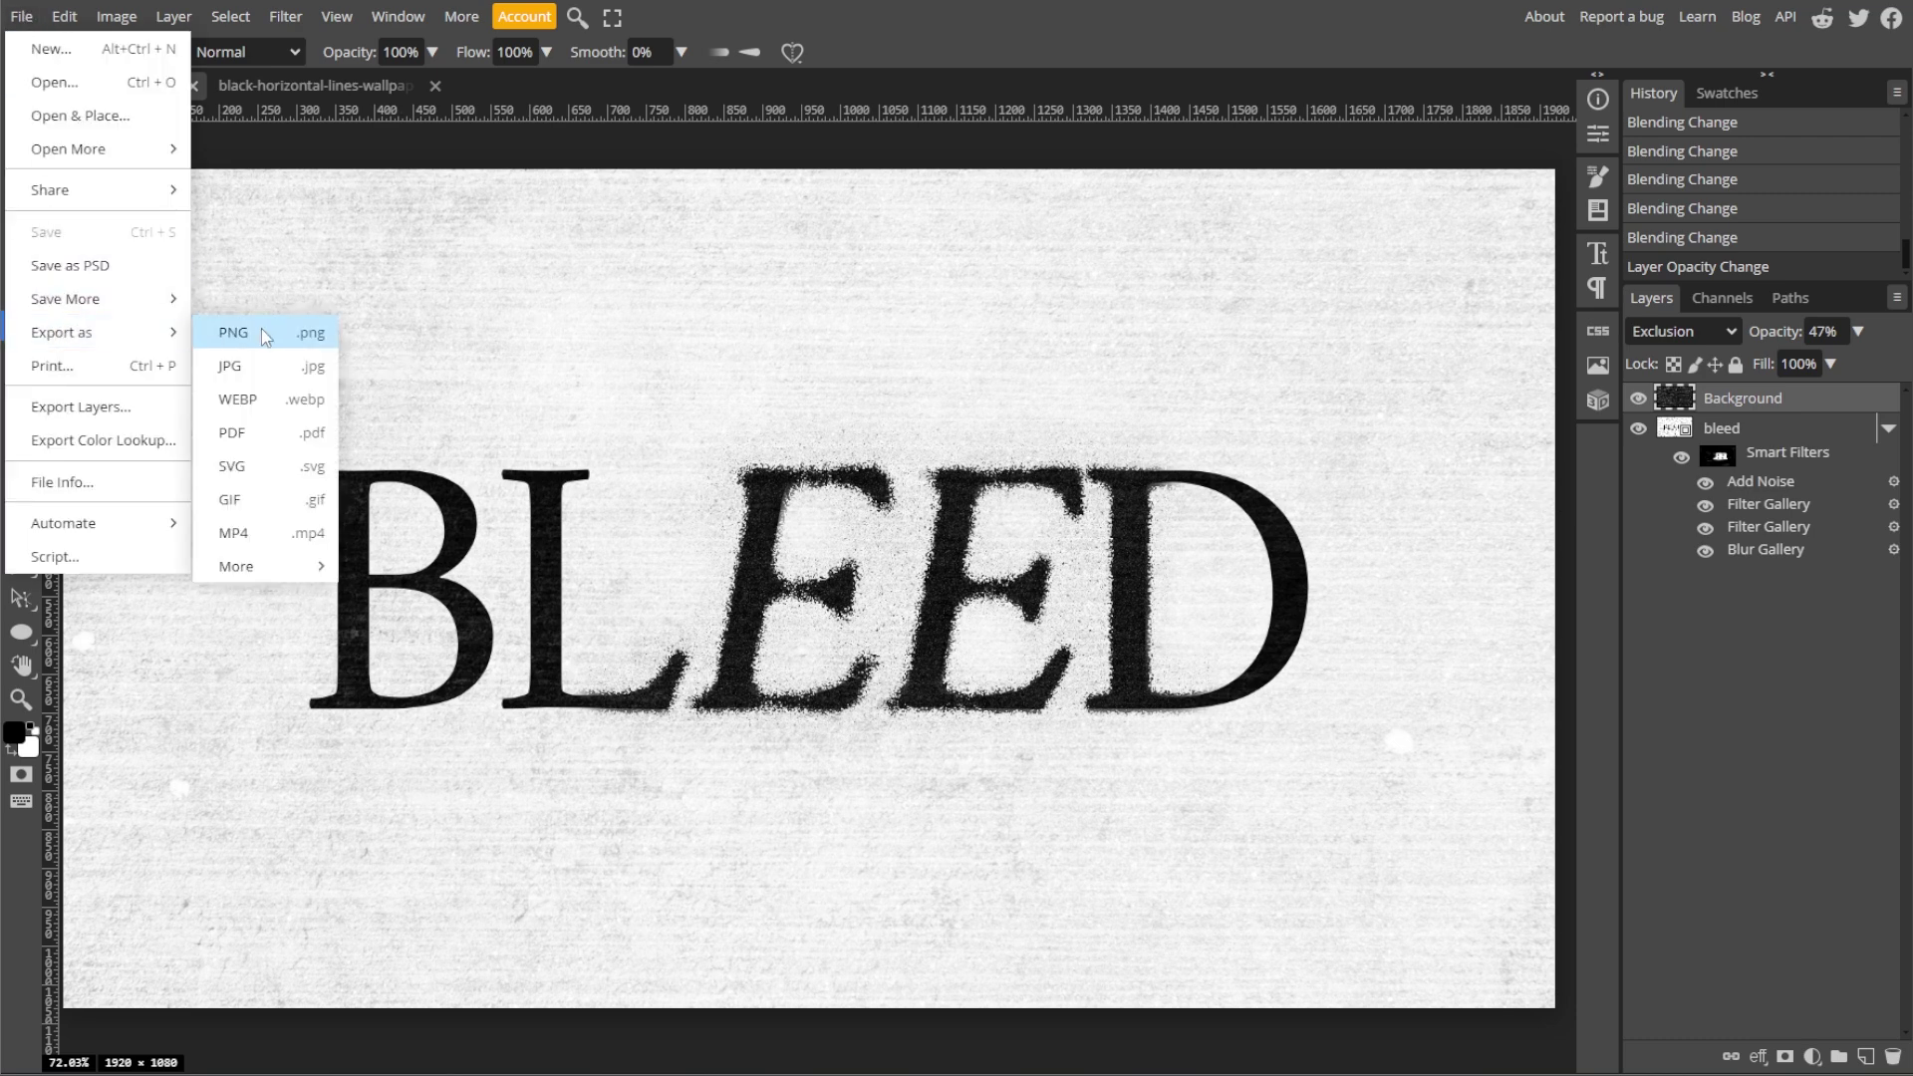
pyautogui.click(261, 332)
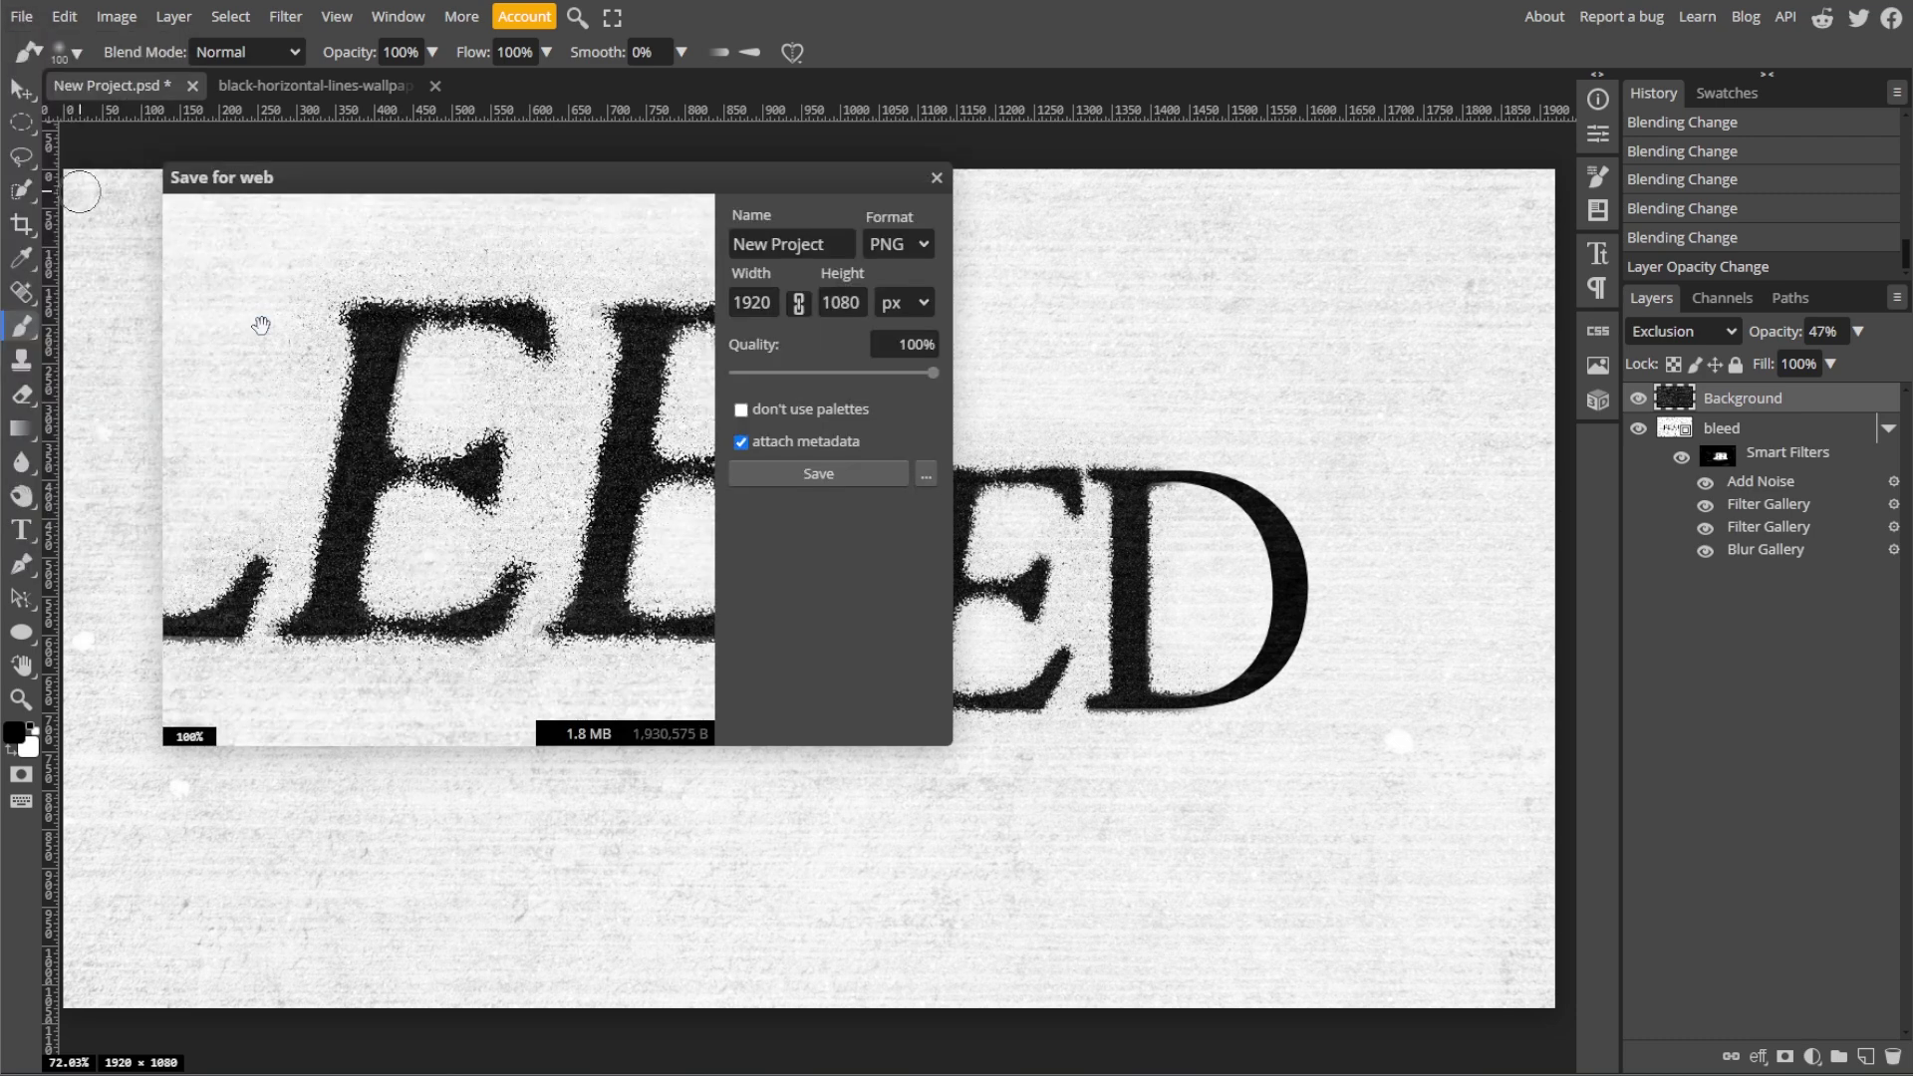
pyautogui.moveTo(537, 503); pyautogui.dragTo(448, 510)
pyautogui.scroll(-2, 448, 510)
pyautogui.scroll(1, 448, 509)
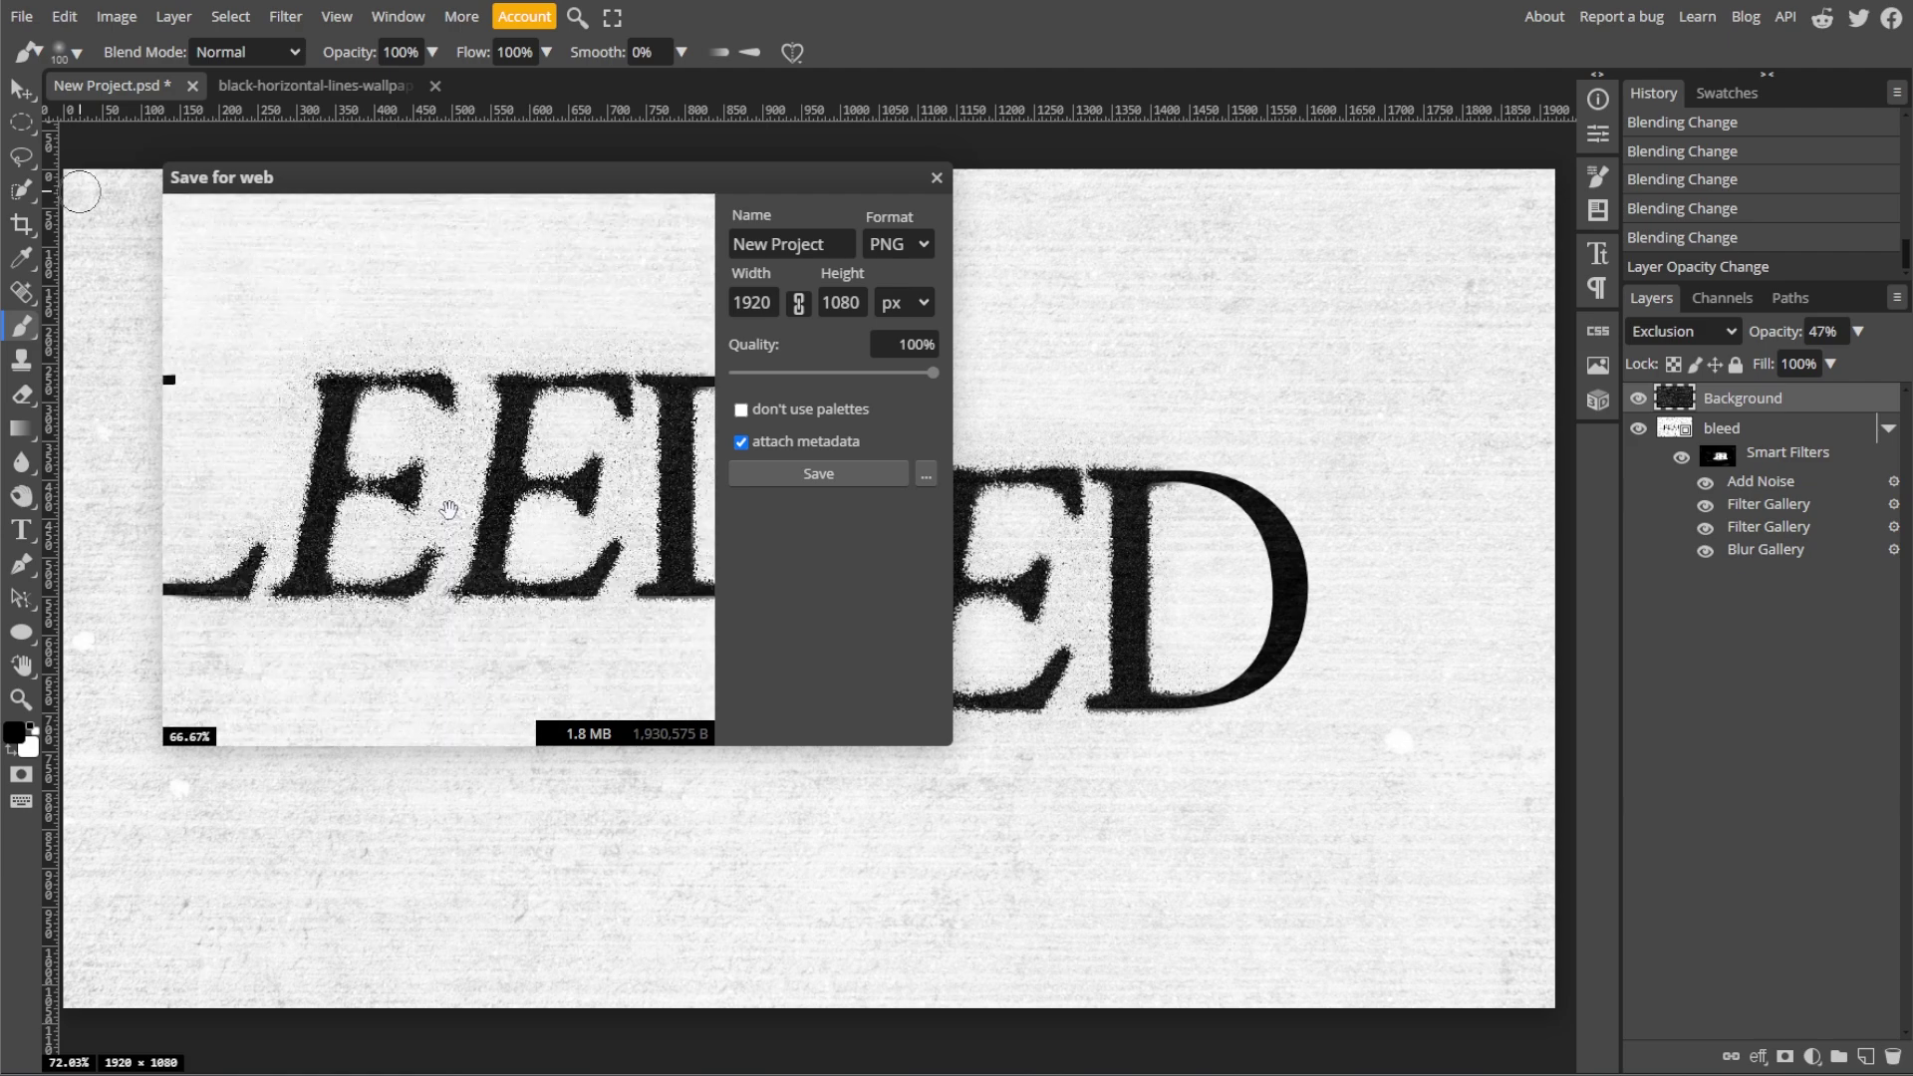
pyautogui.scroll(1, 449, 509)
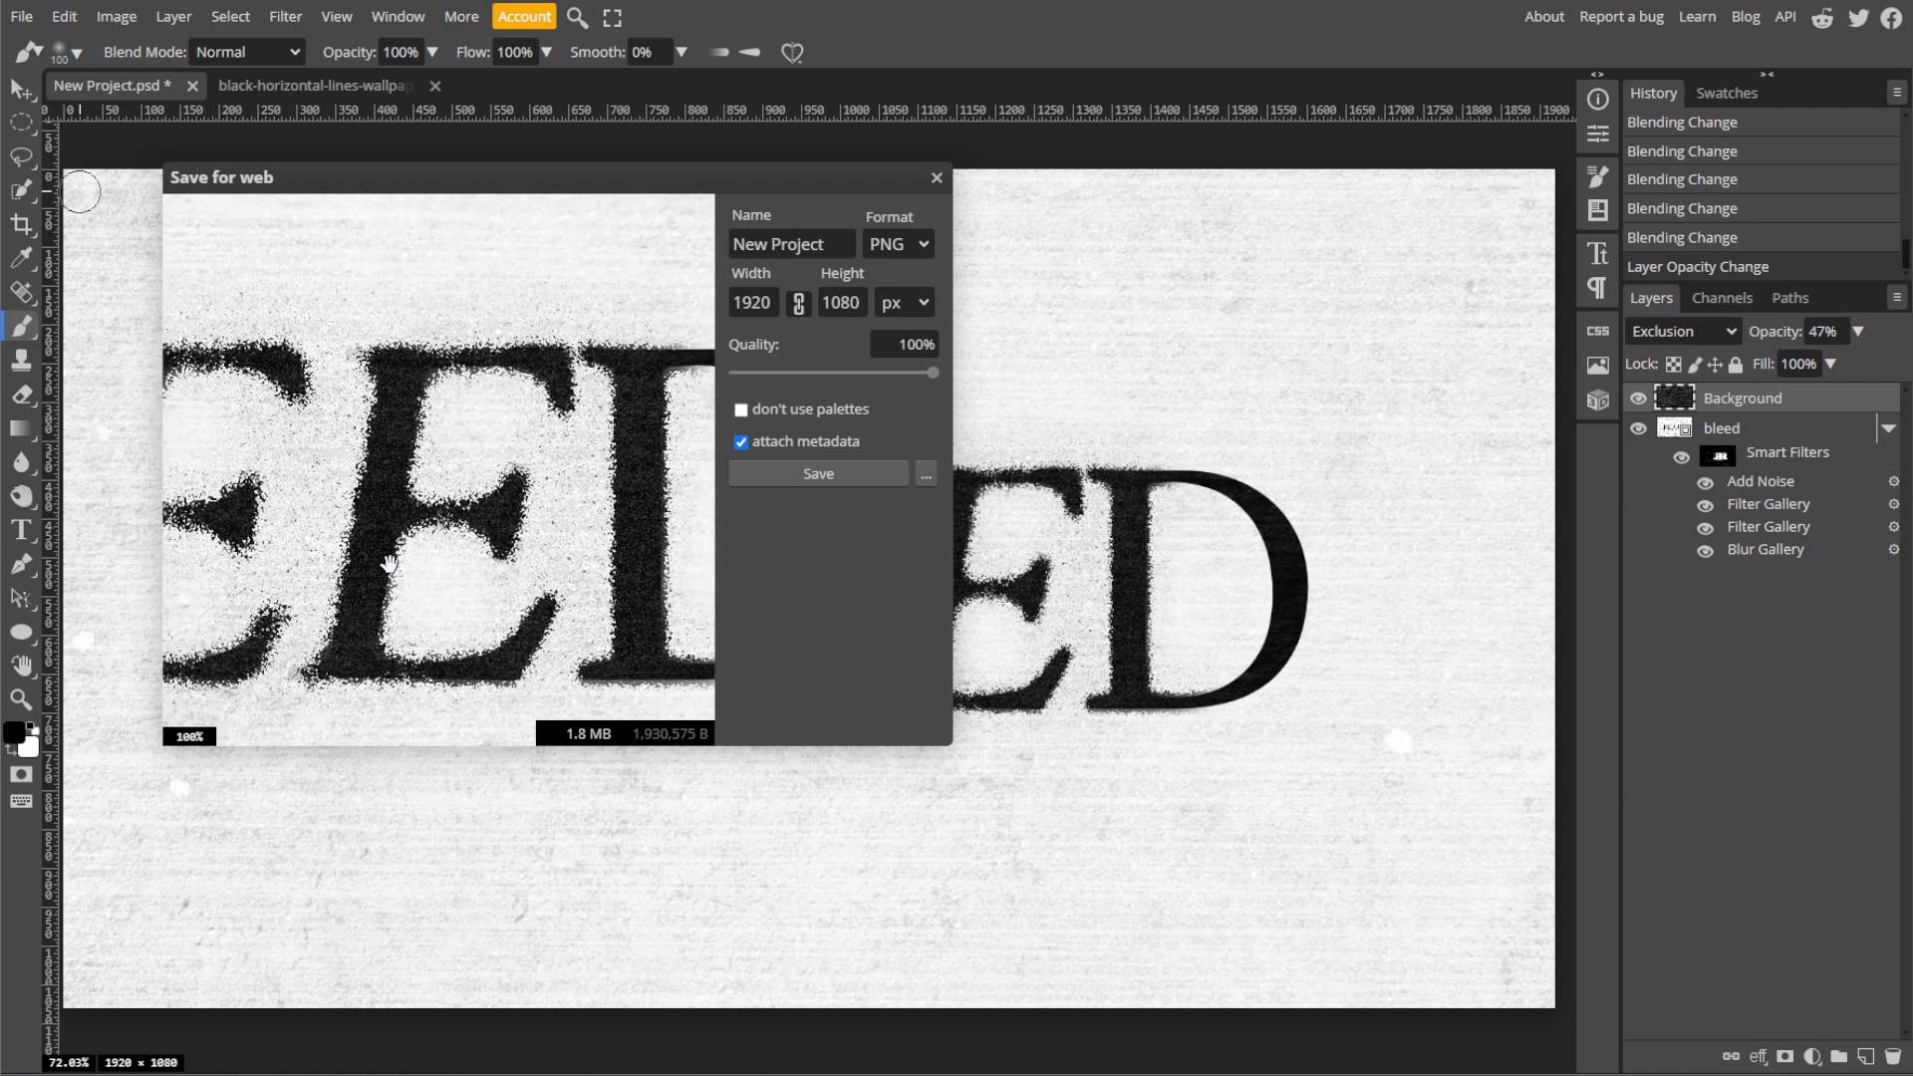